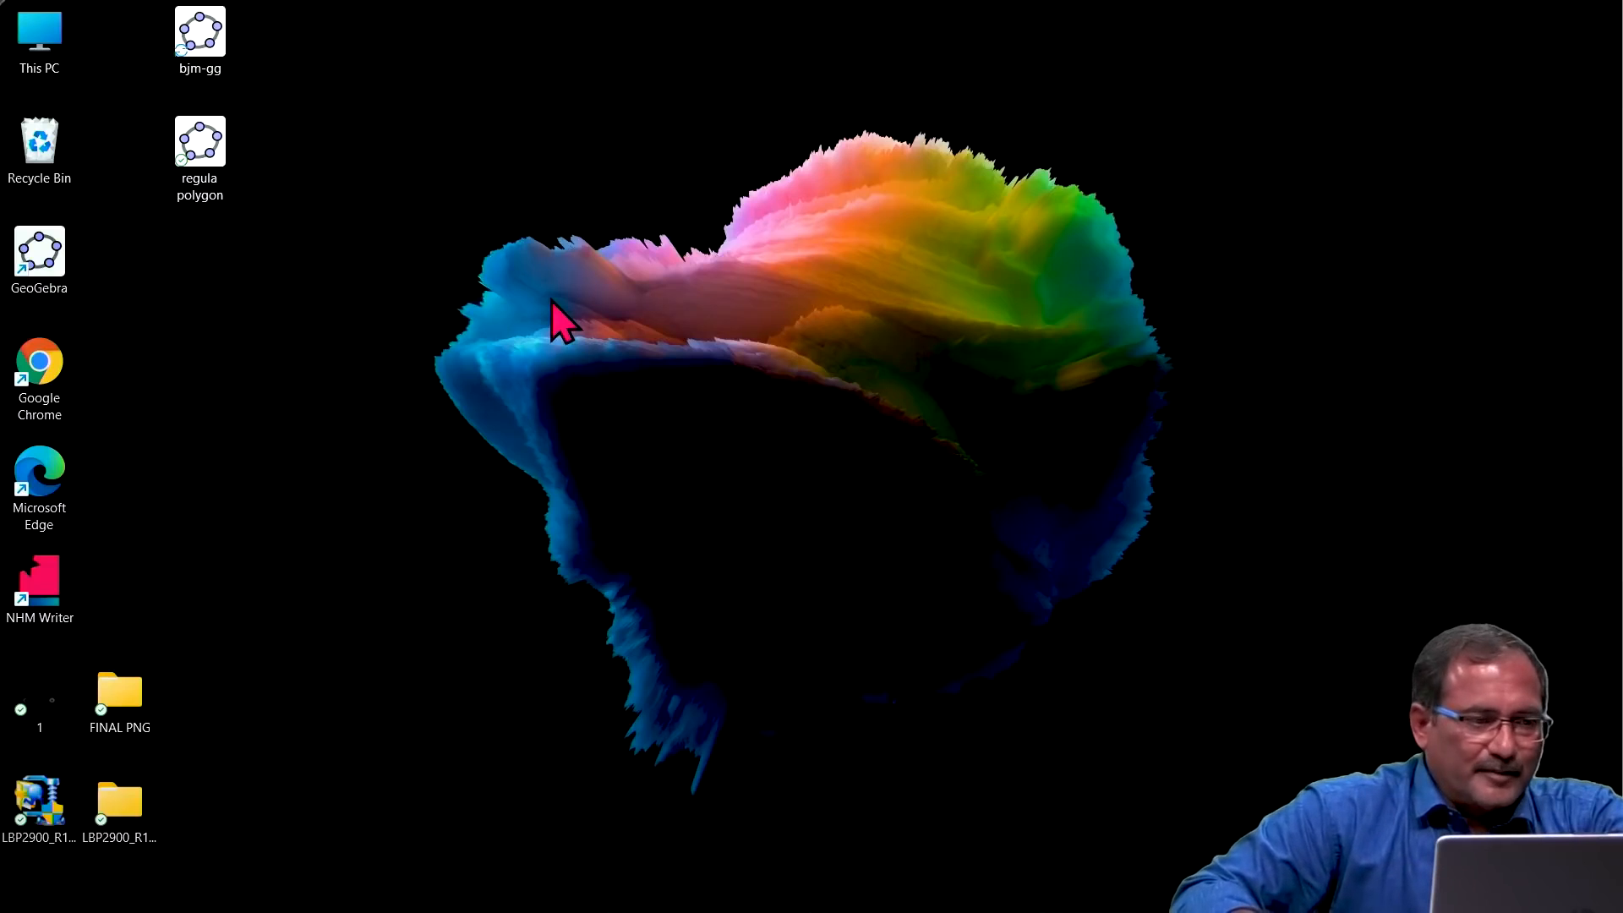
Step: Open the bjm-gg file, display the 3D Graphics view and widen it to share the window with the Graphics view
double_click(196, 59)
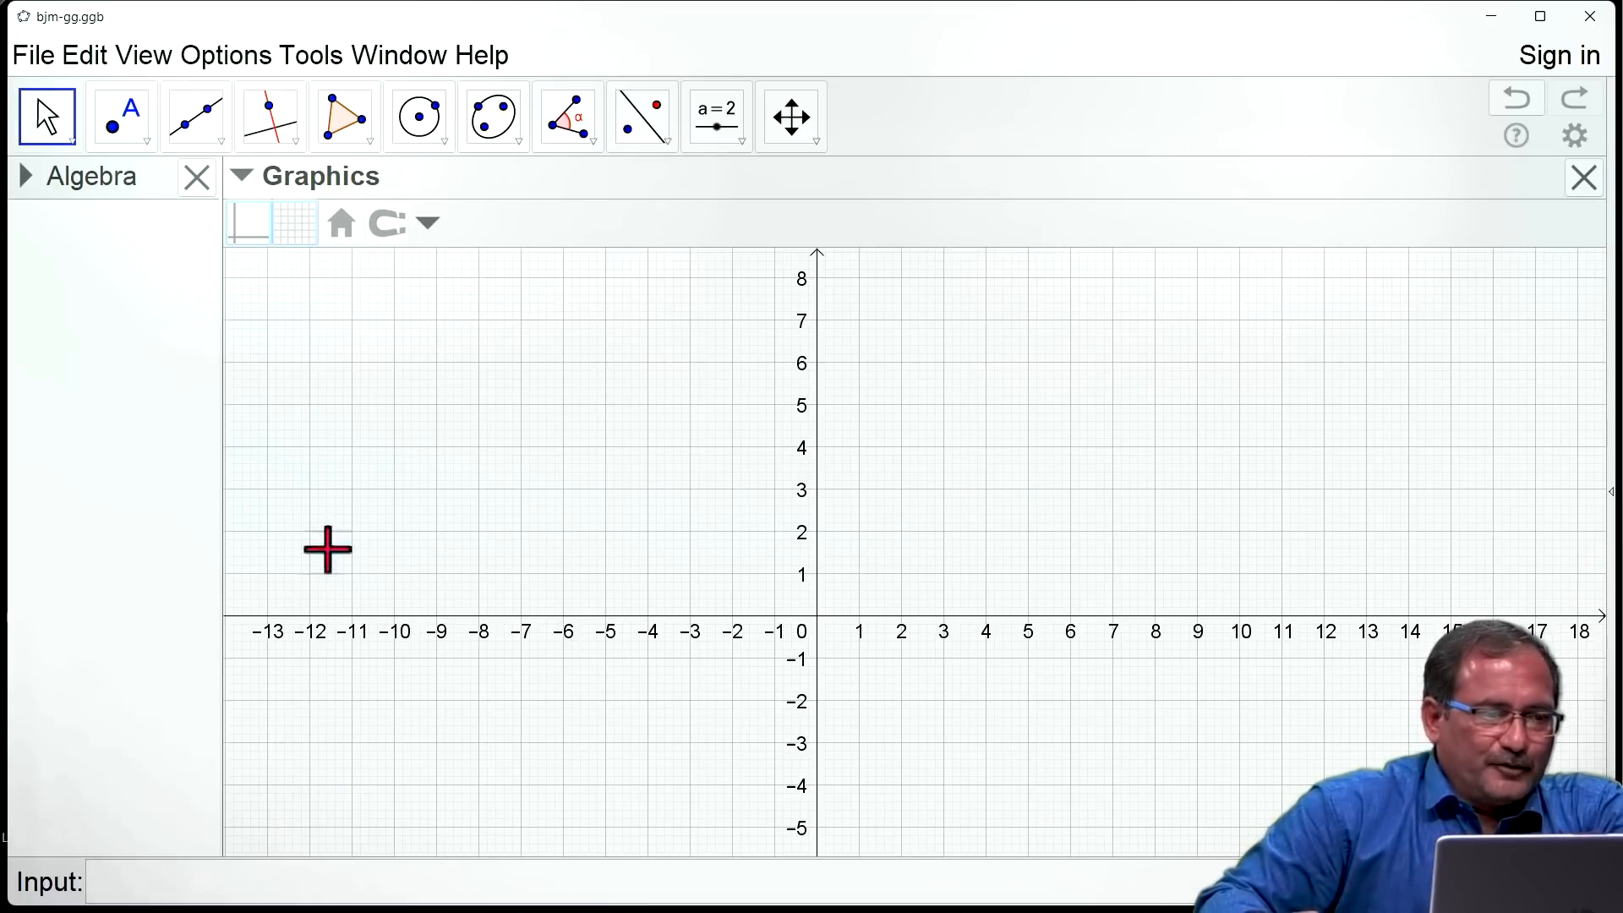
left_click(151, 59)
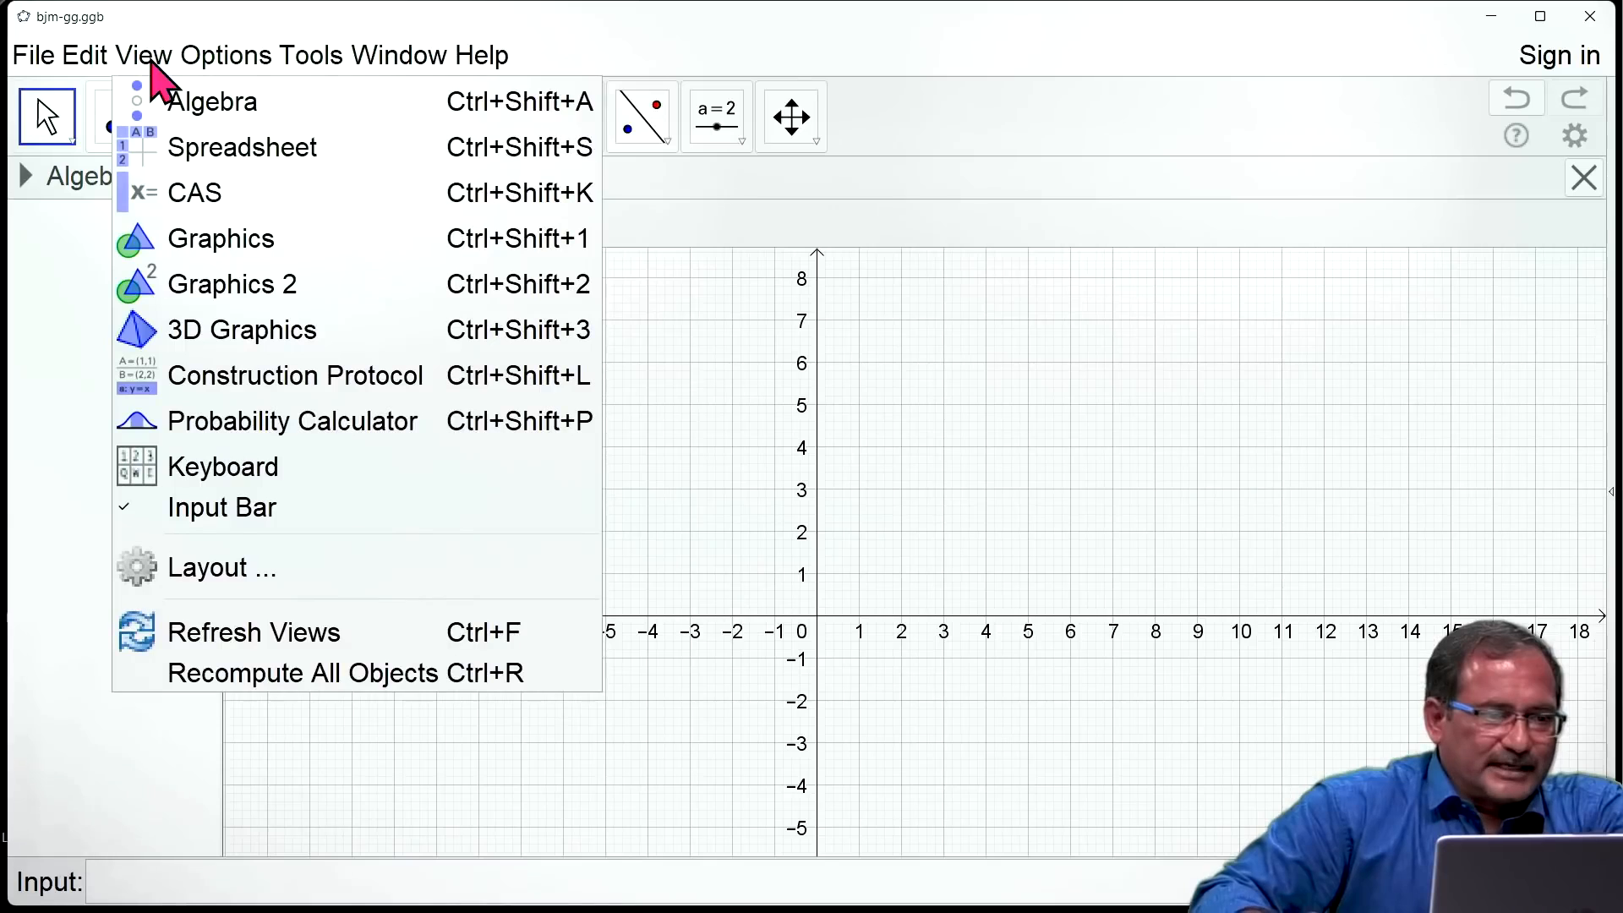
left_click(203, 355)
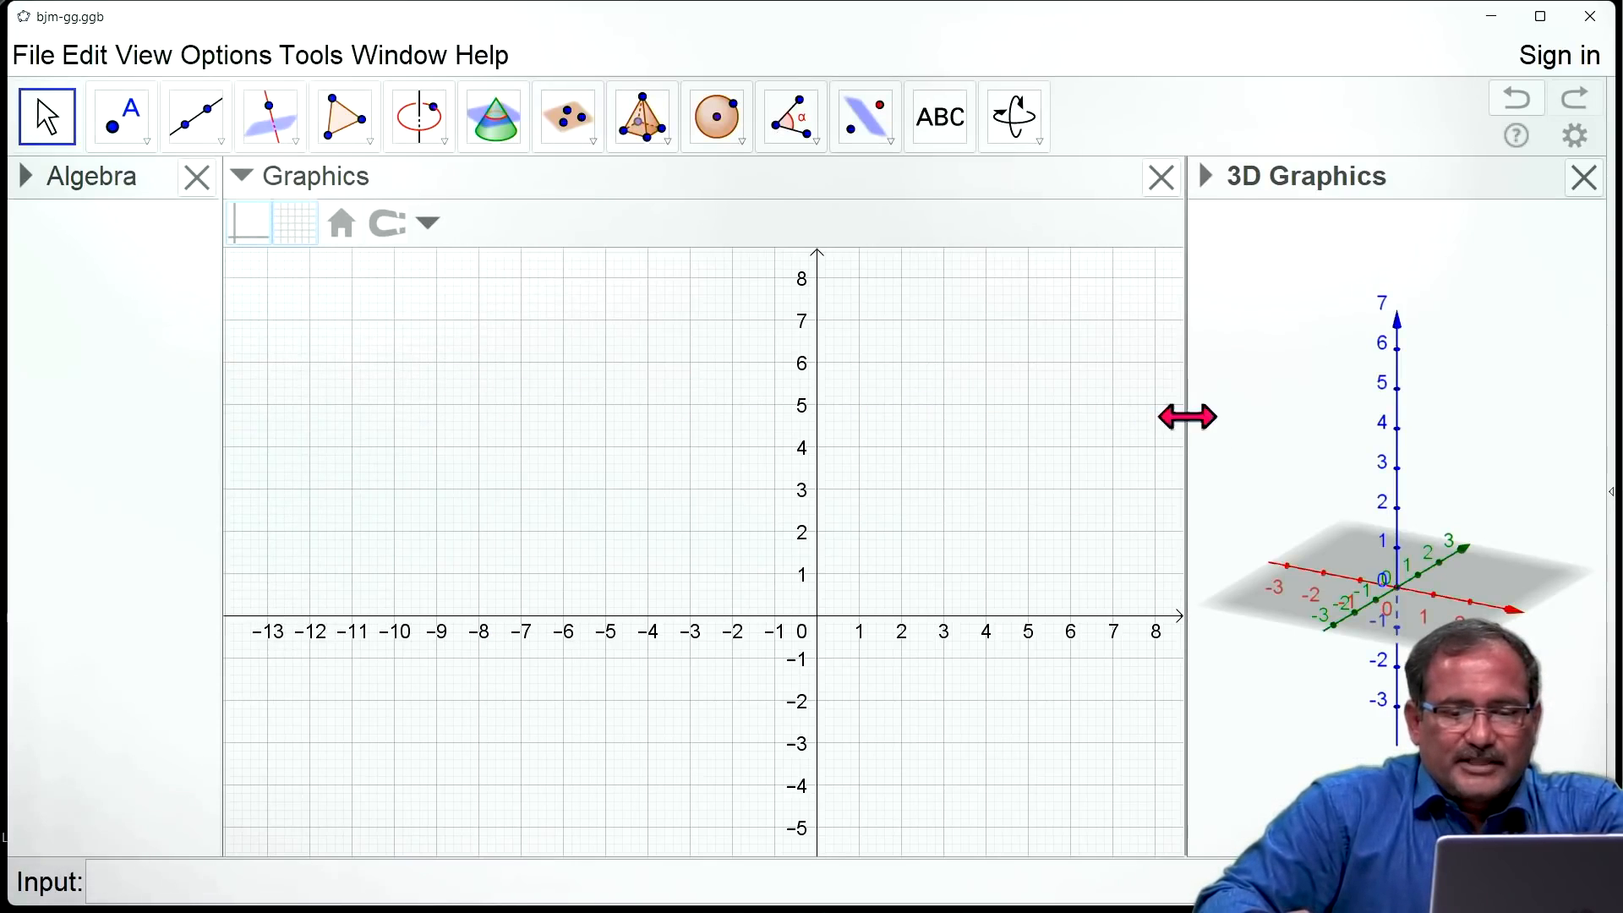
left_click_drag(1188, 415, 942, 431)
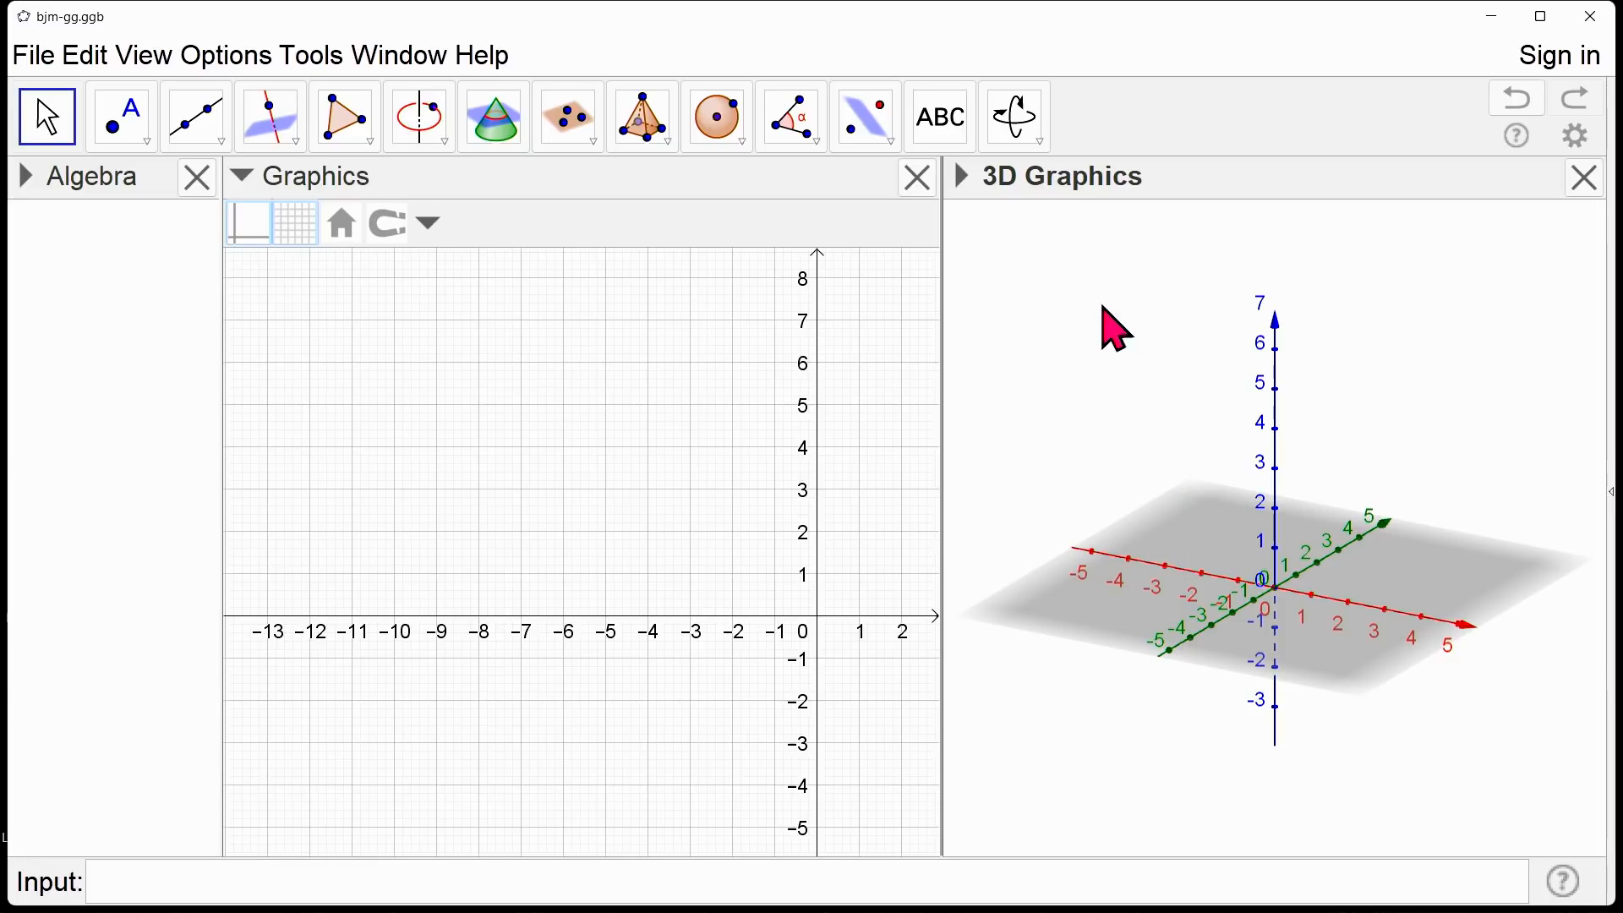
Step: Create a sphere by center and radius, centred at the origin with radius 4, in the 3D view
left_click(738, 144)
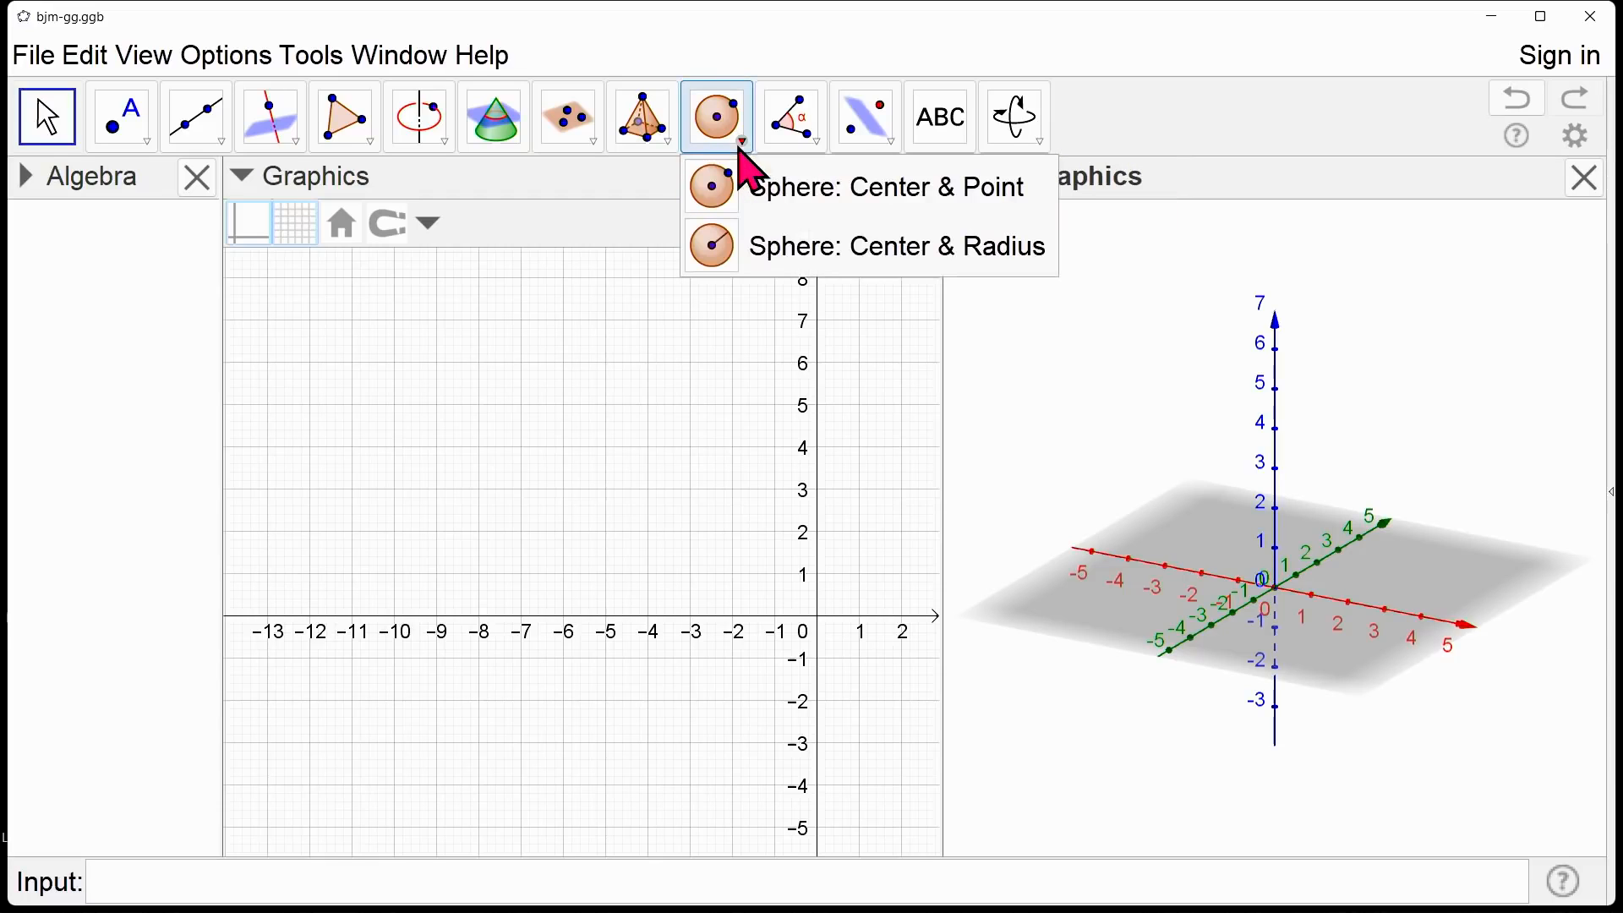
left_click(764, 258)
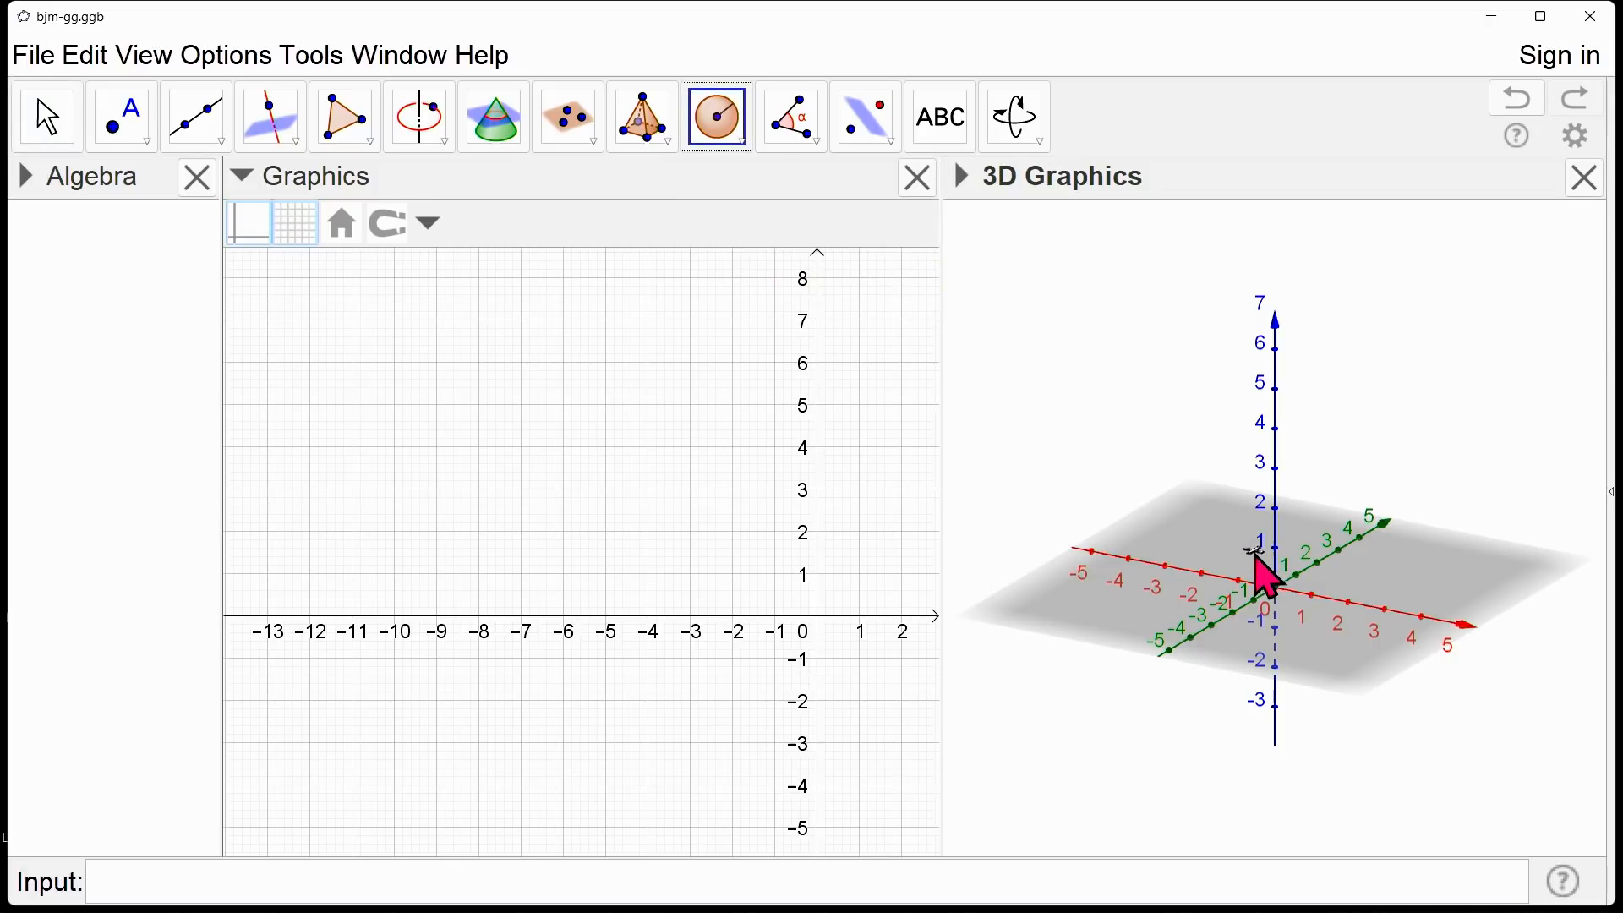
left_click(1276, 583)
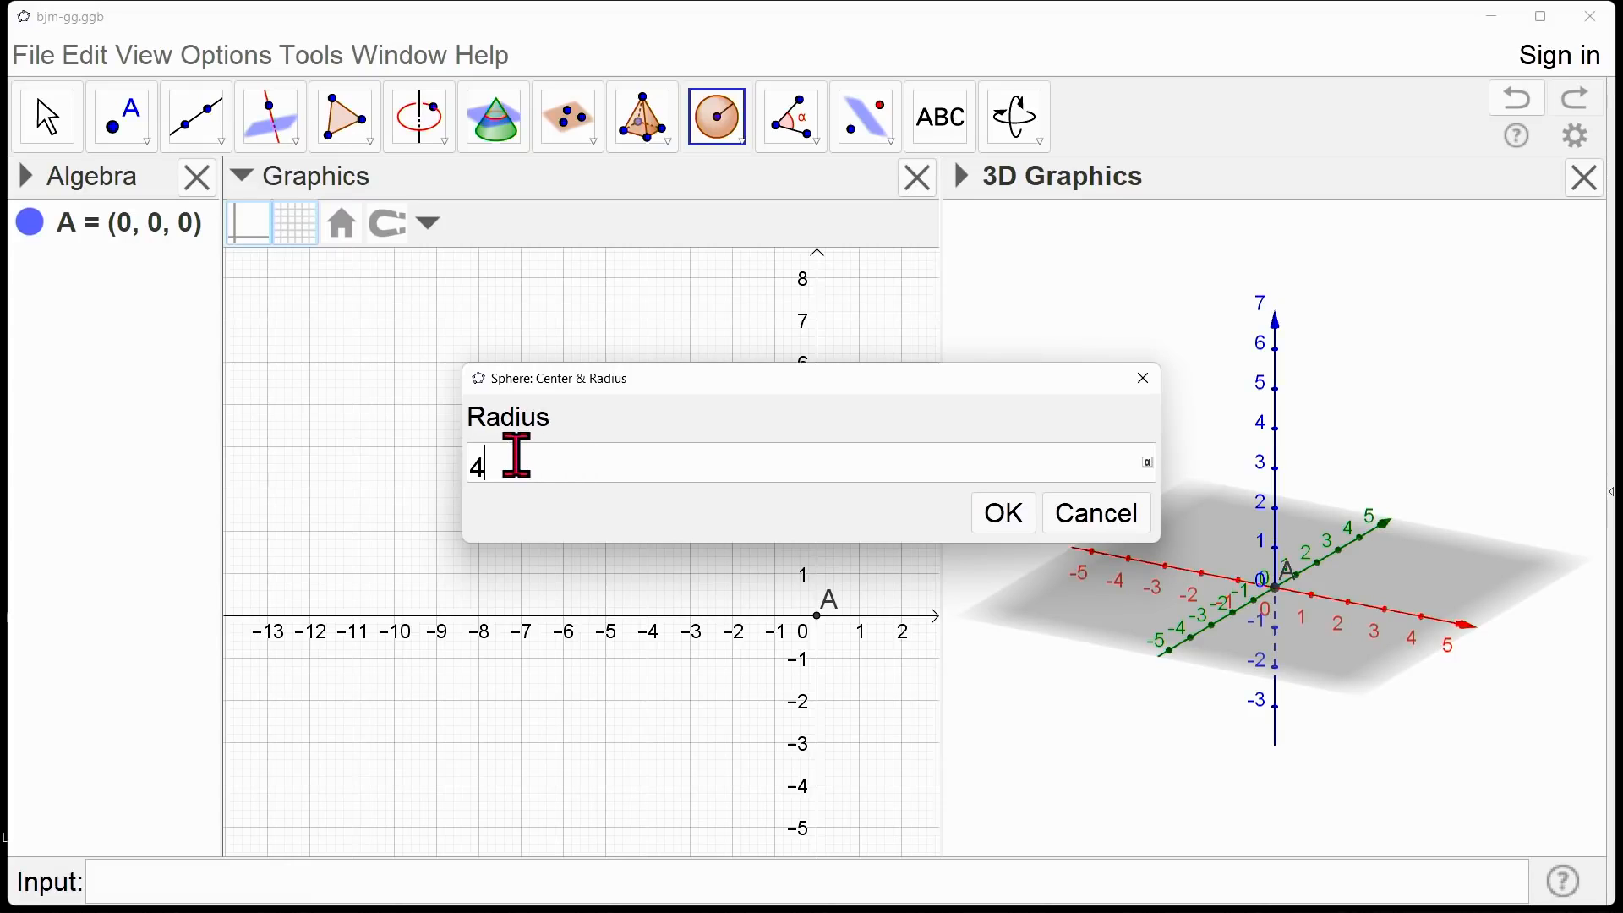
left_click(1013, 515)
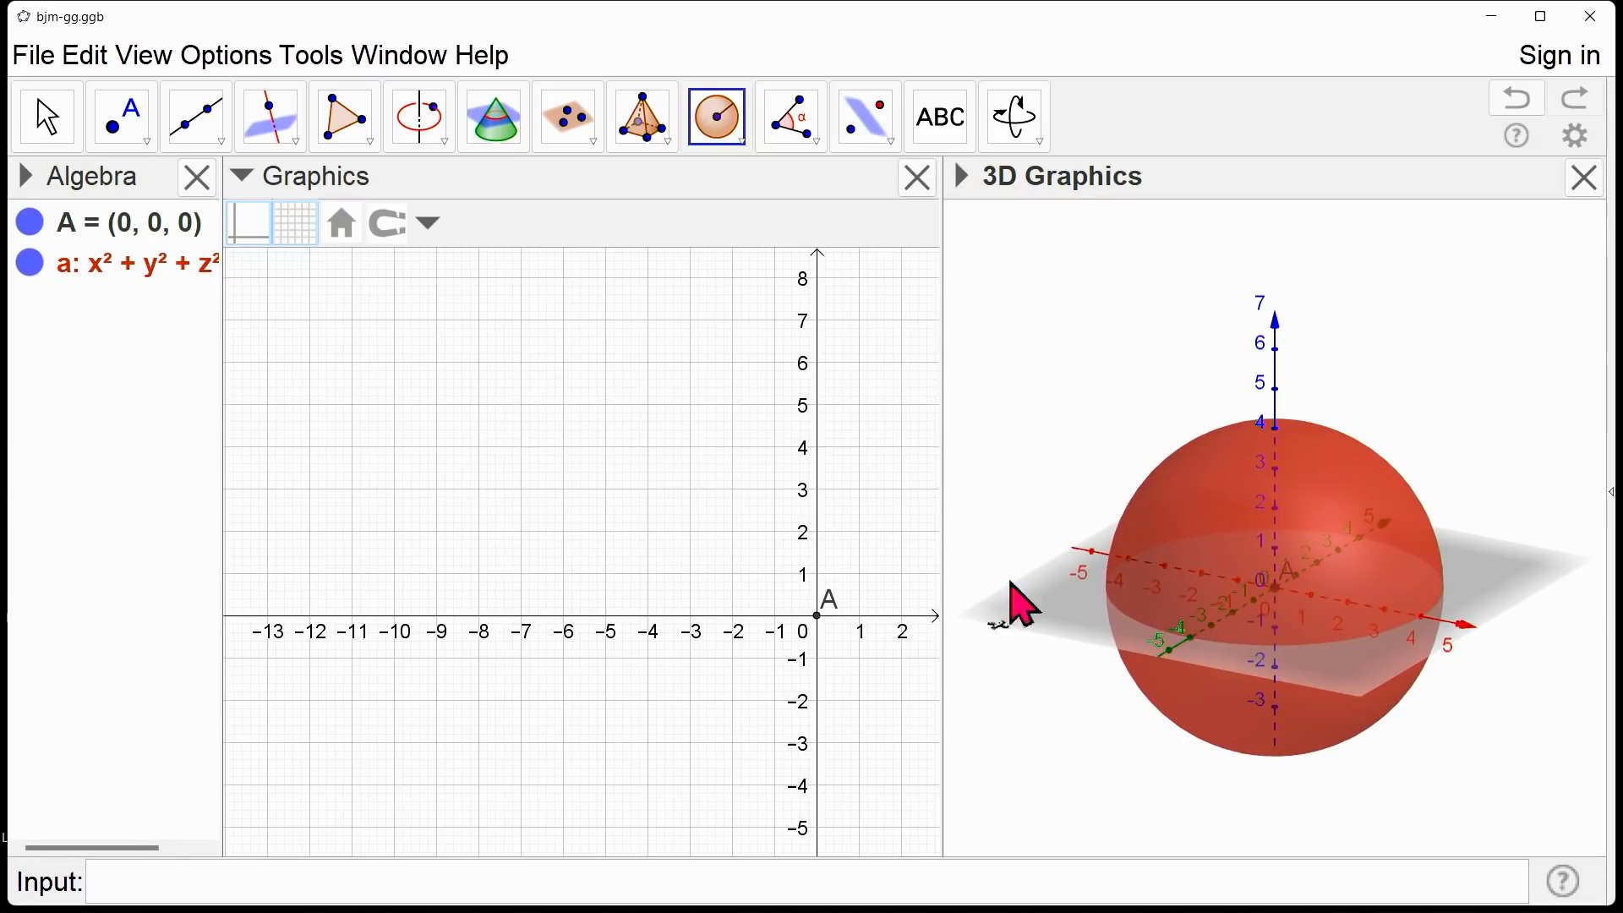
left_click(1015, 122)
left_click_drag(981, 262, 1521, 729)
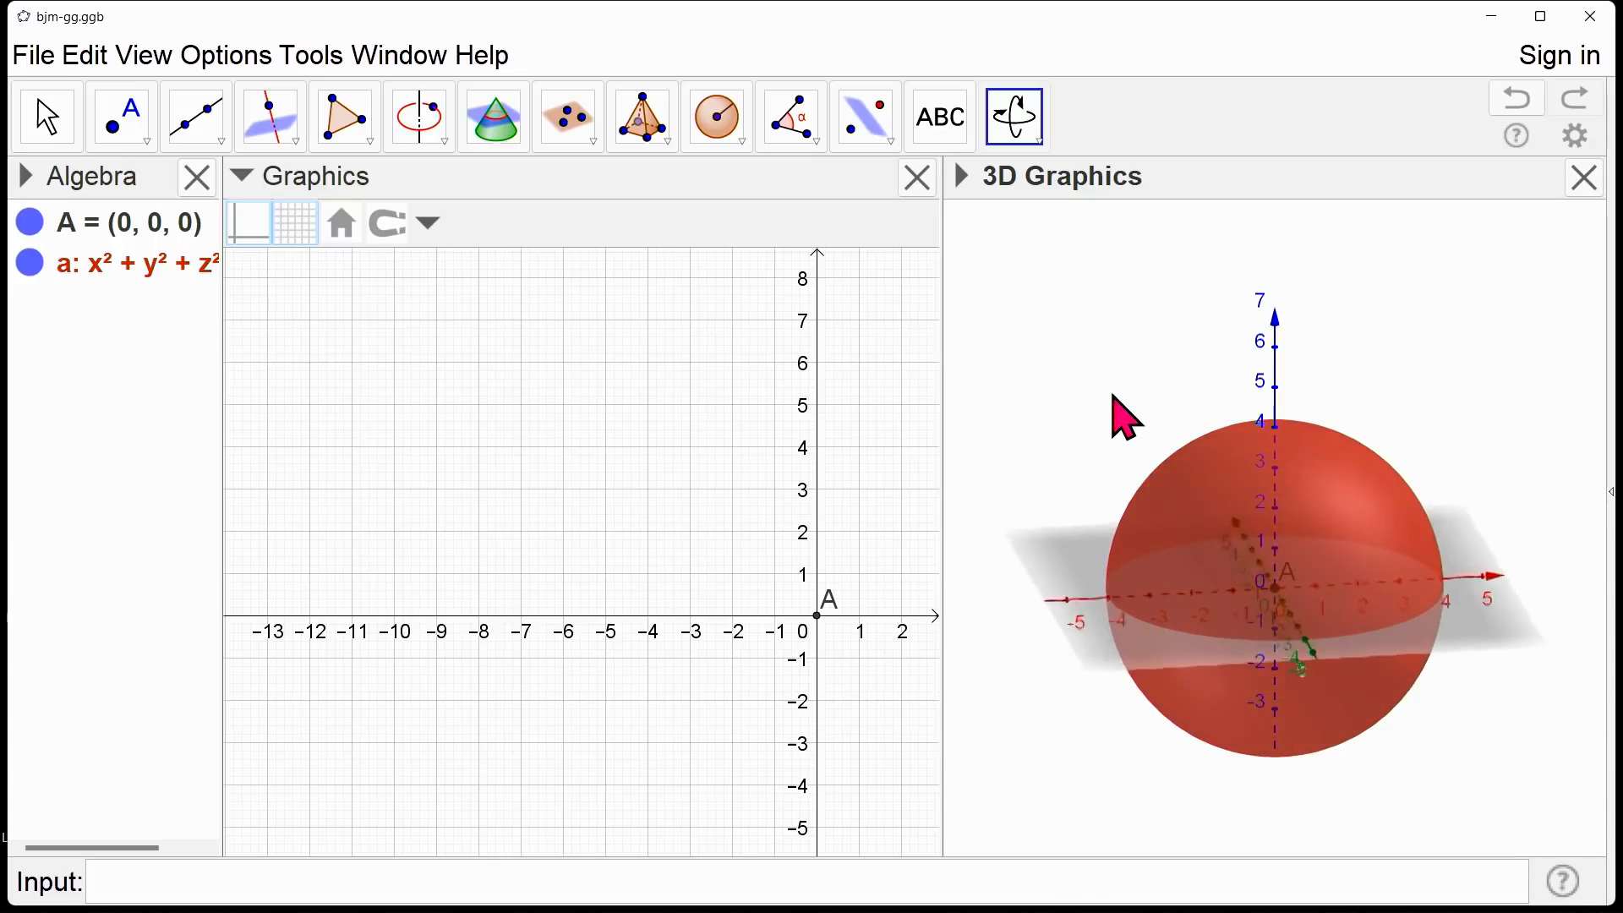
left_click(1104, 438)
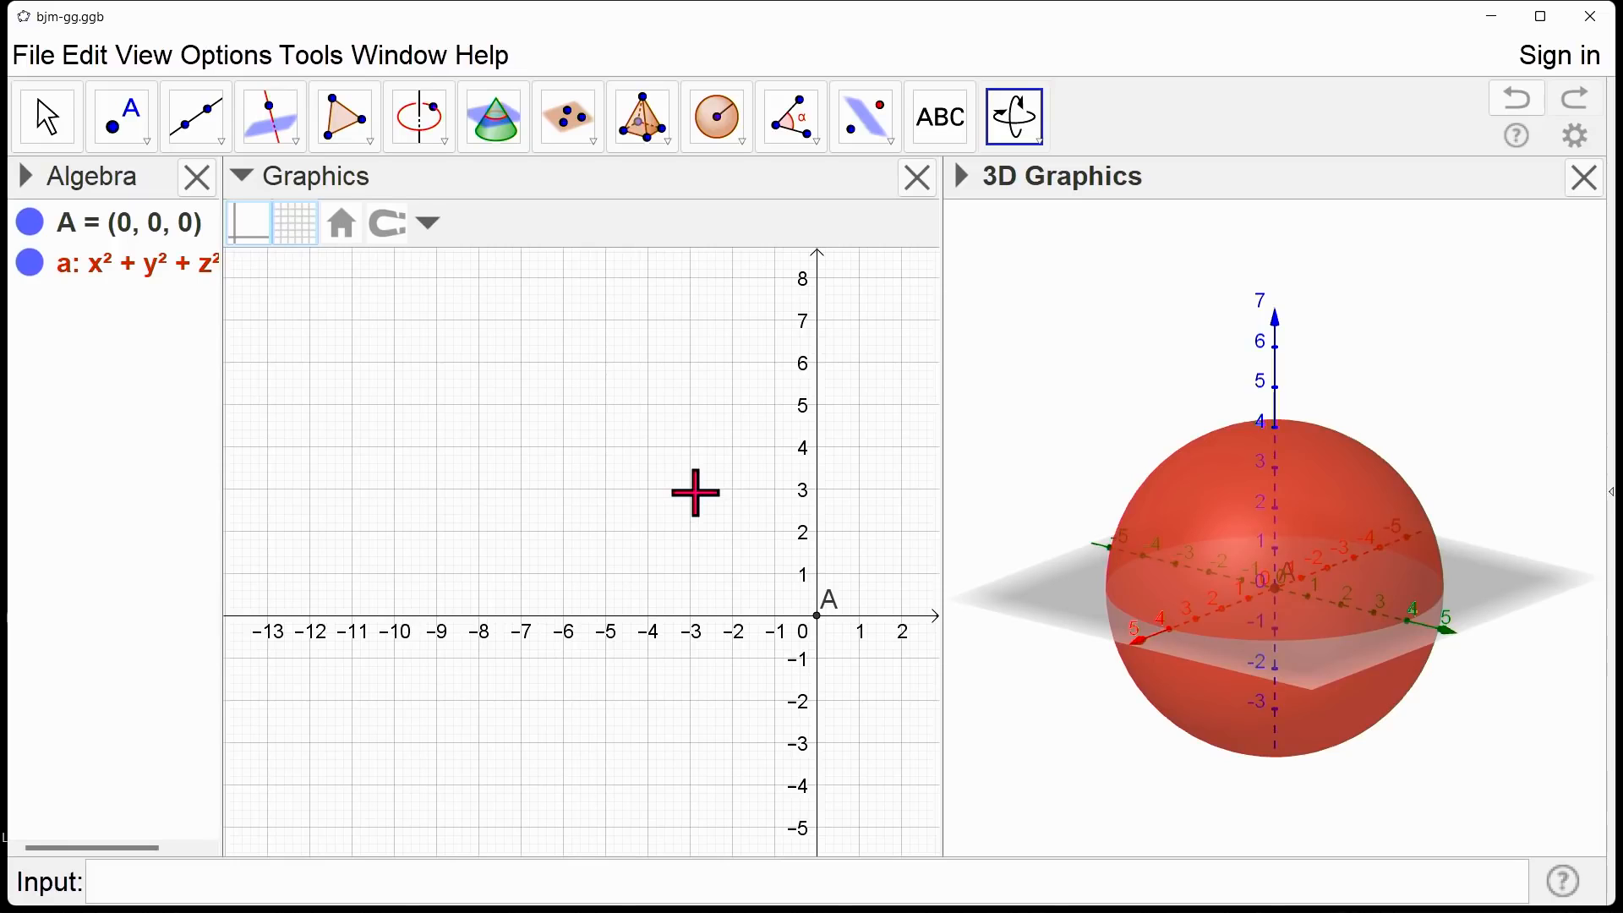
Step: Delete all objects in the construction, including the sphere and its centre point
key("ctrl+a")
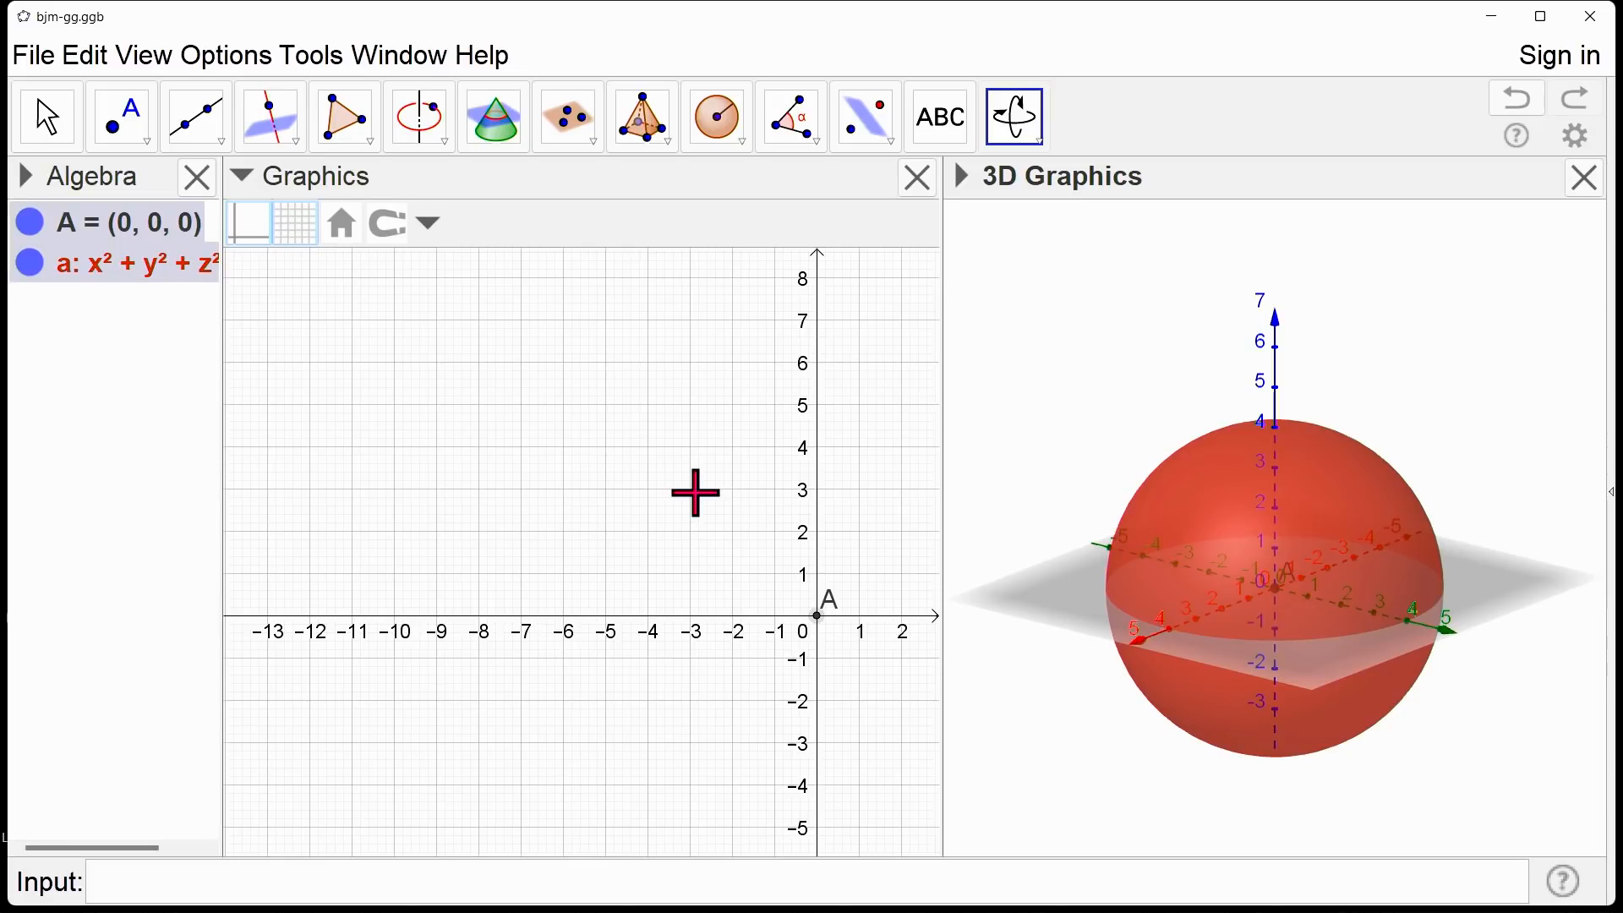
key("Delete")
Step: Draw a regular polygon with 4 vertices in the Graphics view, using (-3, 1) and (-3, -1) as its first two points
left_click(551, 586)
left_click_drag(551, 586, 457, 607)
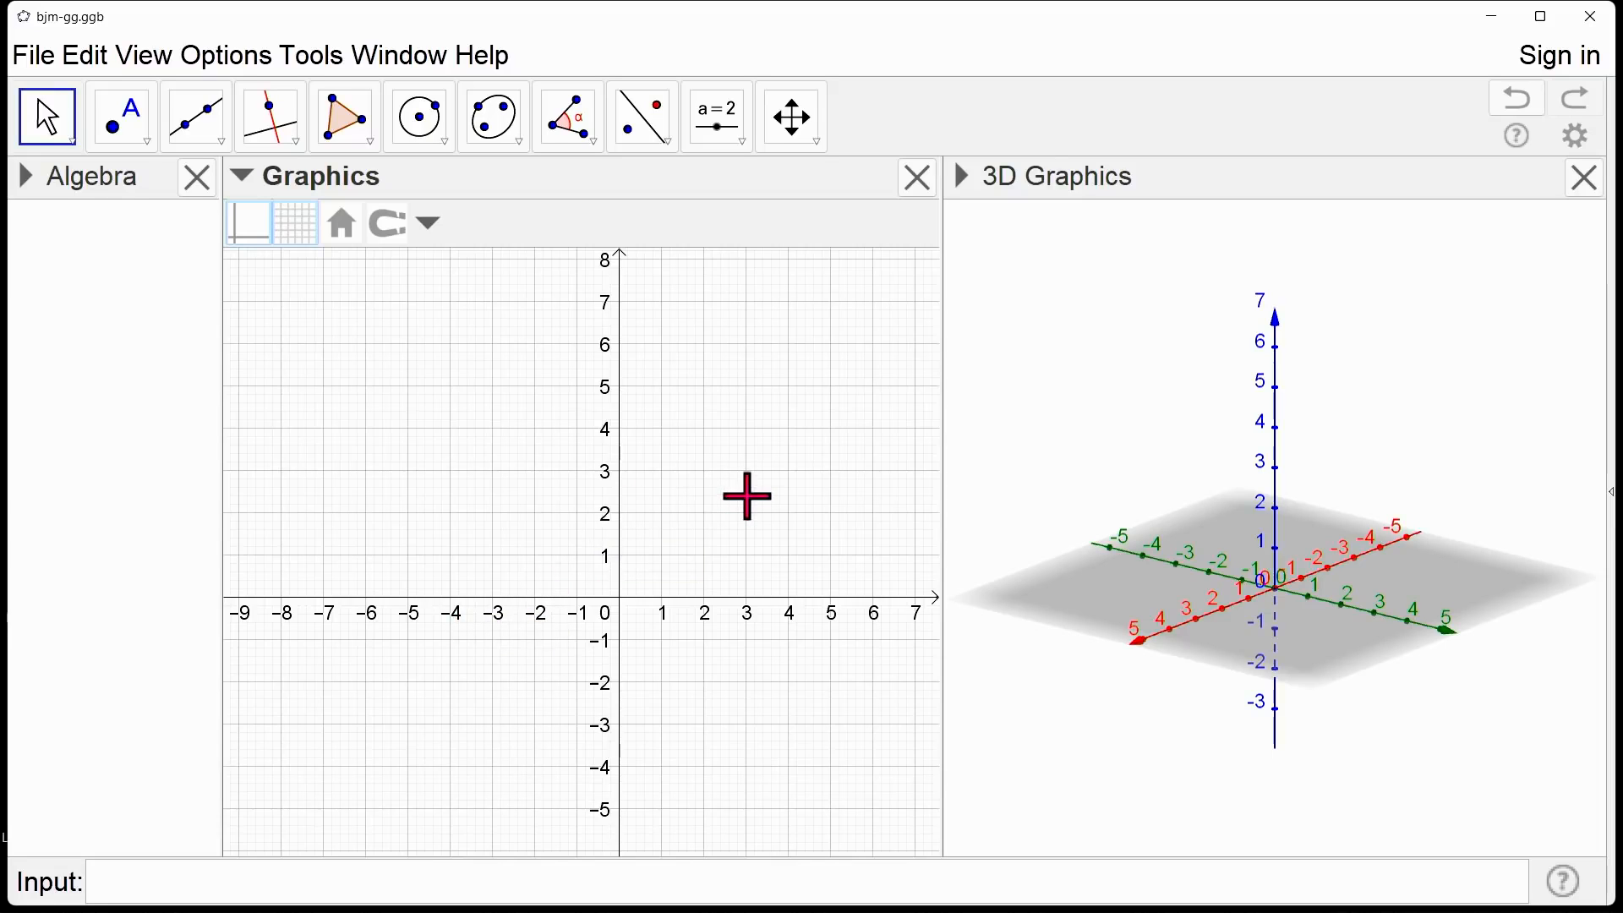
left_click_drag(681, 497, 656, 477)
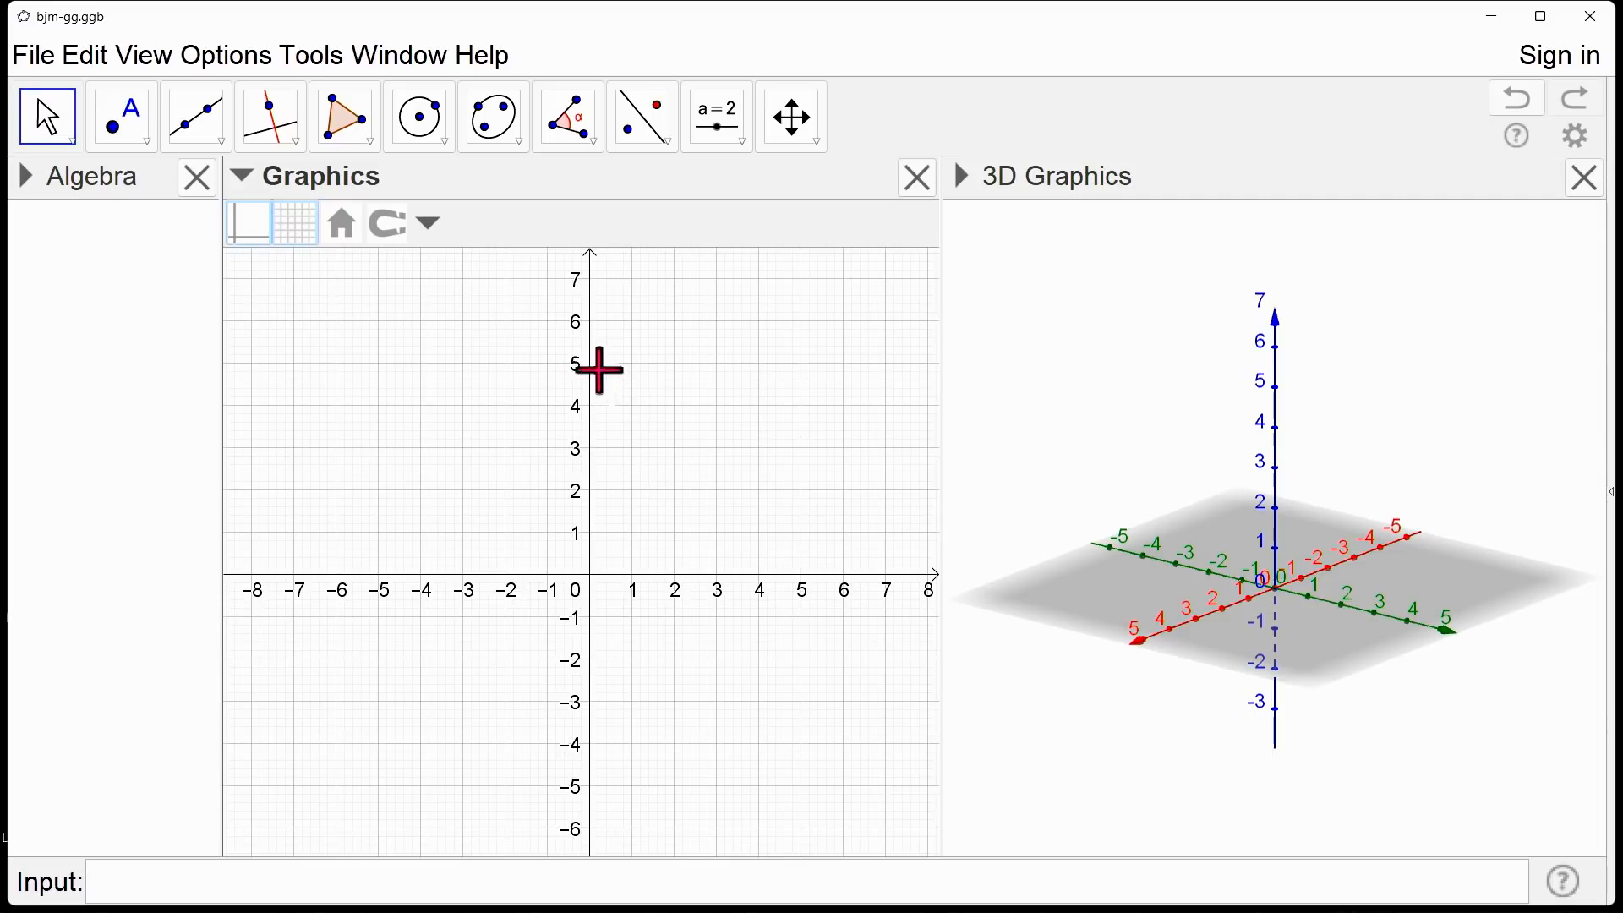
left_click(378, 157)
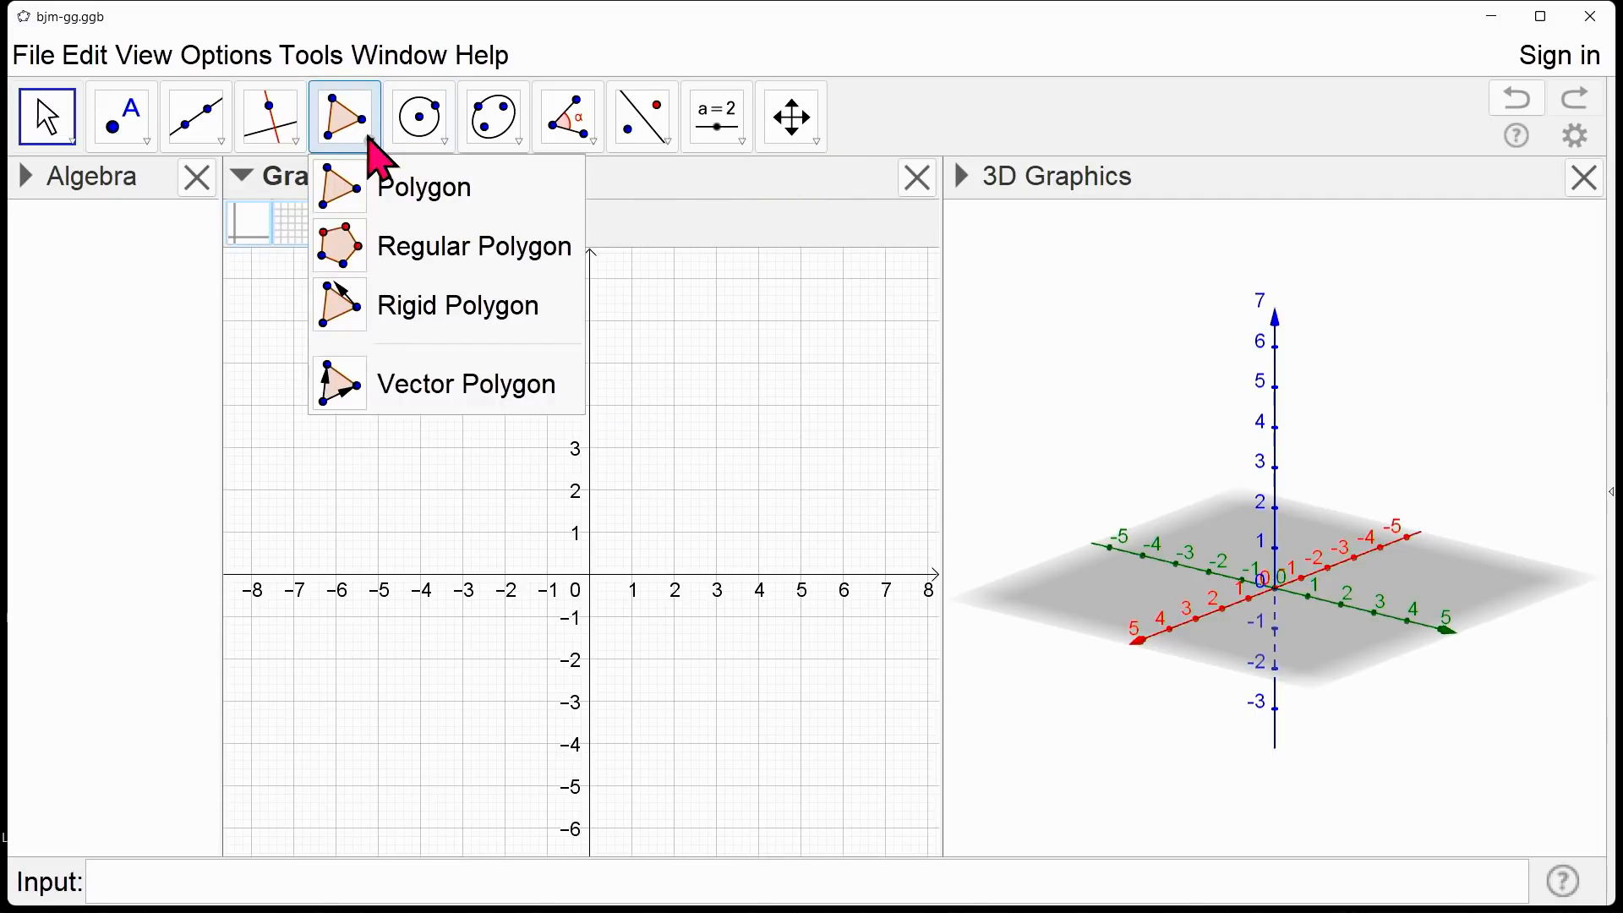
left_click(383, 256)
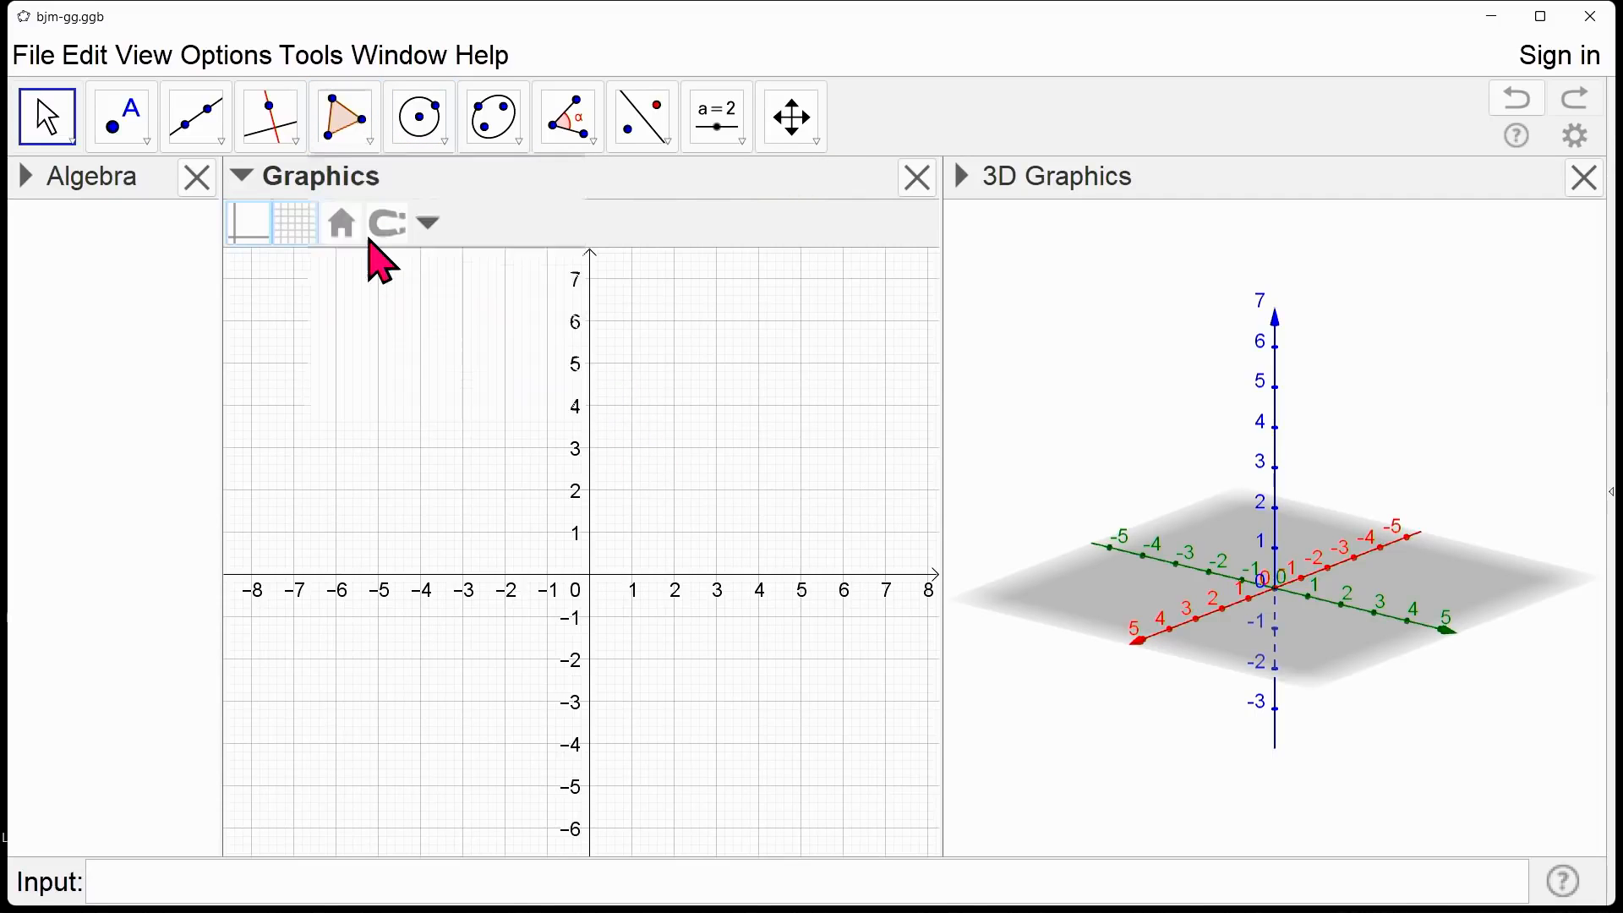
left_click(461, 535)
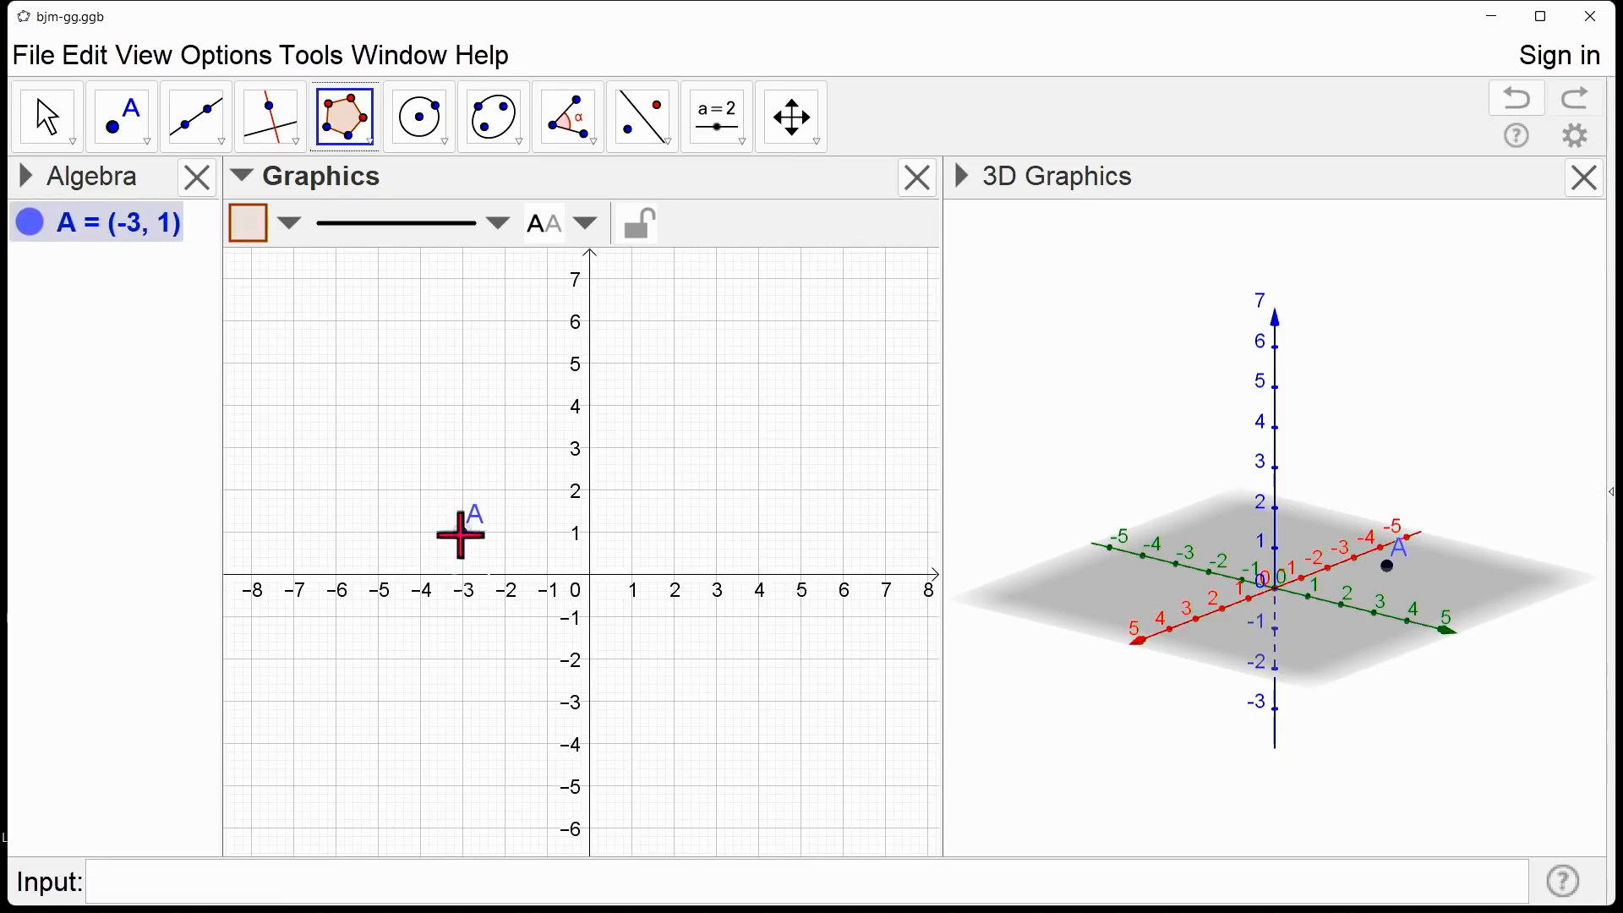
left_click(461, 620)
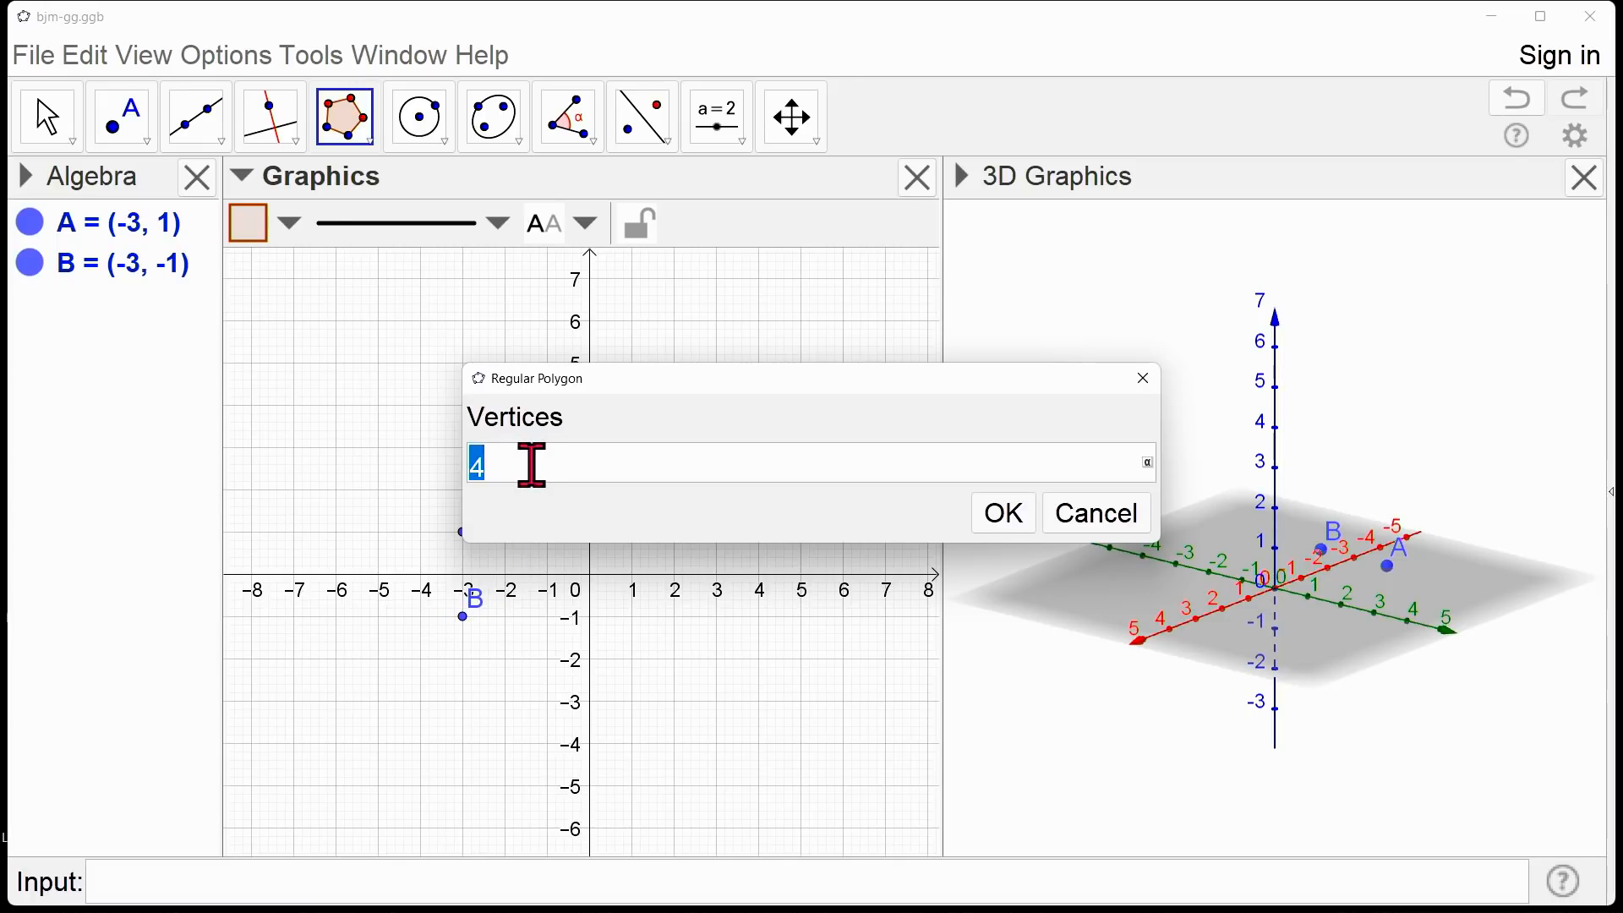
left_click(1004, 522)
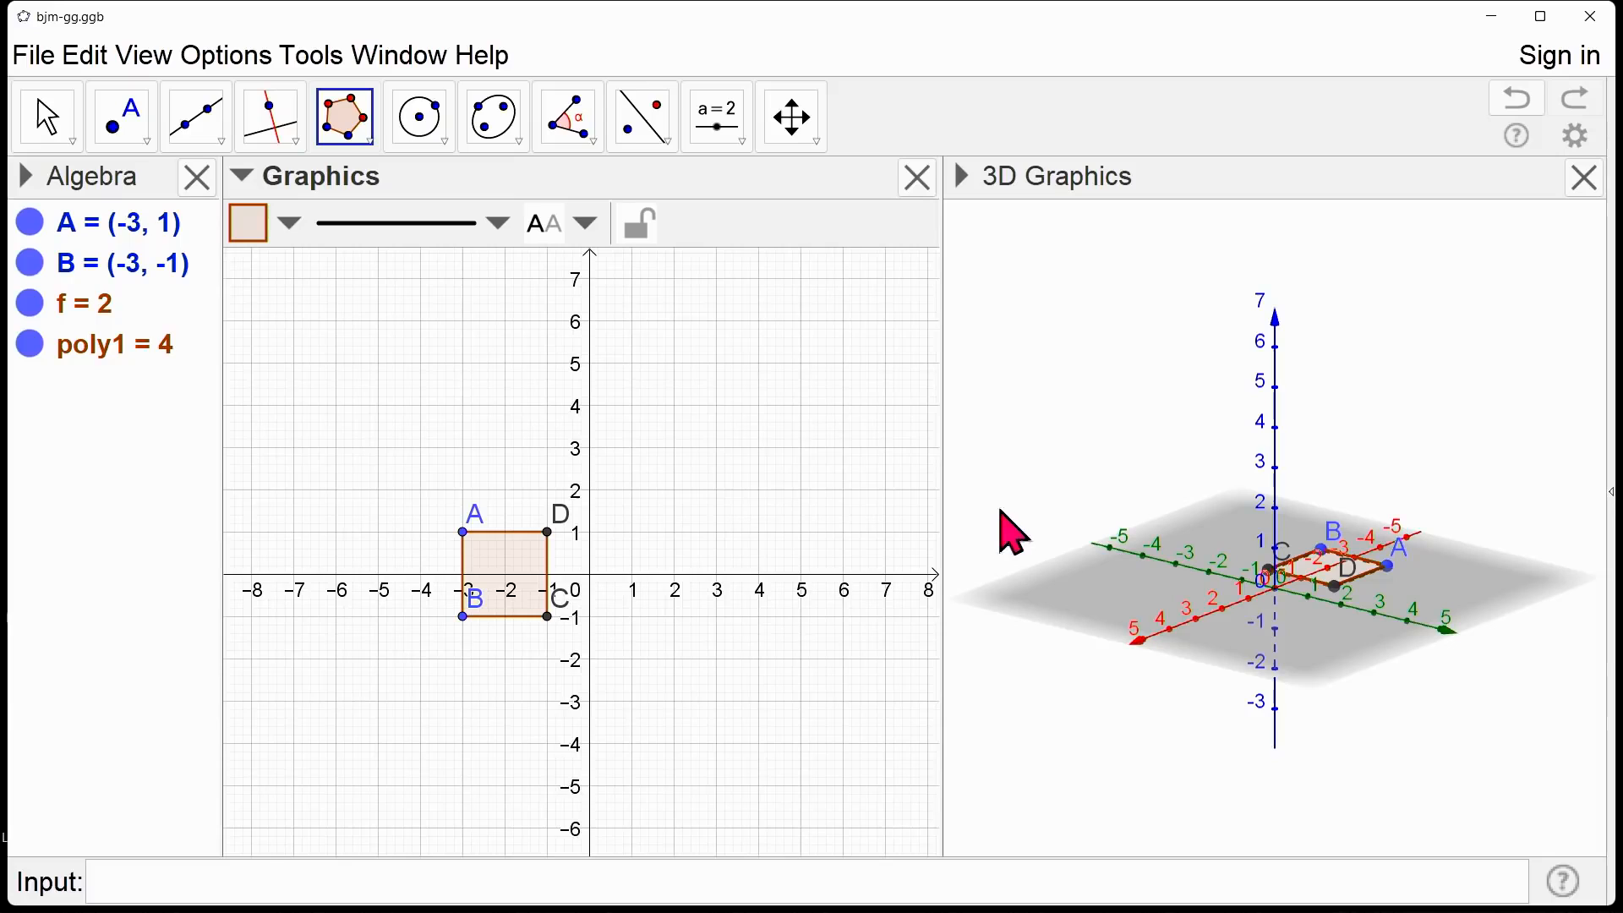
Step: Extrude the square ABCD to a prism with altitude 2 in the 3D view
left_click(1061, 415)
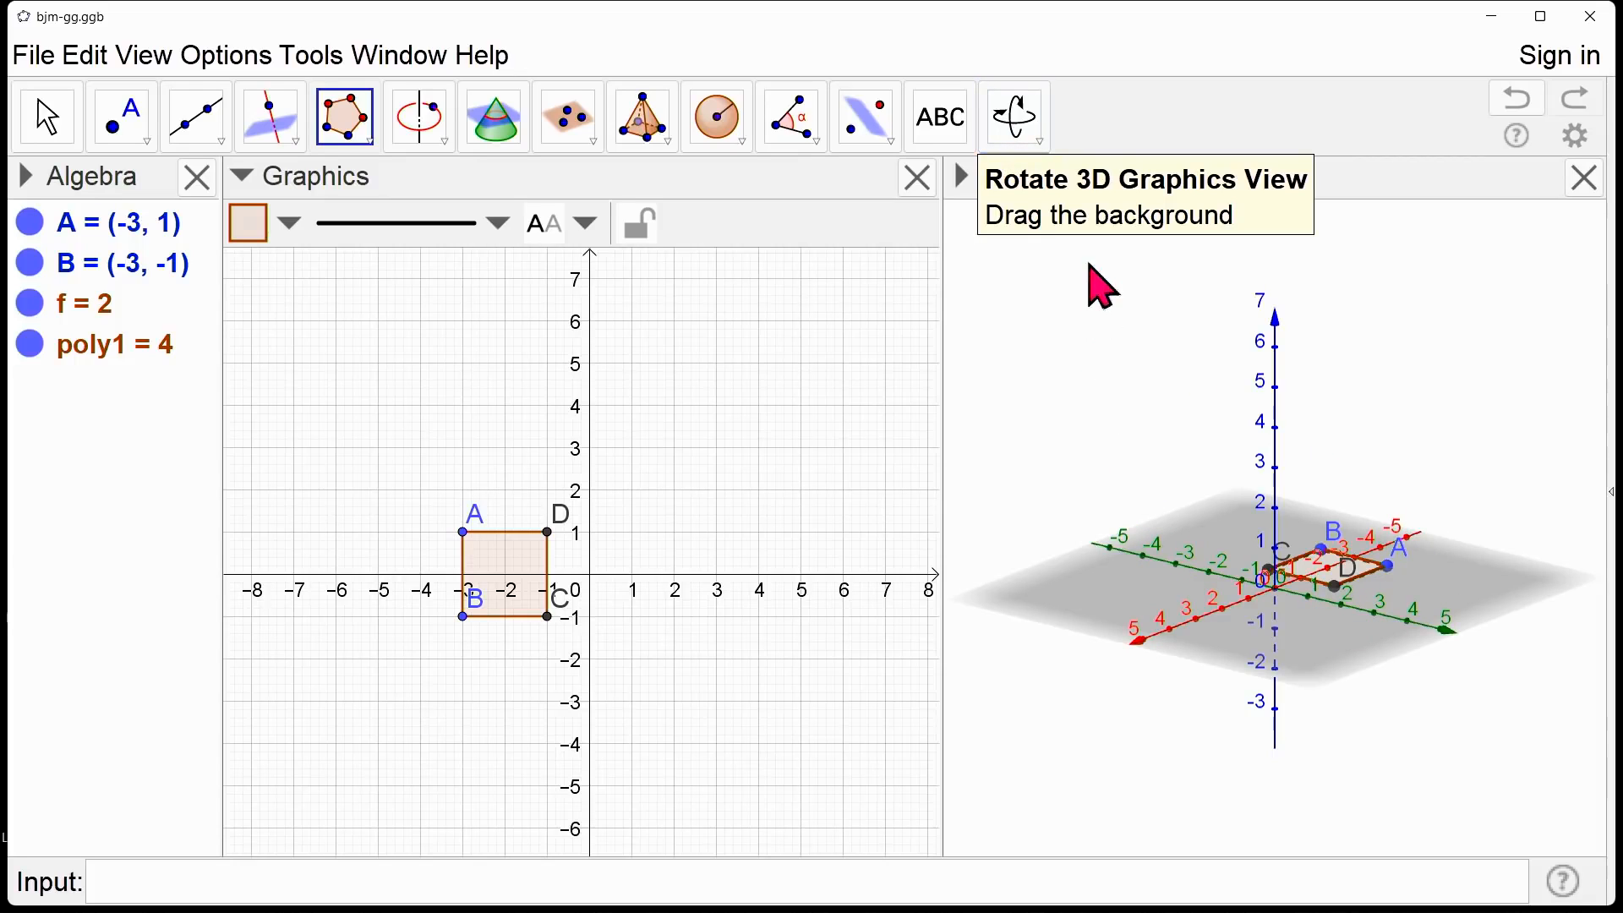
left_click(1027, 118)
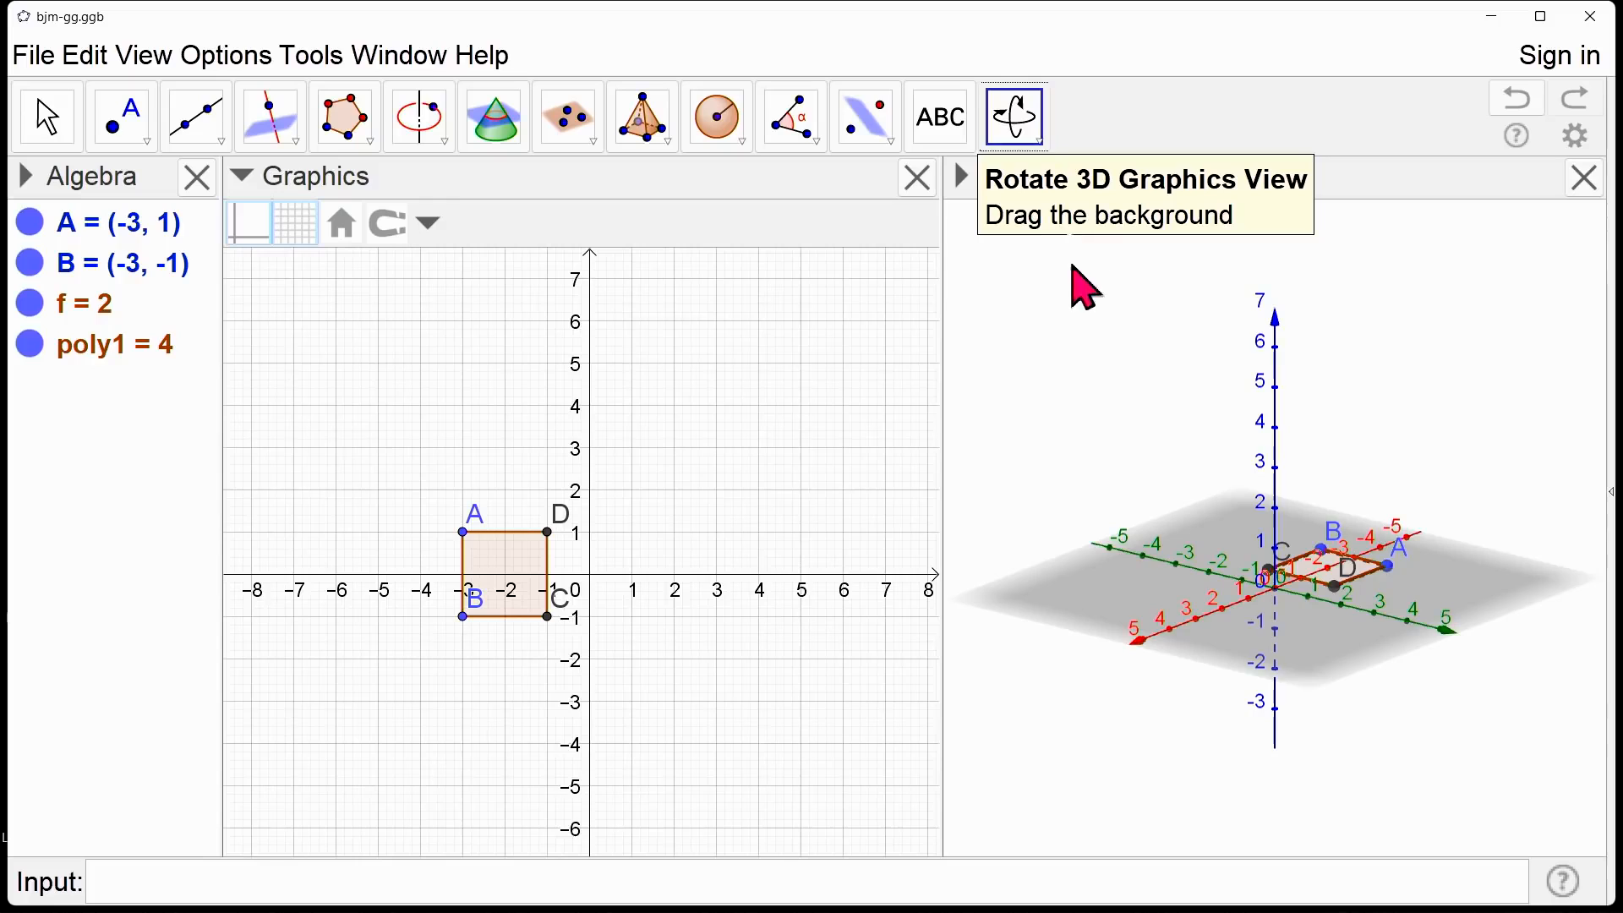
left_click_drag(1133, 460, 1069, 461)
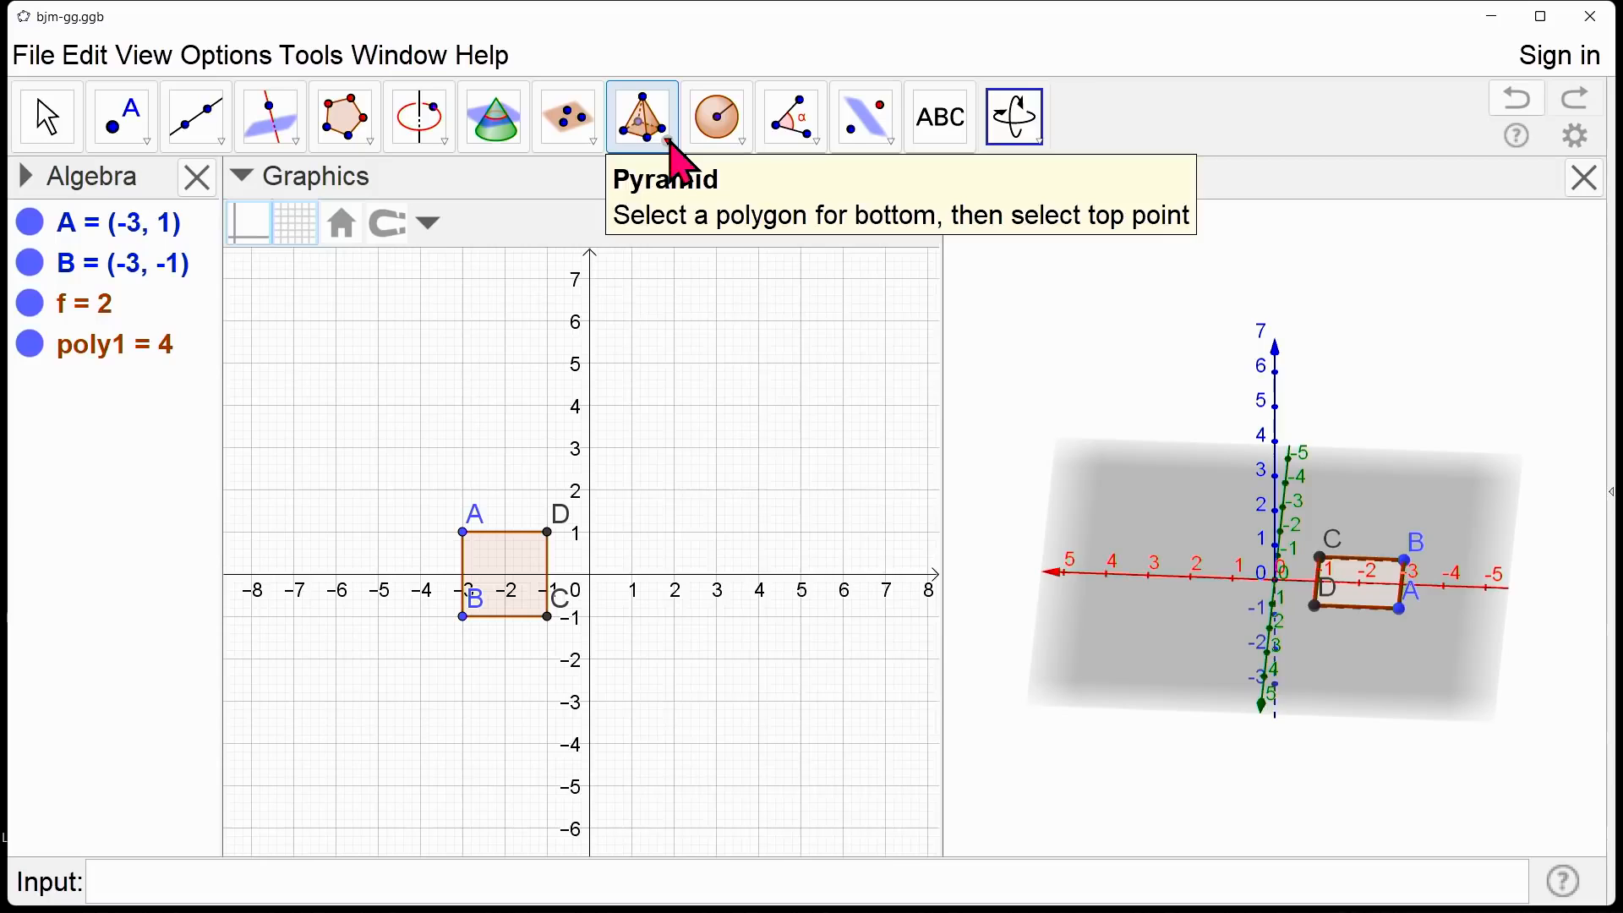
left_click(674, 146)
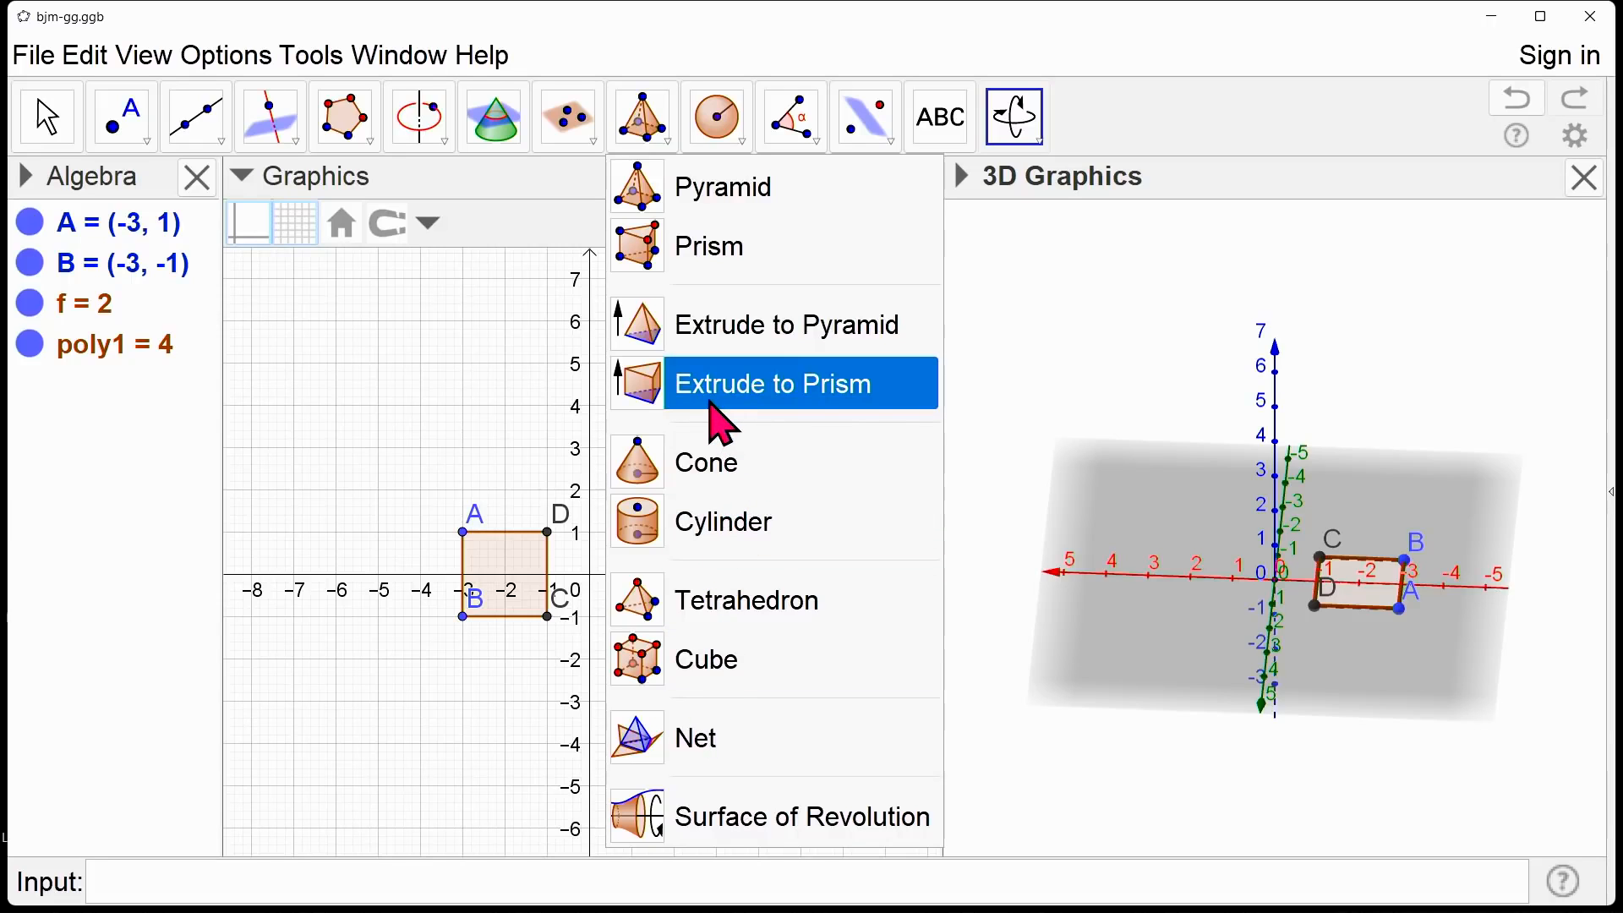
left_click(723, 397)
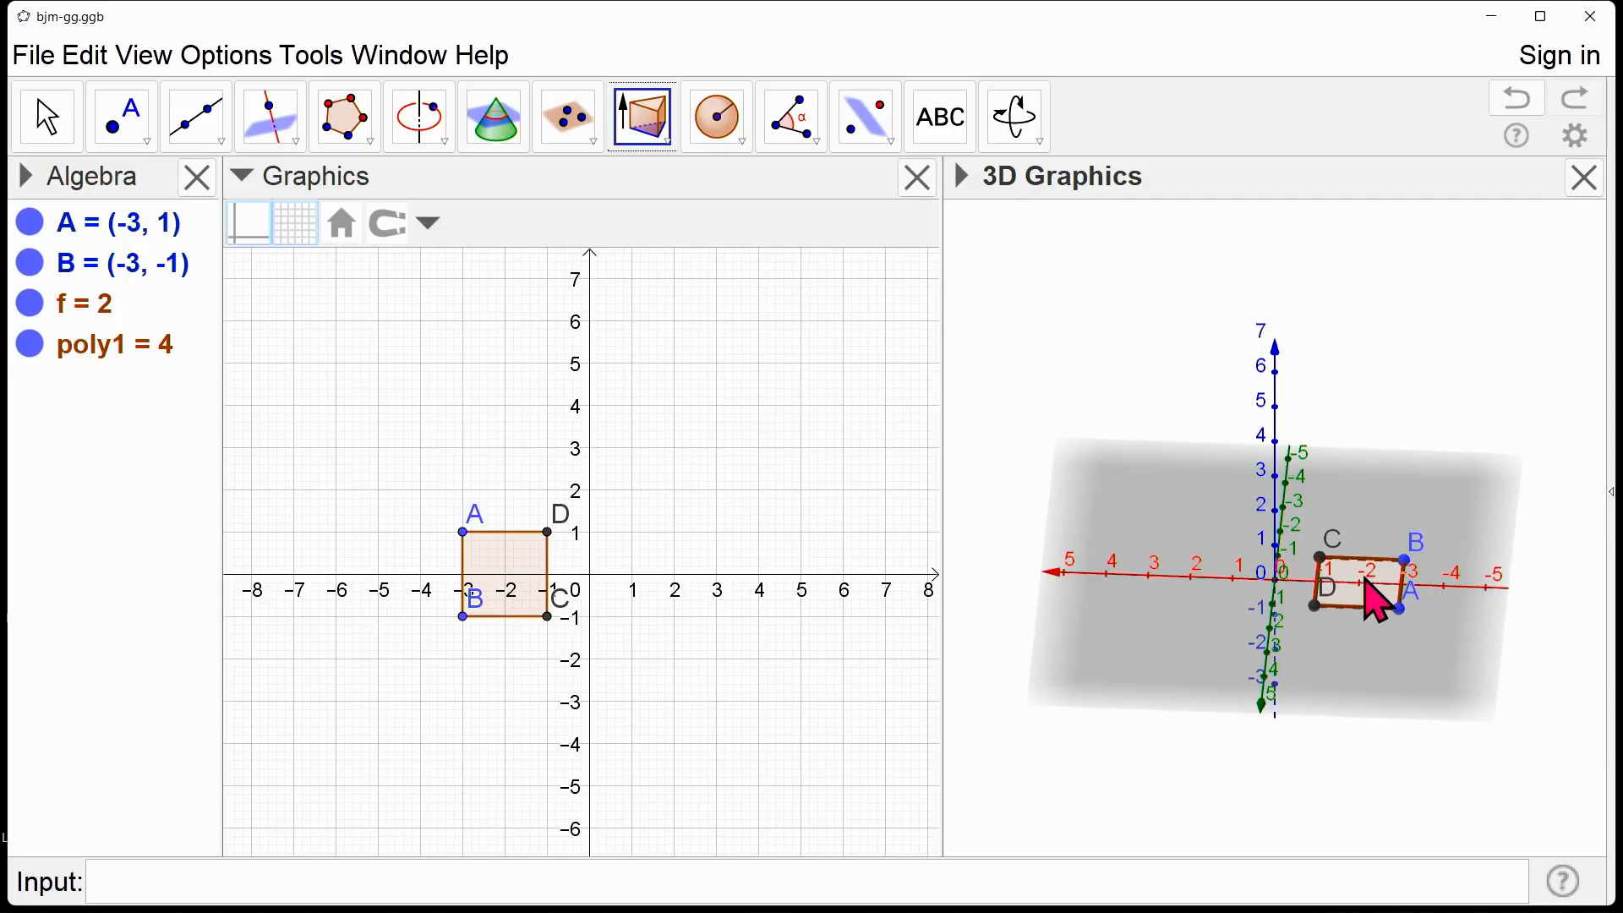
left_click(1376, 603)
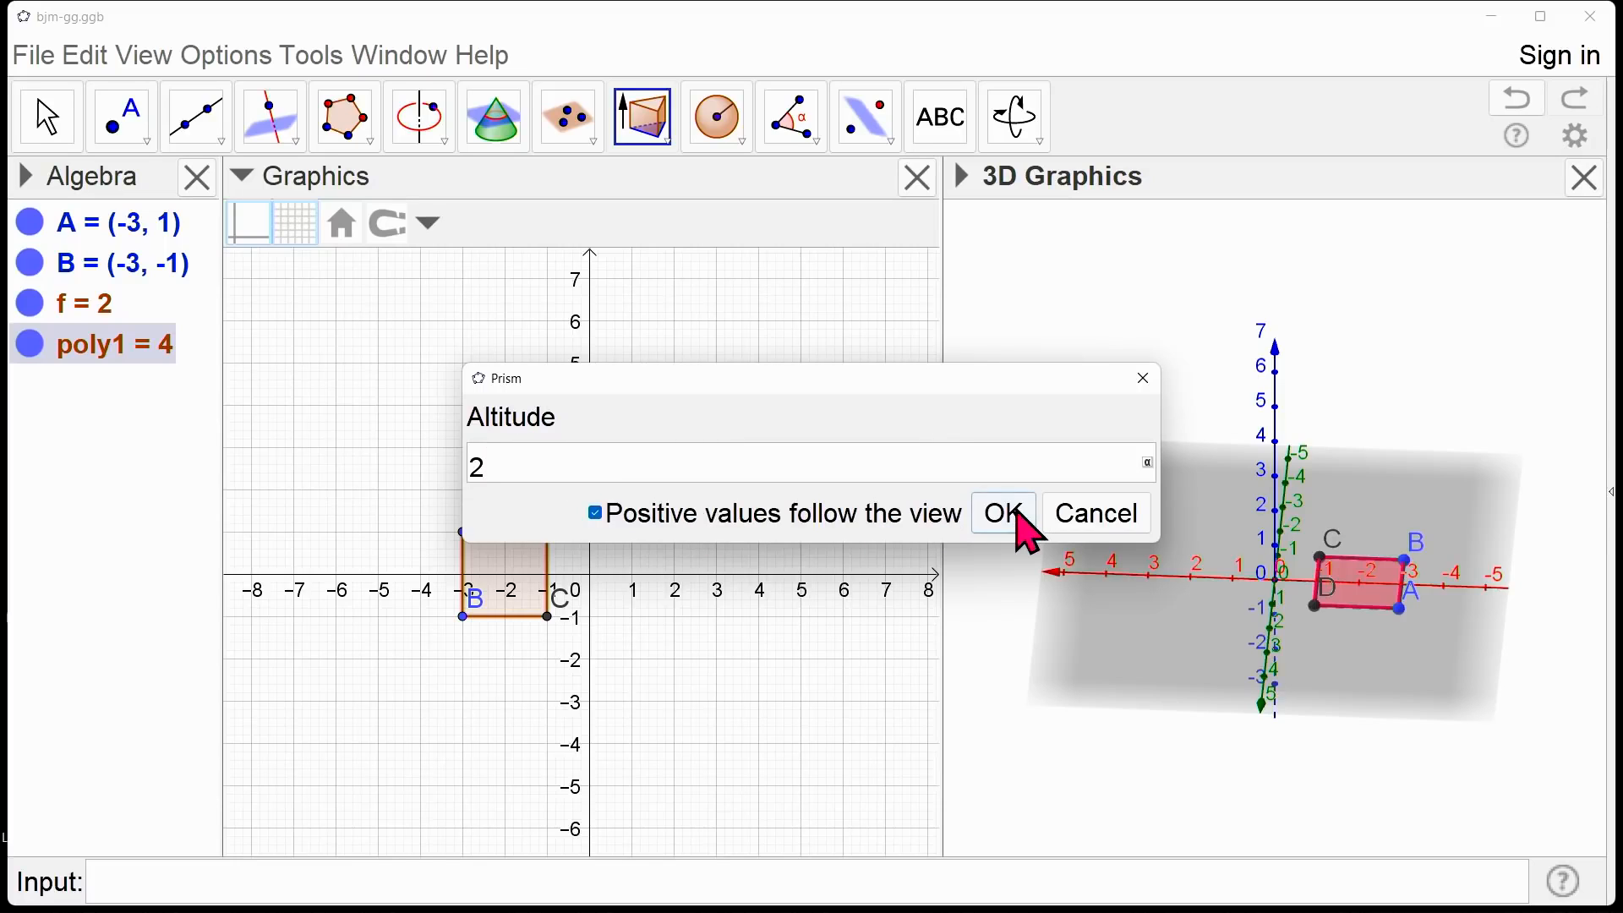
left_click(1014, 512)
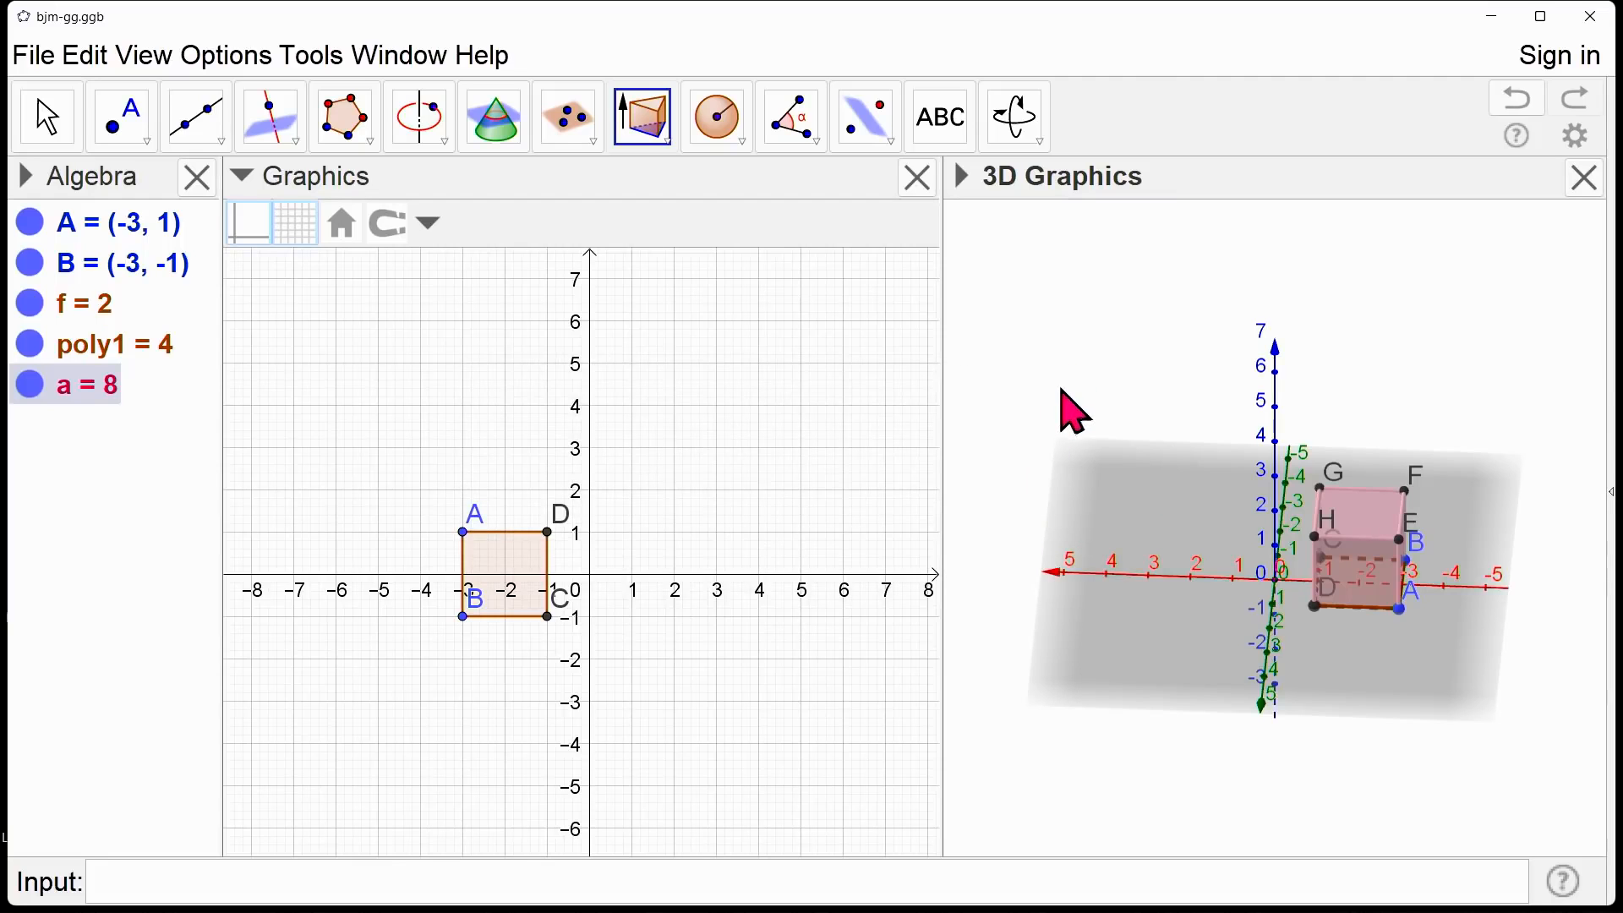
Step: Create the net of the cube standing on square ABCD using the Net tool
left_click_drag(1090, 360, 1218, 737)
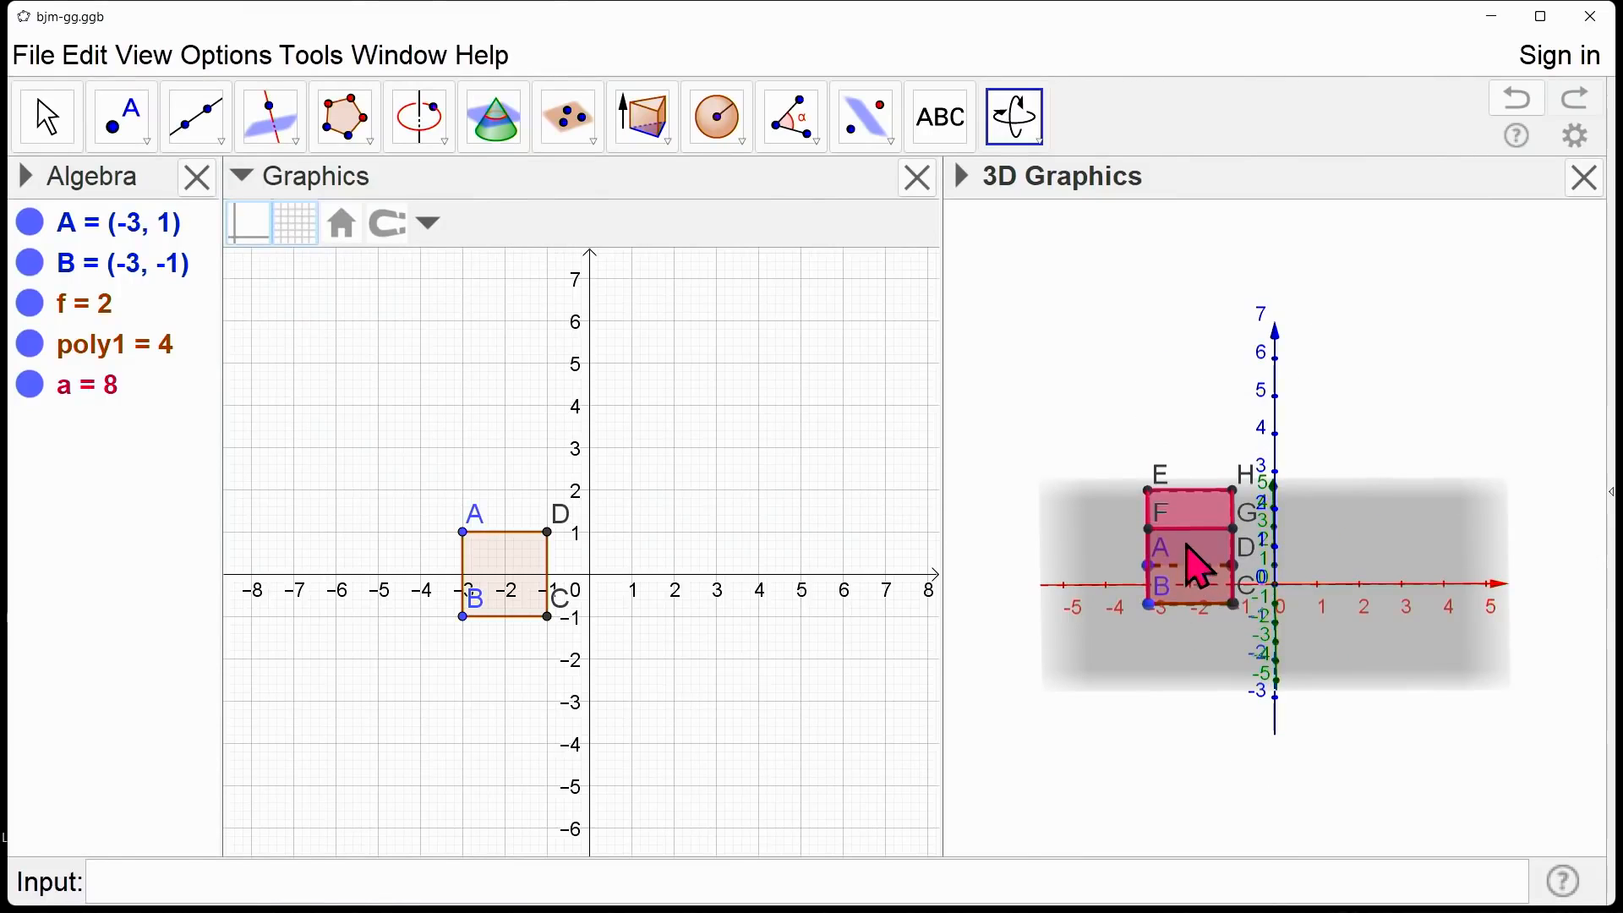
mouse_move(1234, 743)
left_mouse_down()
mouse_move(1148, 747)
mouse_move(1230, 763)
left_mouse_up()
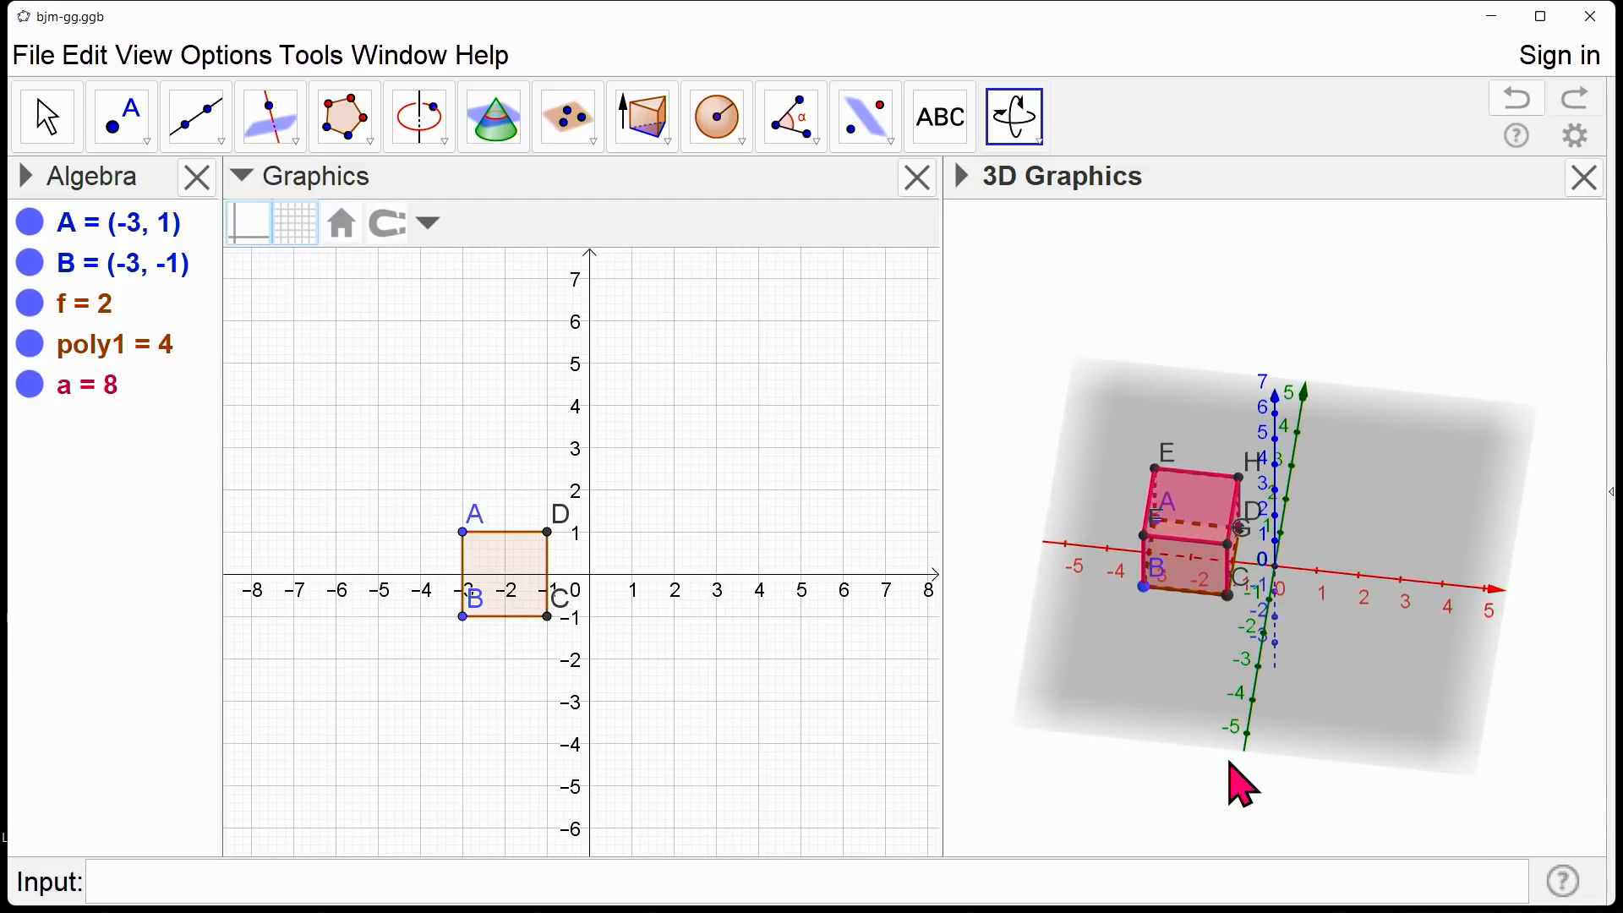
left_click_drag(1221, 281, 1220, 291)
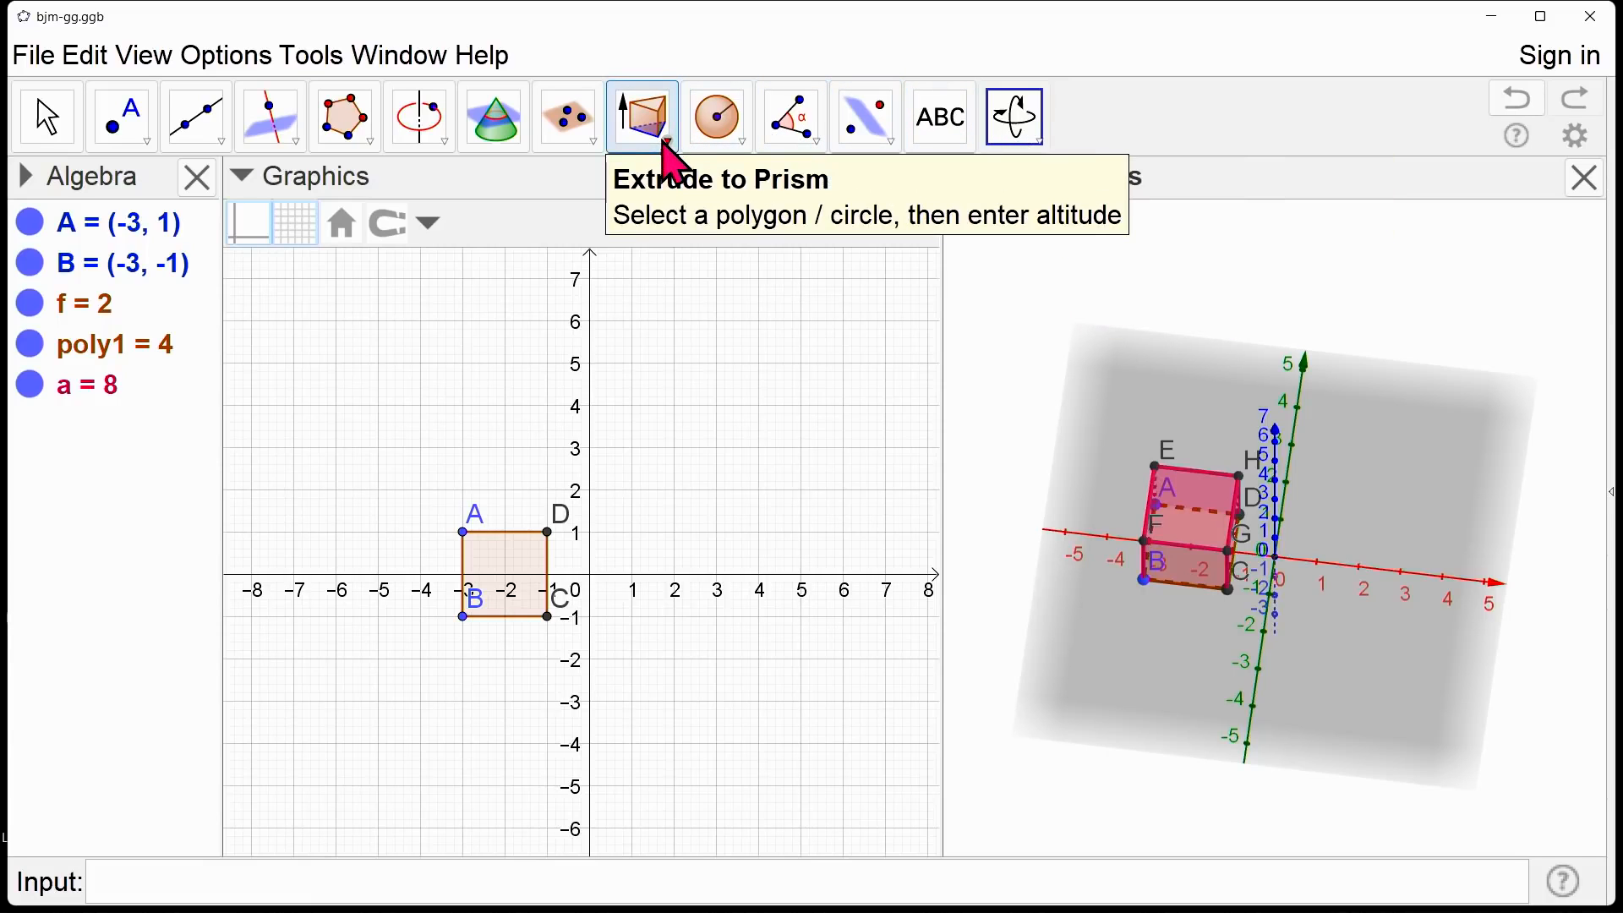
left_click(666, 144)
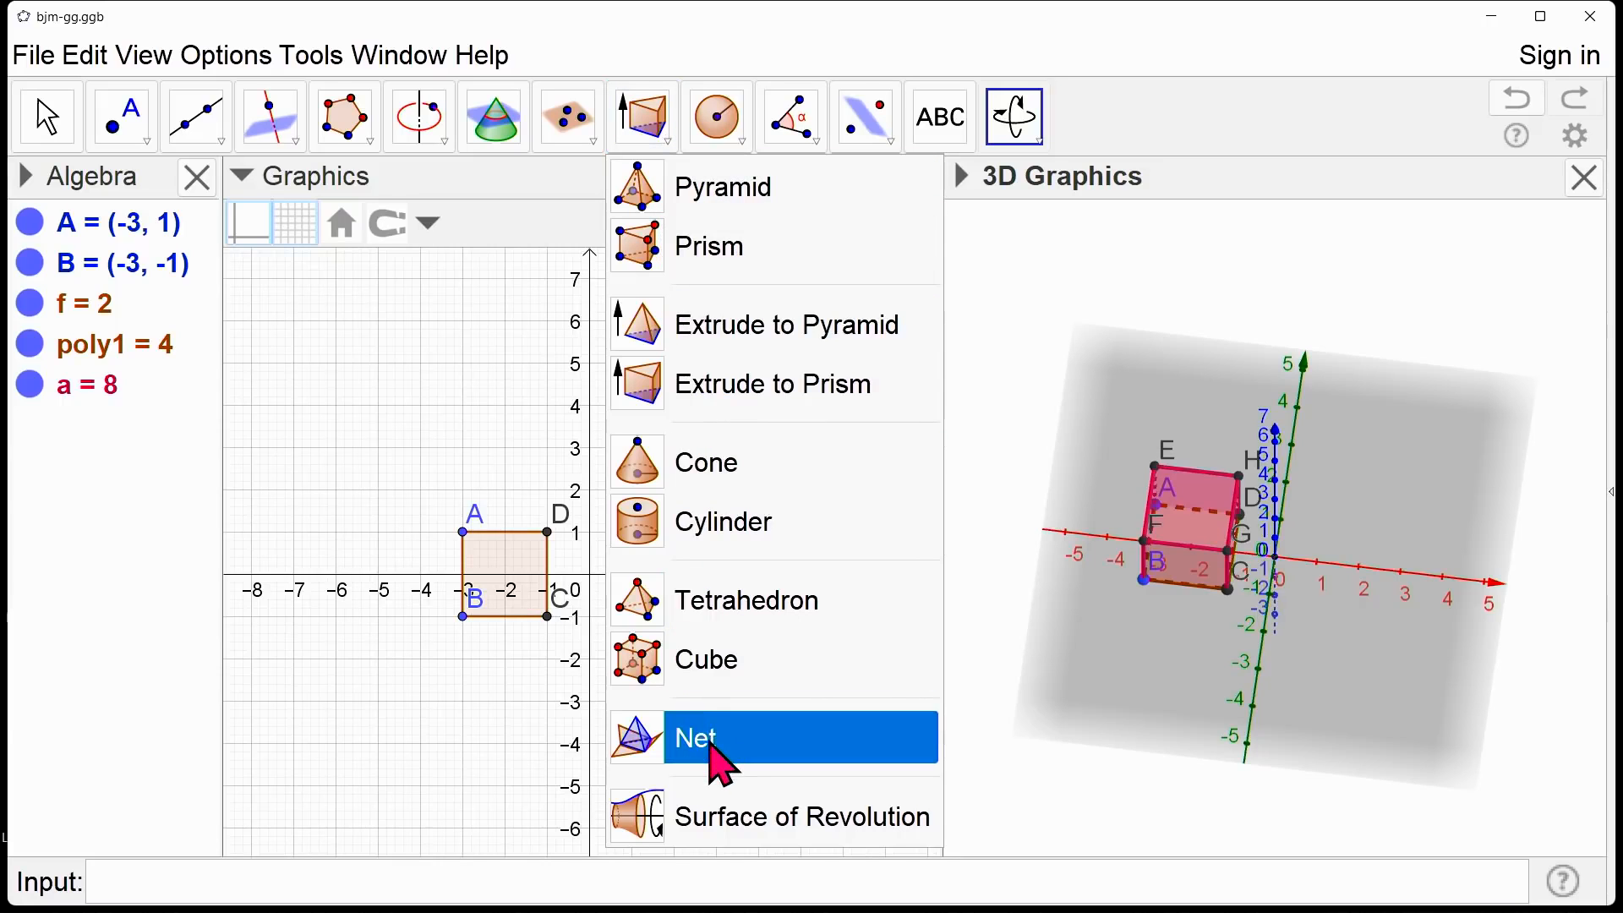
left_click(719, 757)
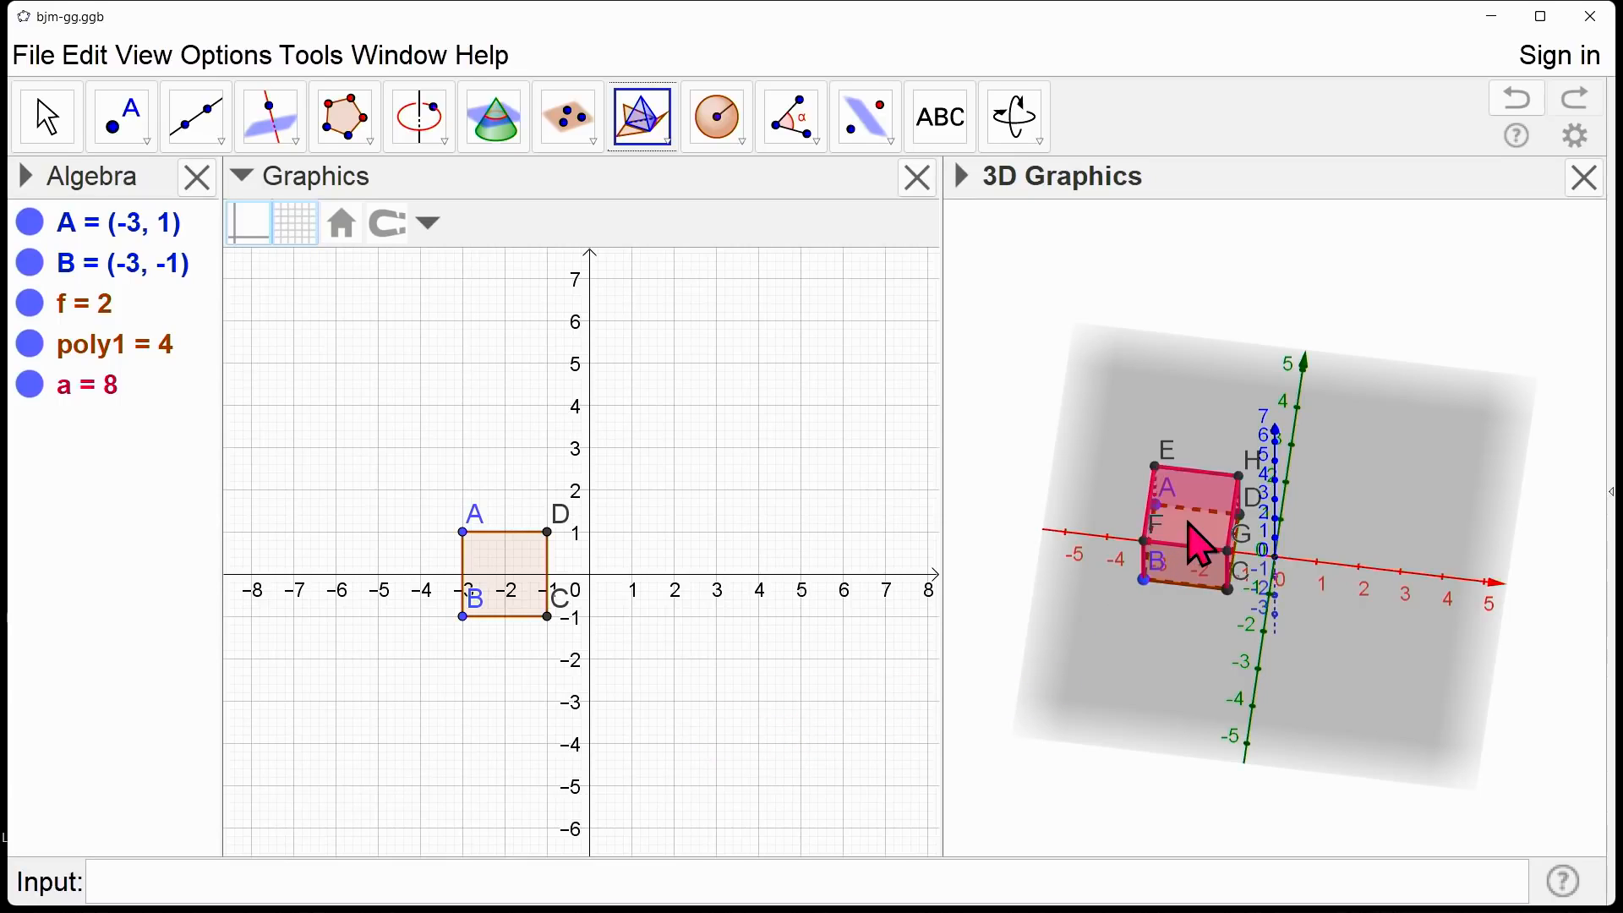
left_click(1201, 545)
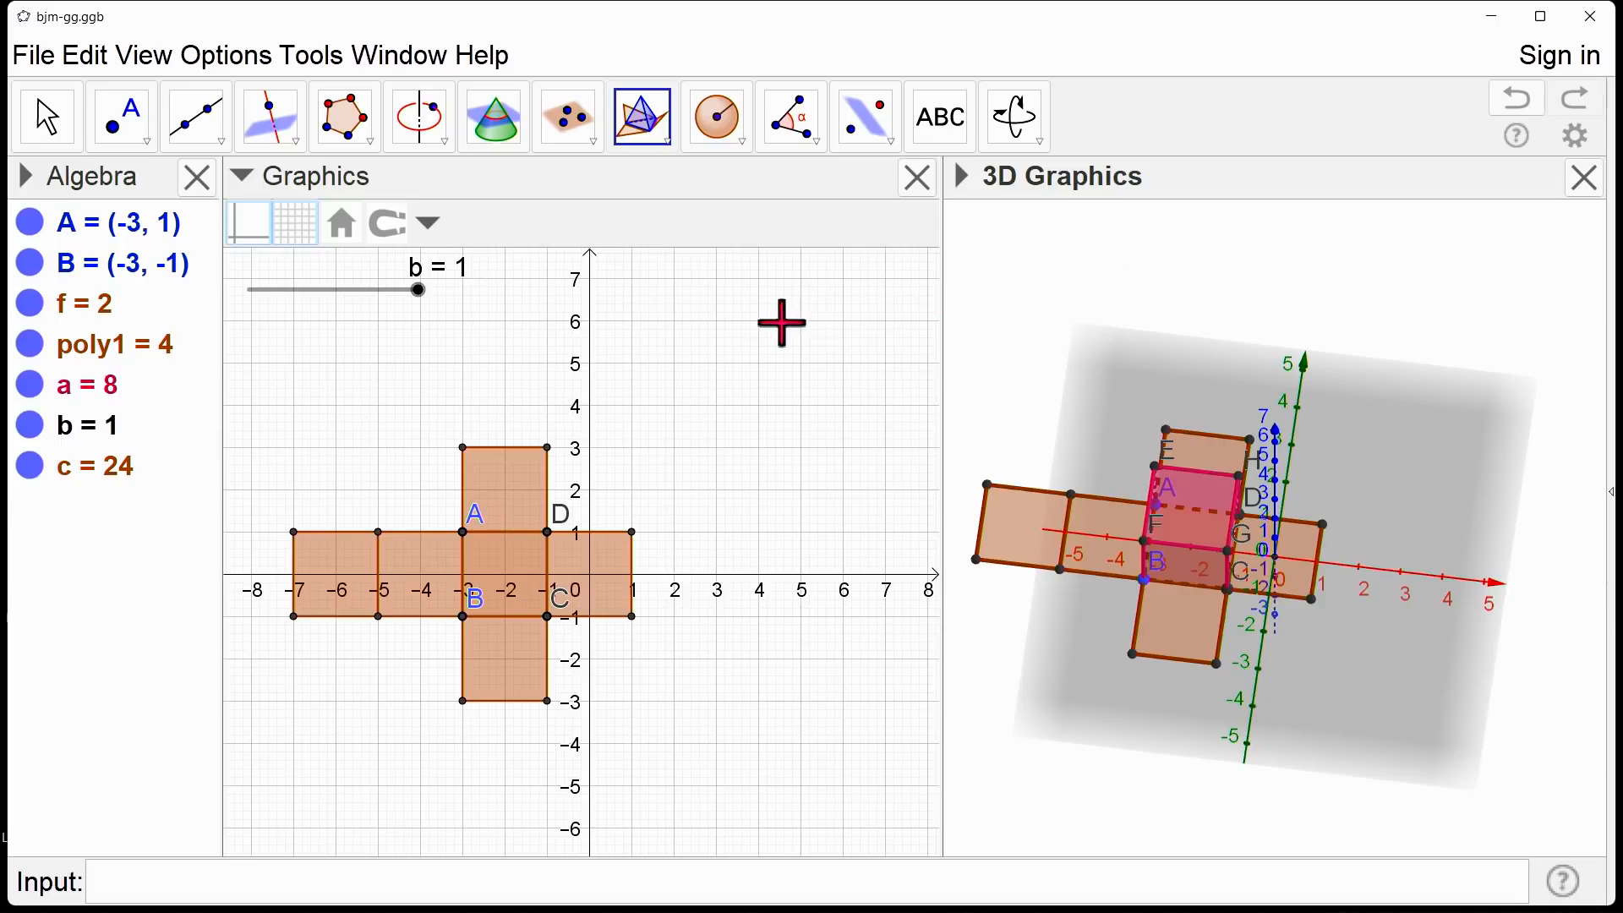
Step: Move the net's slider b to about 0.72 to partly fold the net, and turn on the slider's animation
left_click(417, 296)
left_click_drag(420, 302, 388, 295)
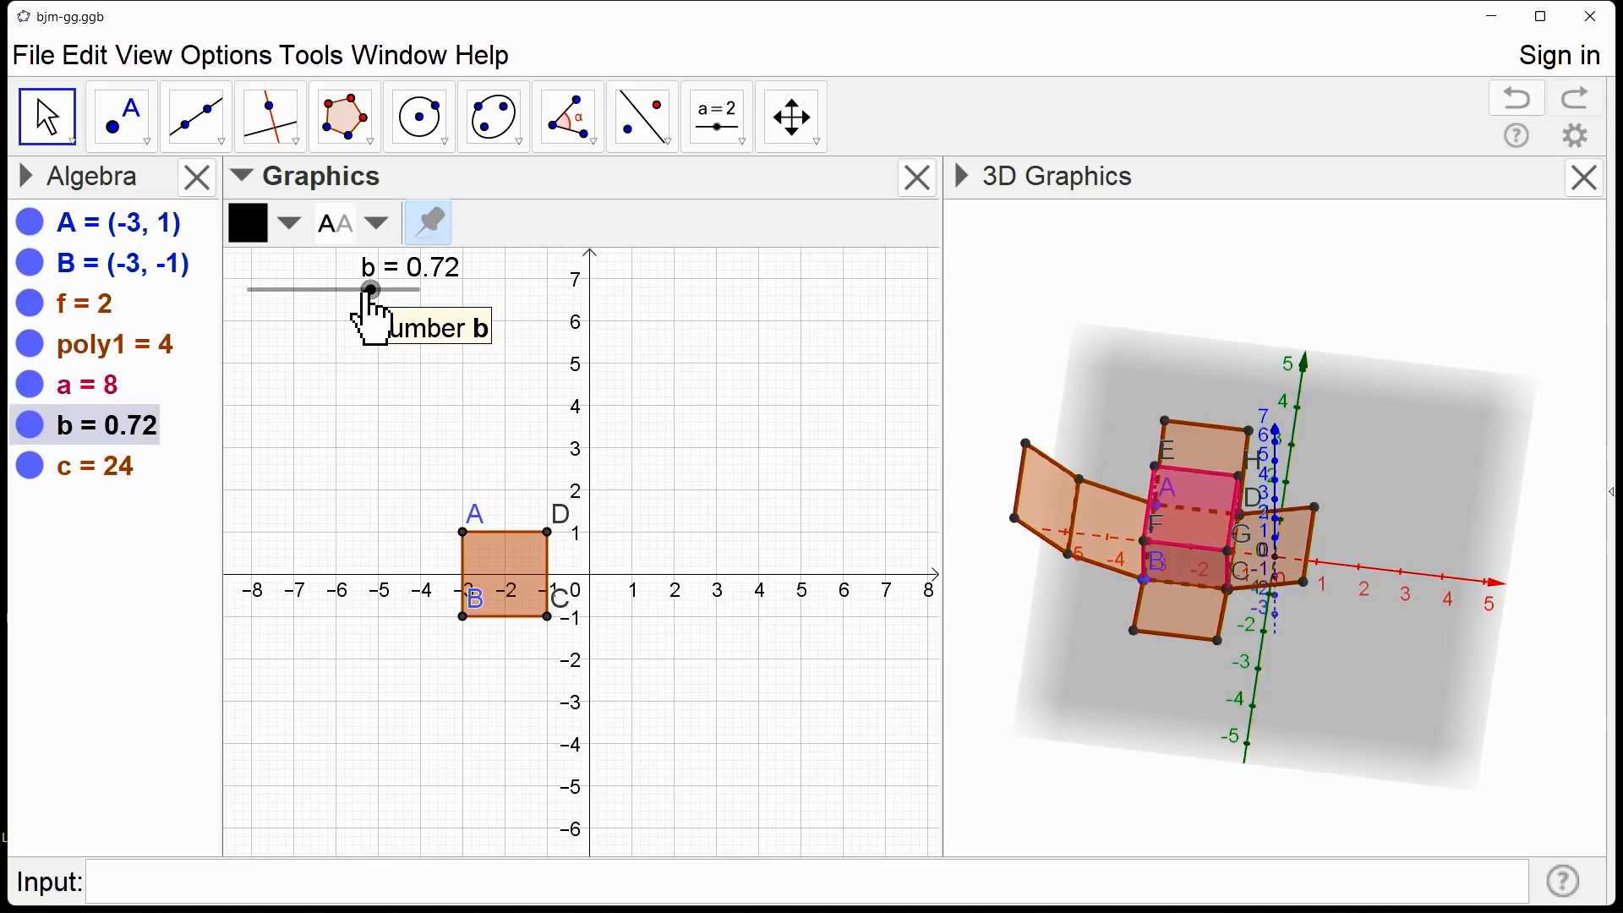
right_click(371, 317)
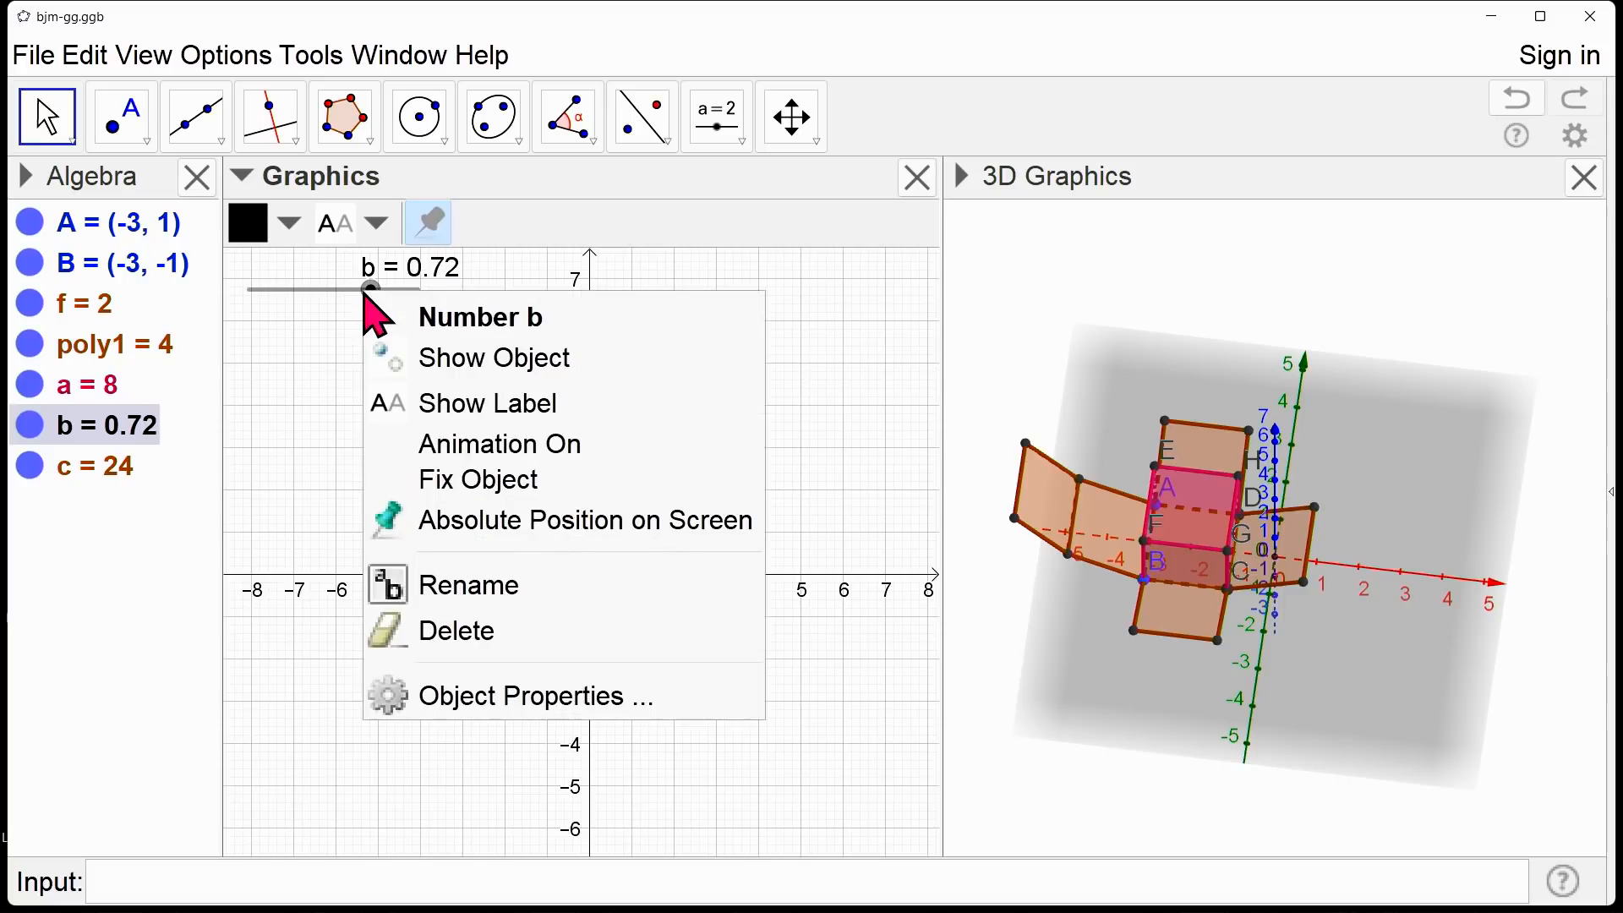
left_click(442, 444)
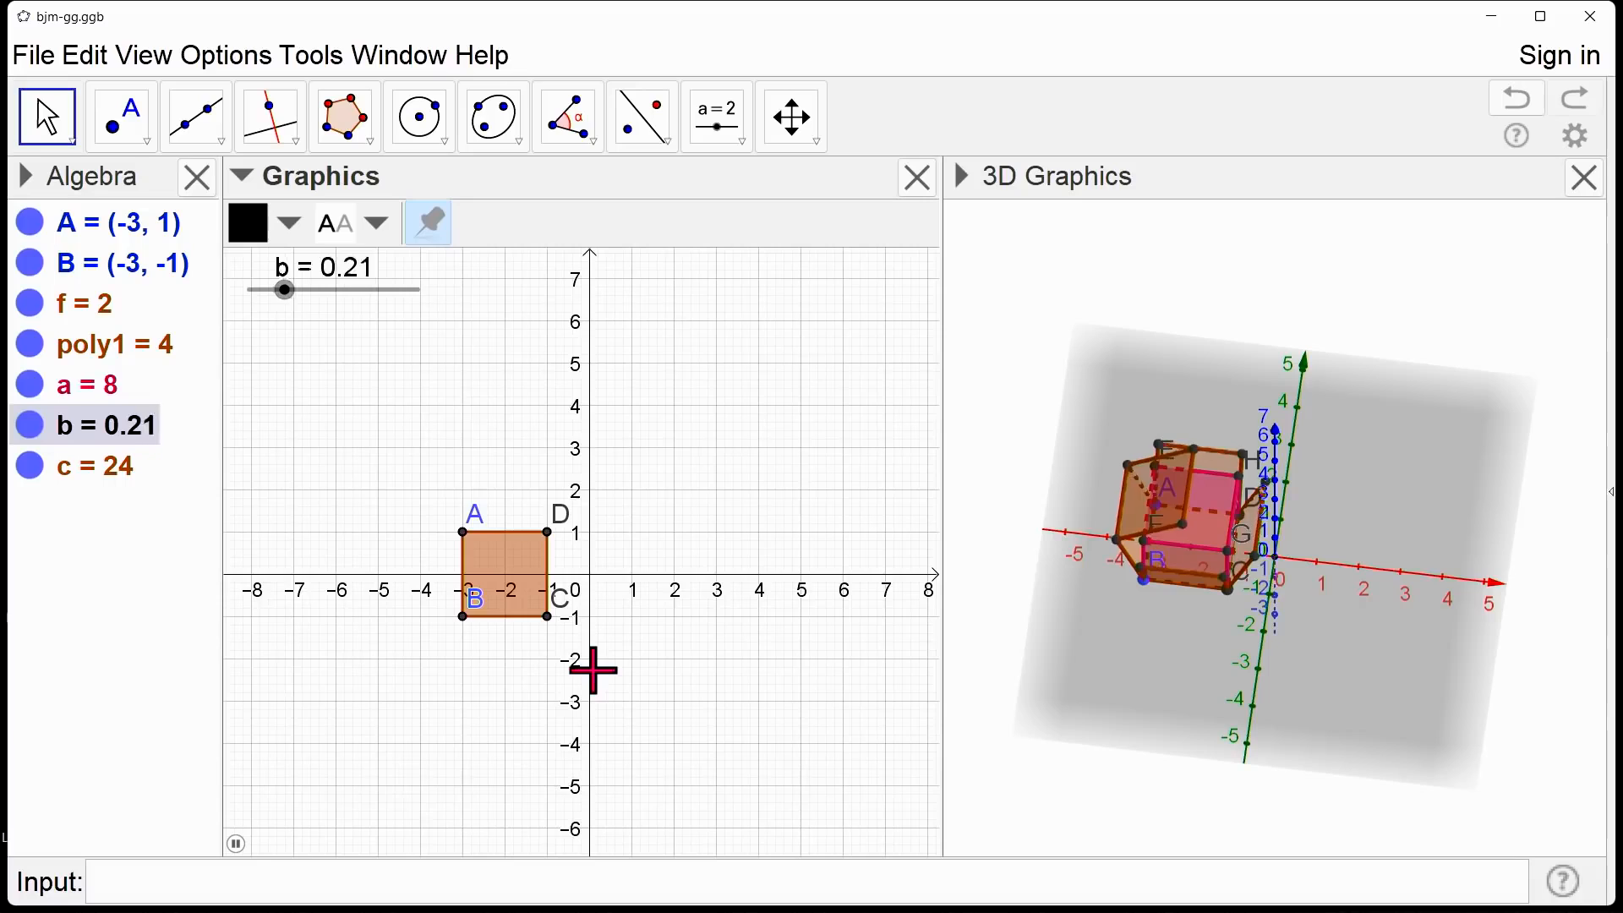
left_click(351, 291)
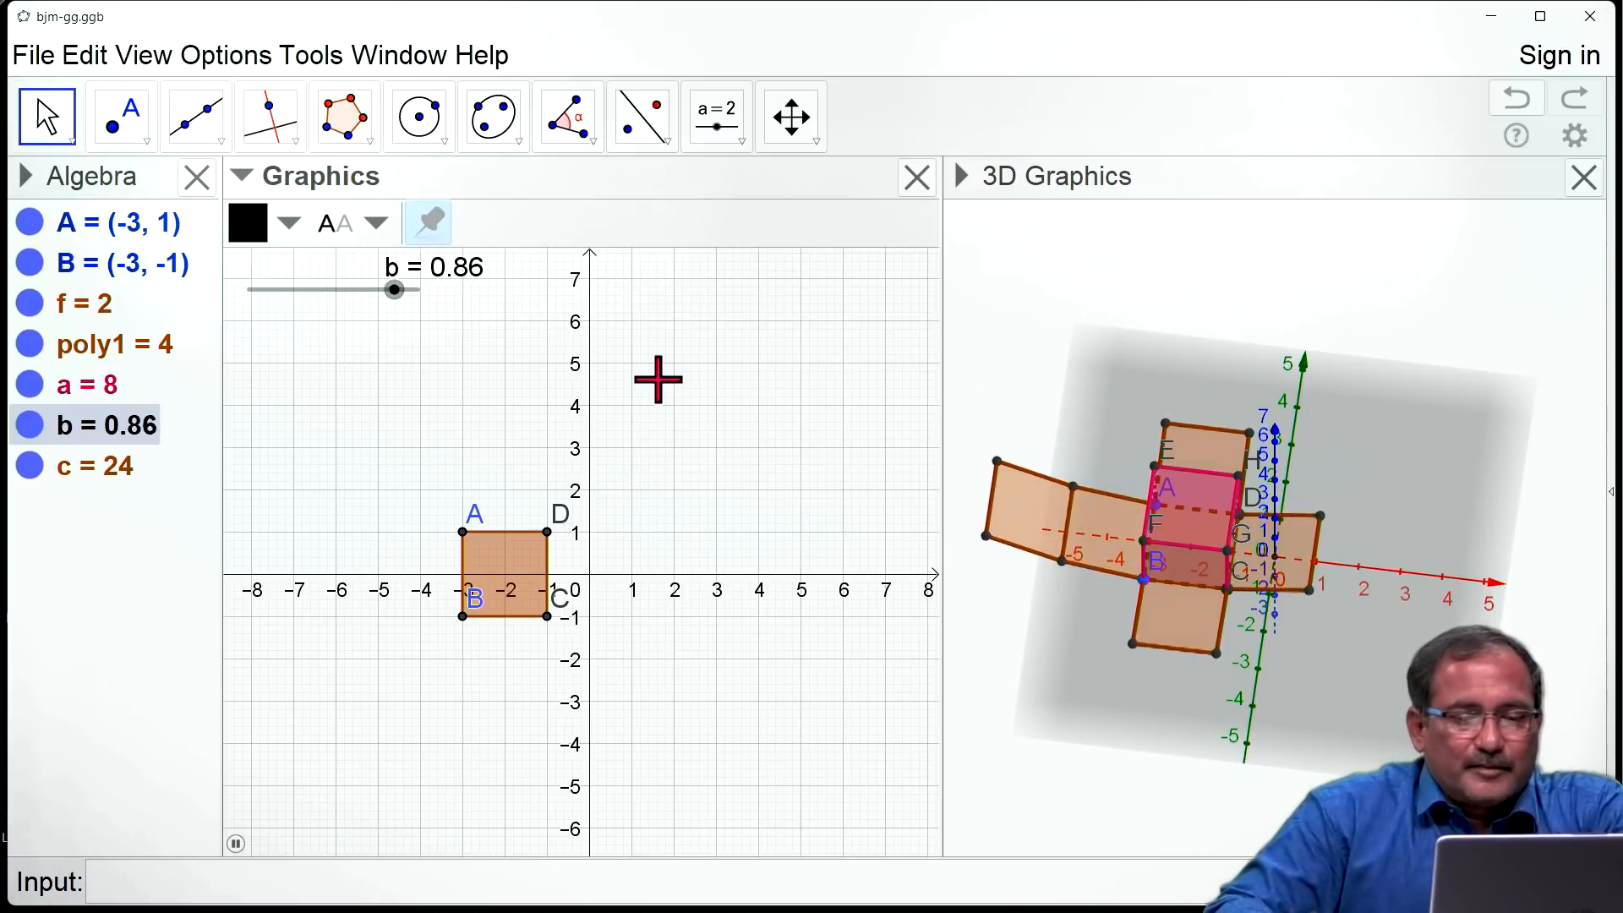
Step: Pause the net slider's animation and delete all objects of the cube construction
left_click(659, 379)
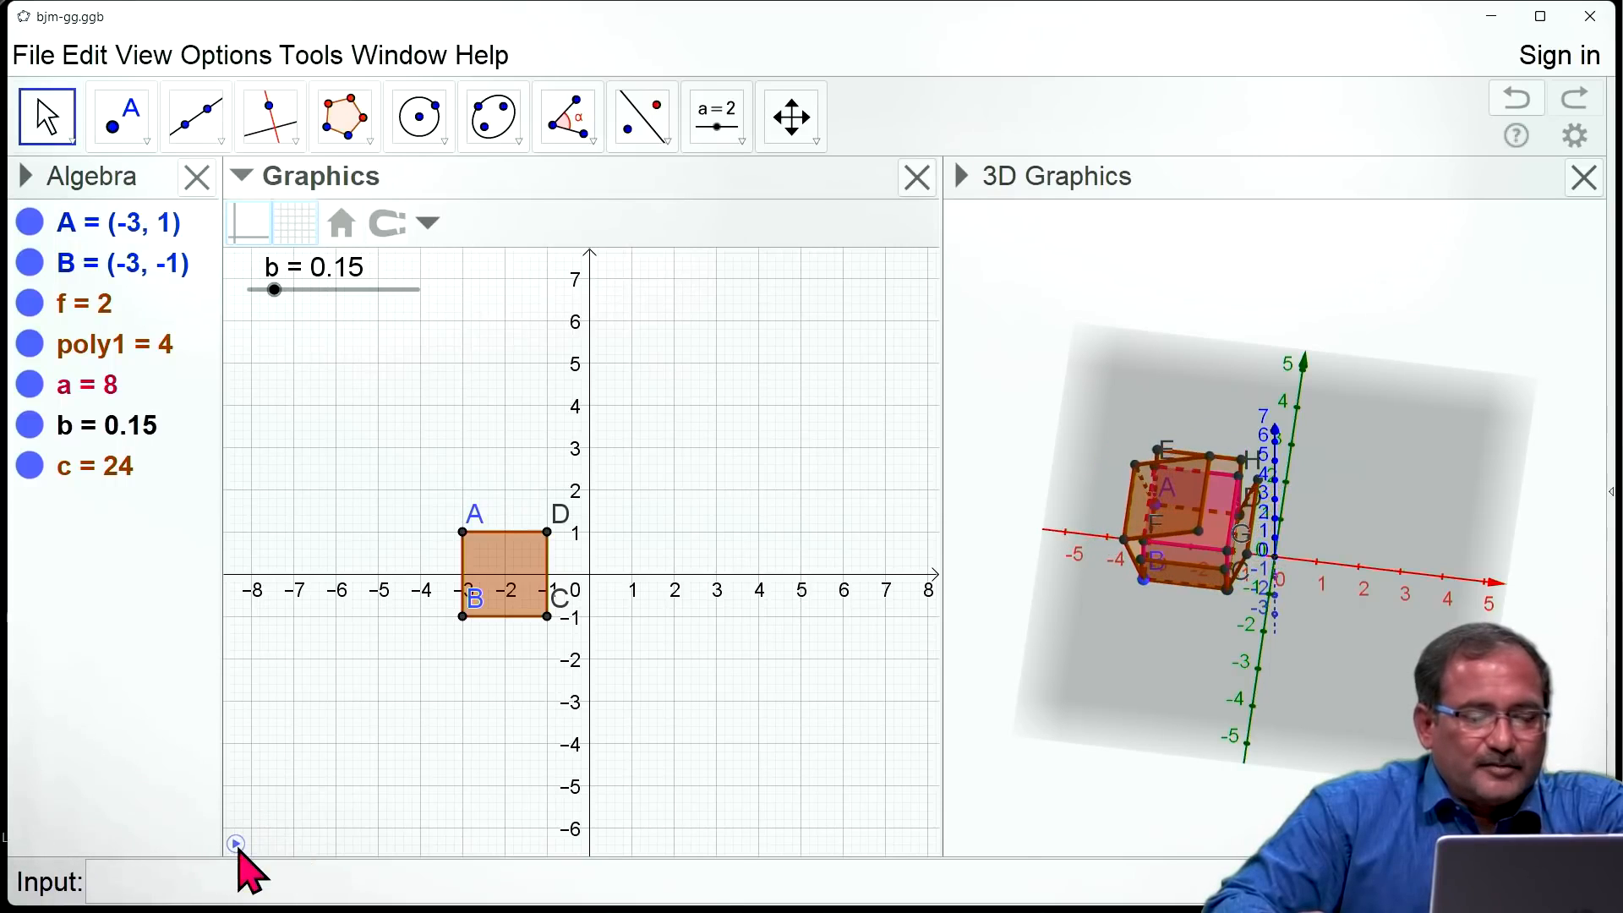
left_click(236, 845)
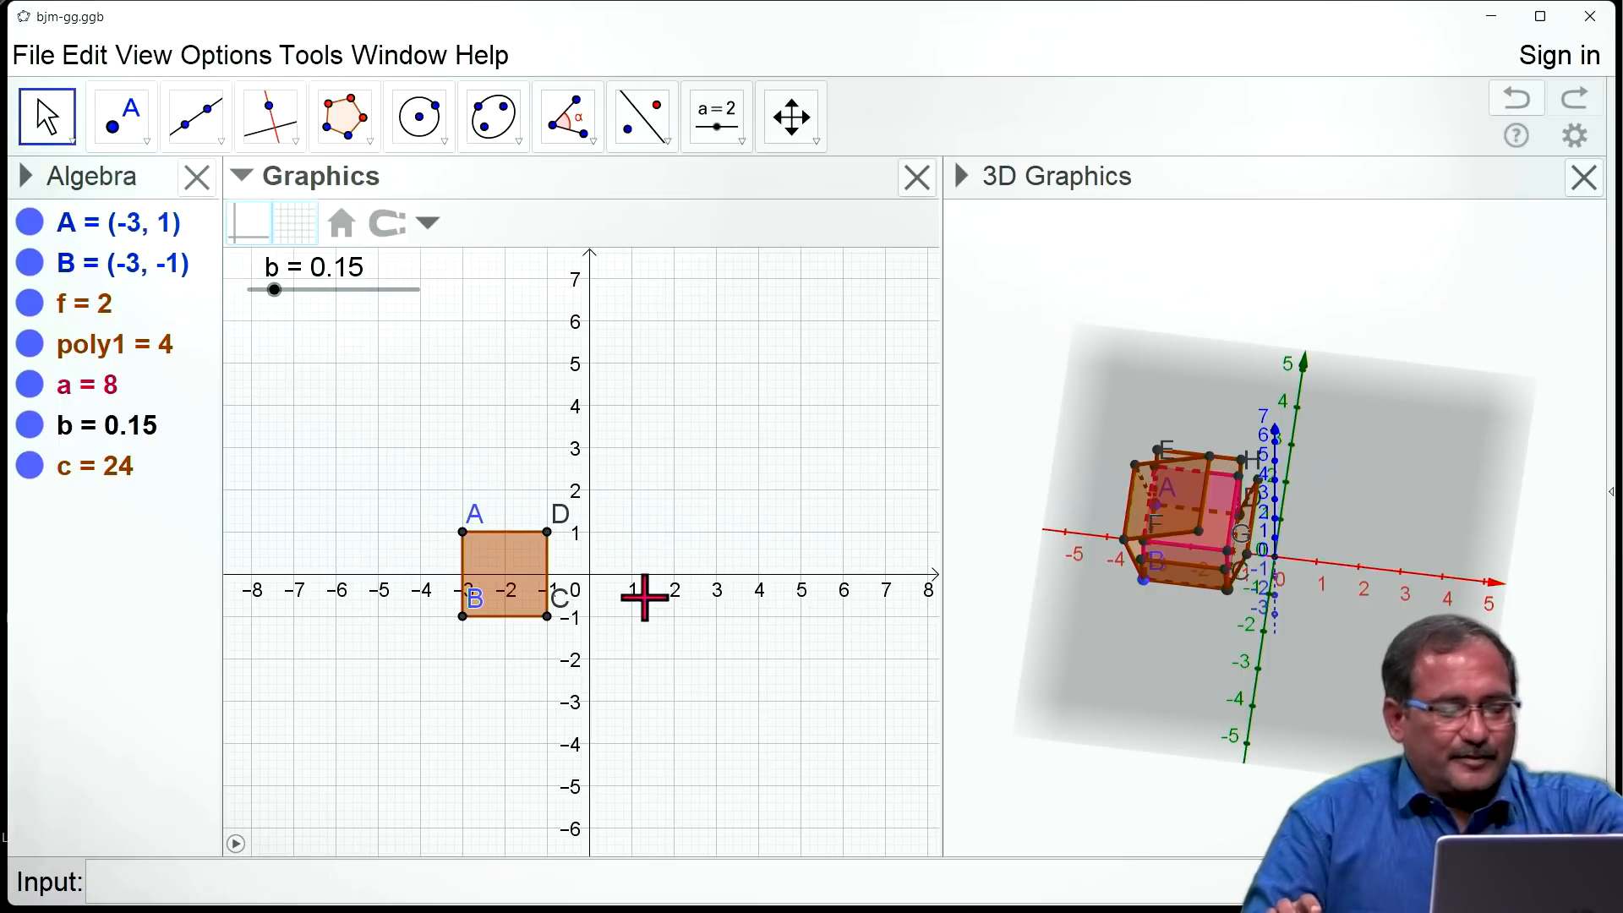
key("ctrl+a")
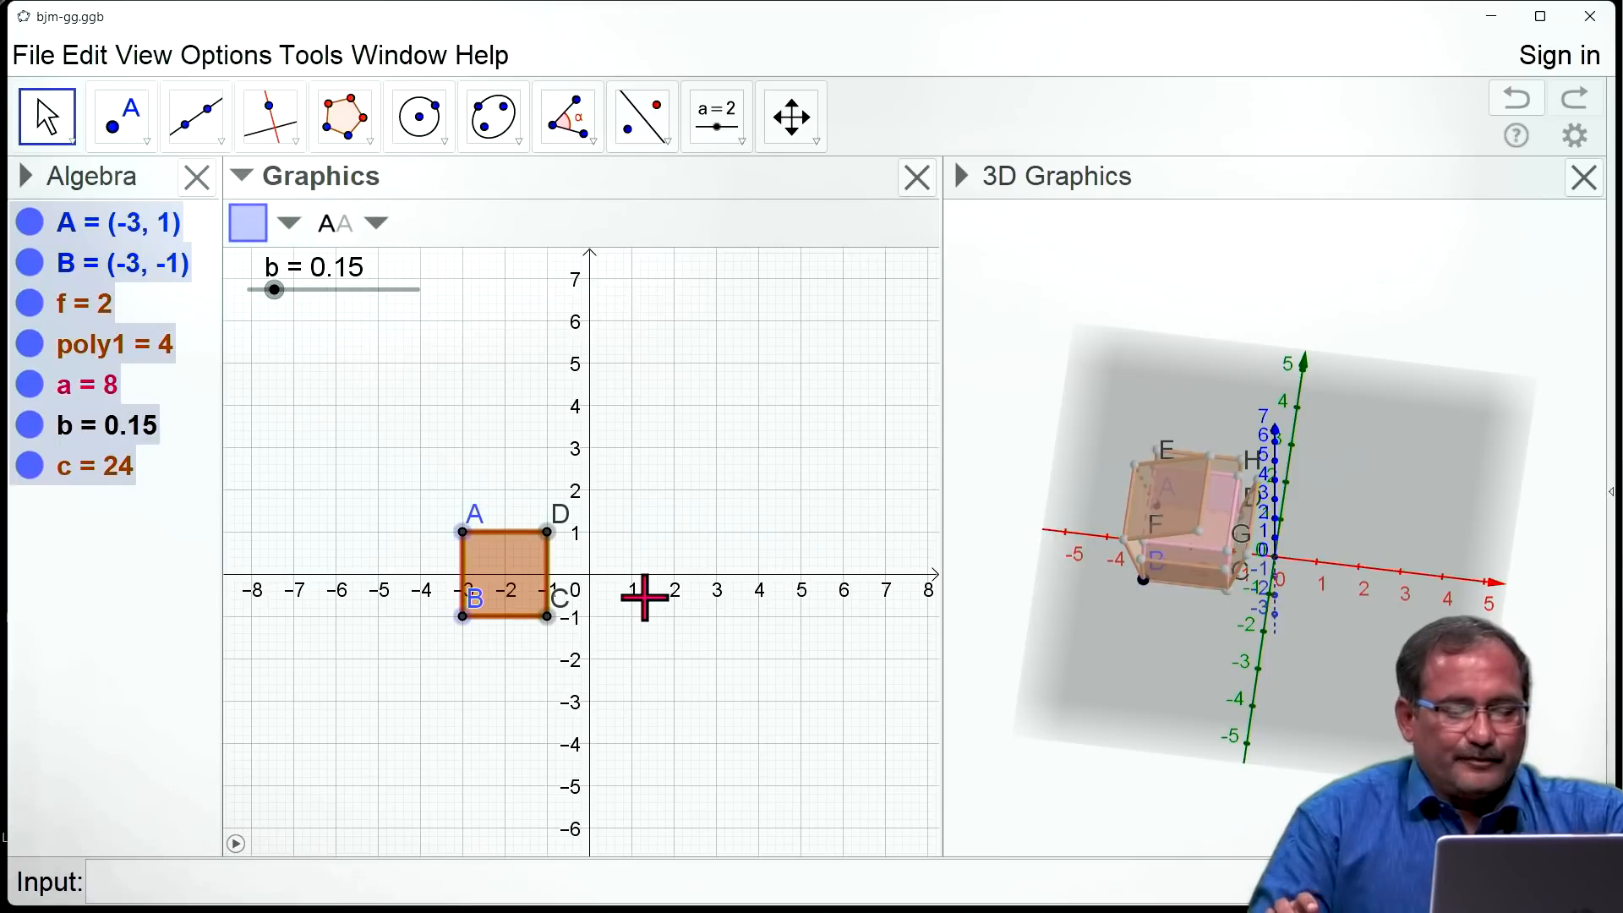
key("Delete")
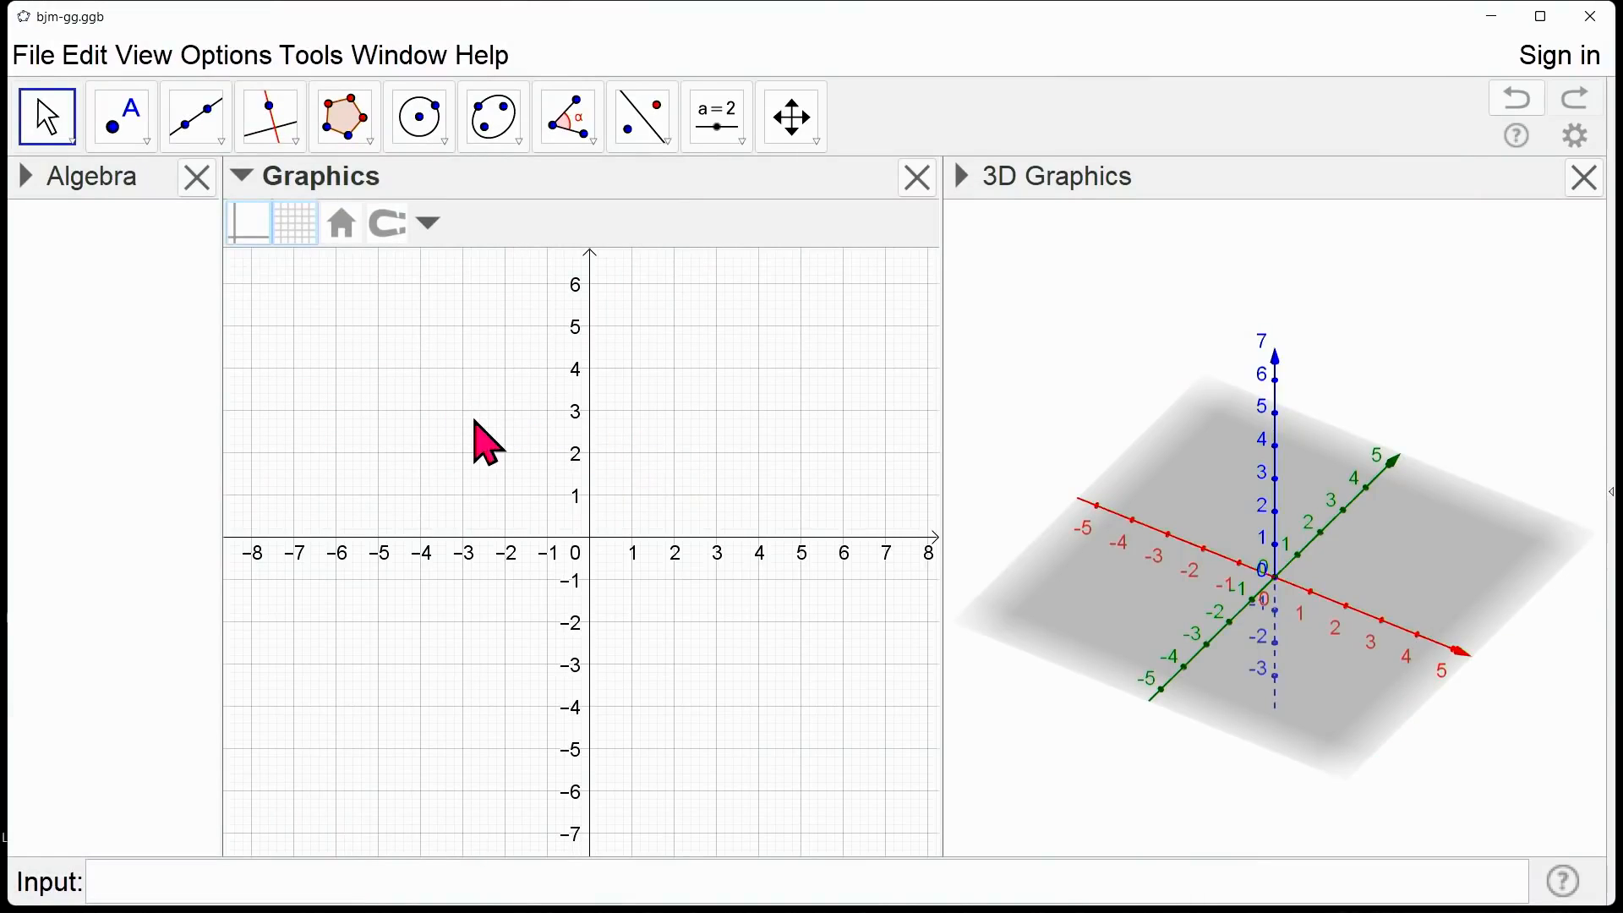
Step: Create an integer slider n with minimum 1, maximum 20 and increment 1 in the Graphics view
left_click(721, 106)
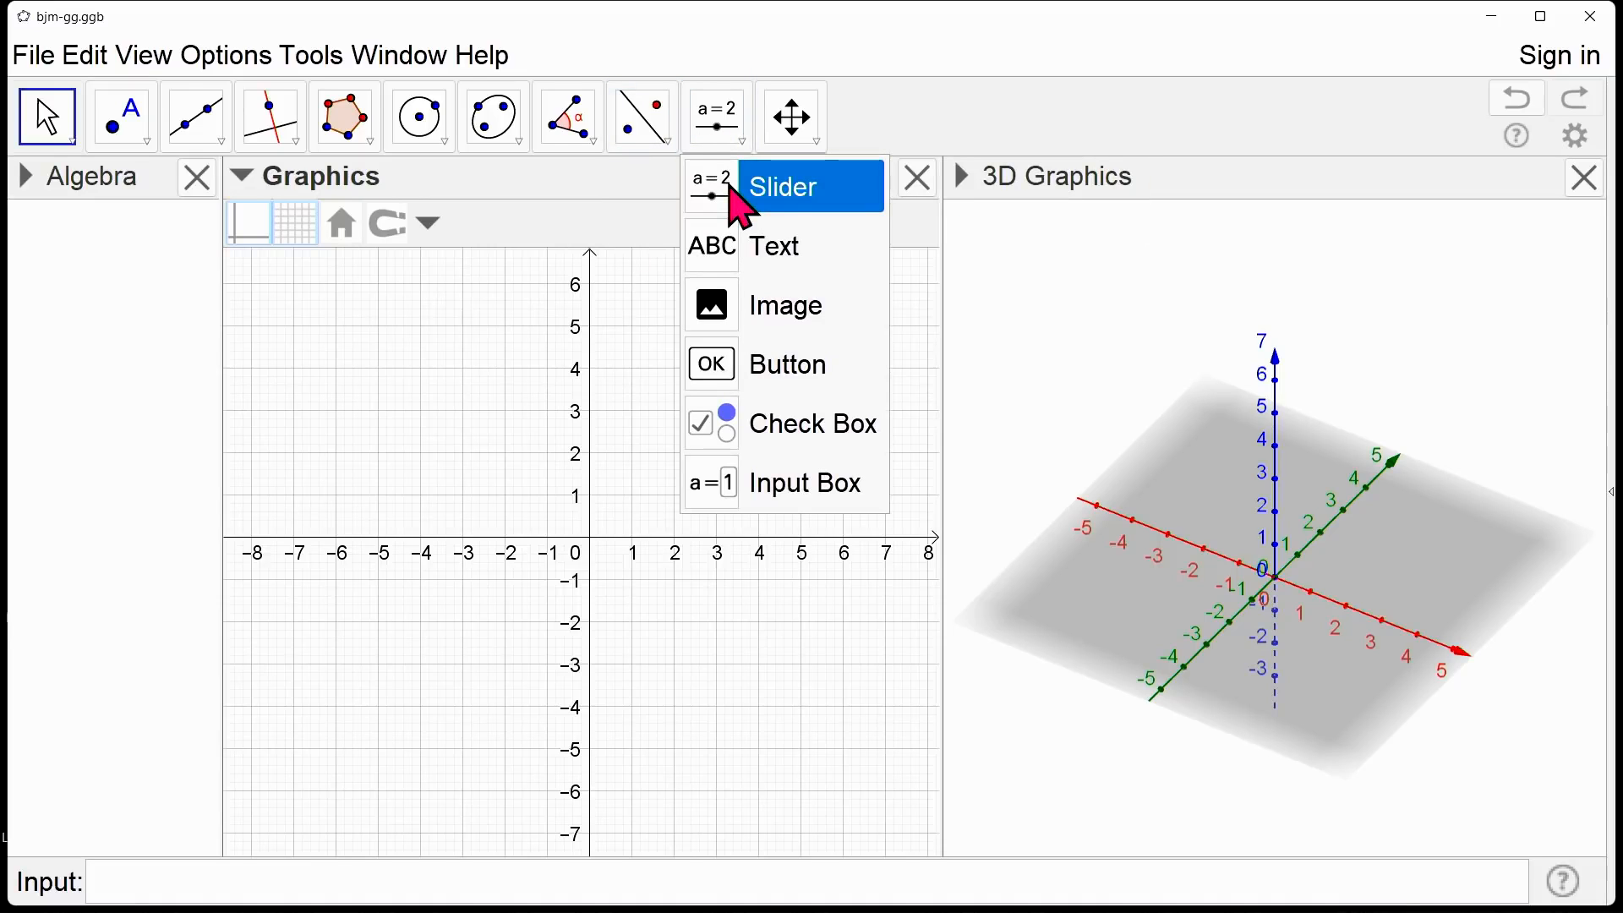
left_click(740, 202)
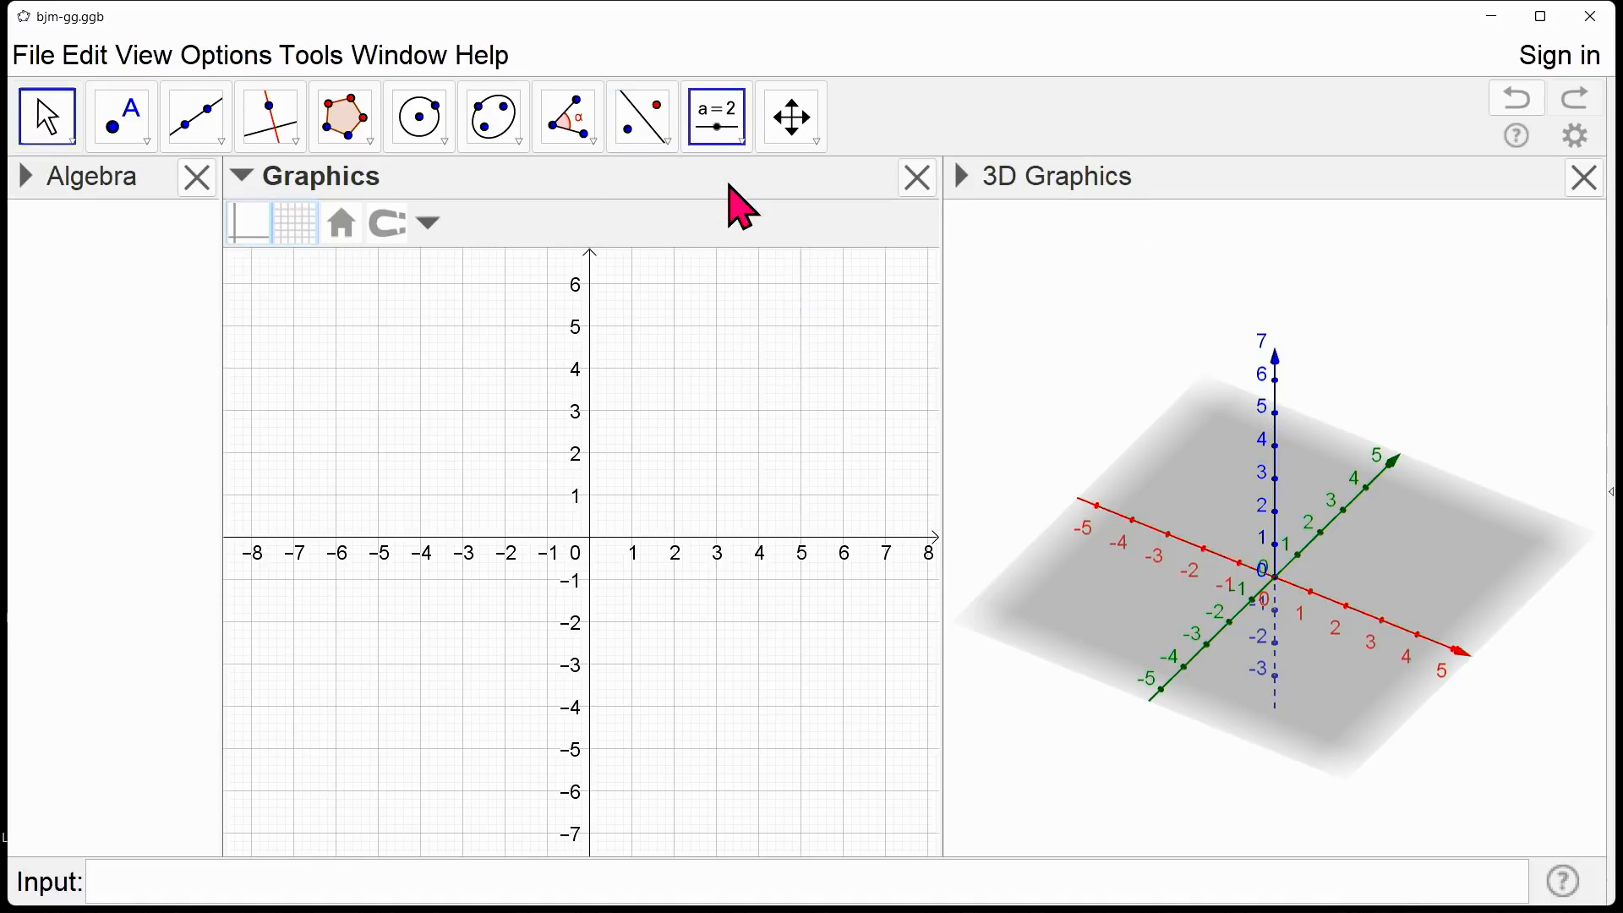
left_click(349, 332)
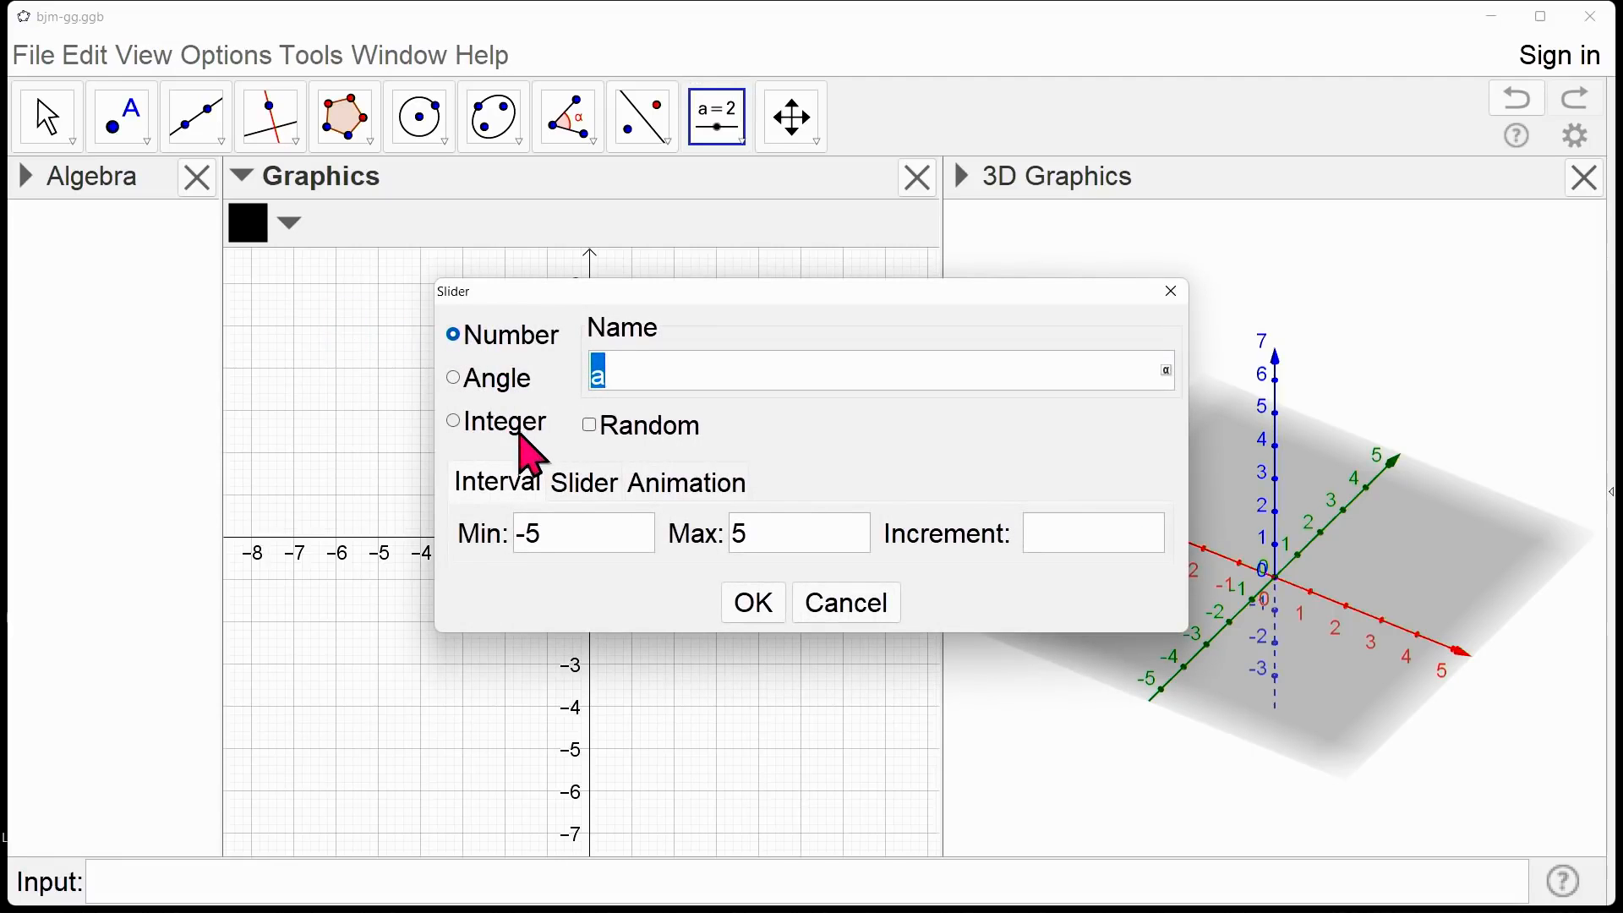
left_click(462, 423)
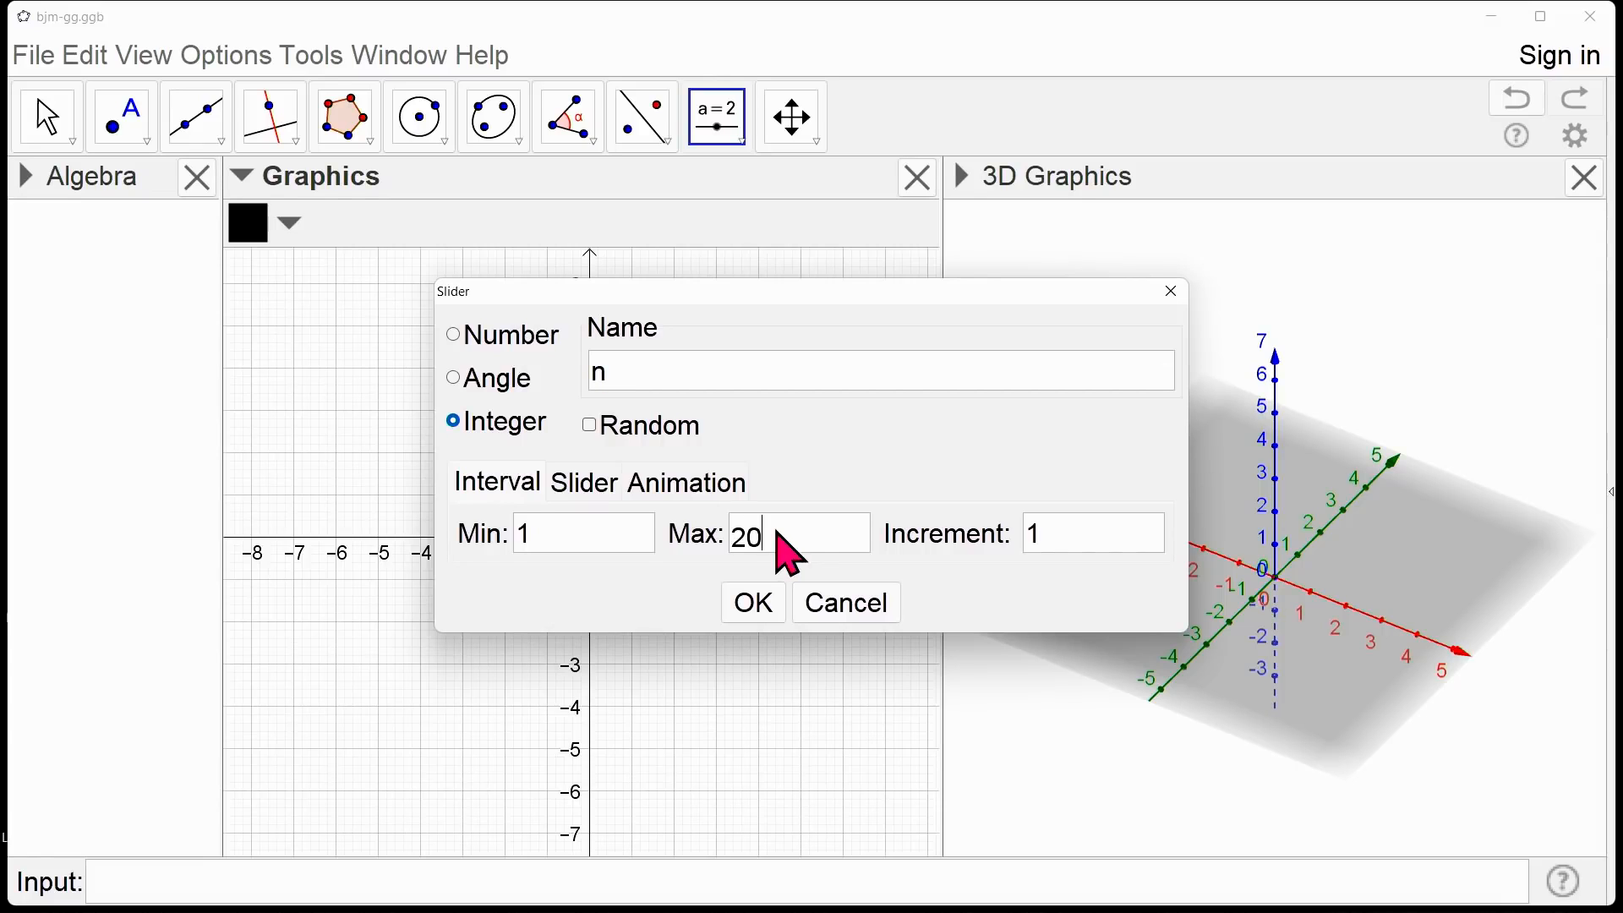
left_click(758, 604)
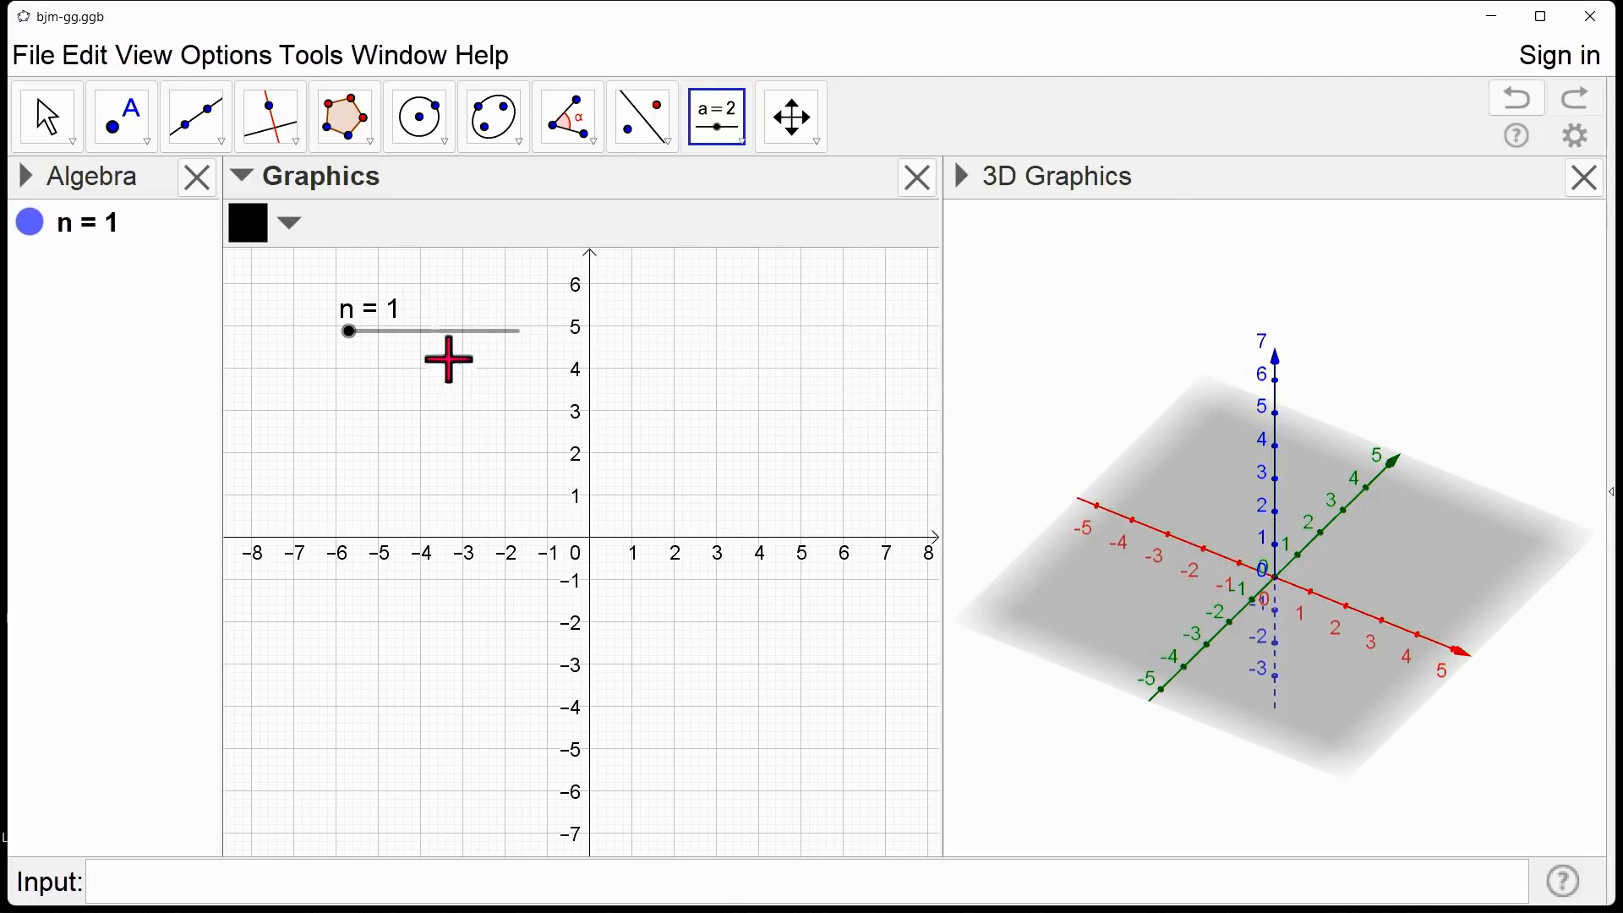
Step: Draw a regular polygon with n vertices in the Graphics view, using about (-4.5, -1) and (-4.5, -2.9) as its first two points
left_click(371, 142)
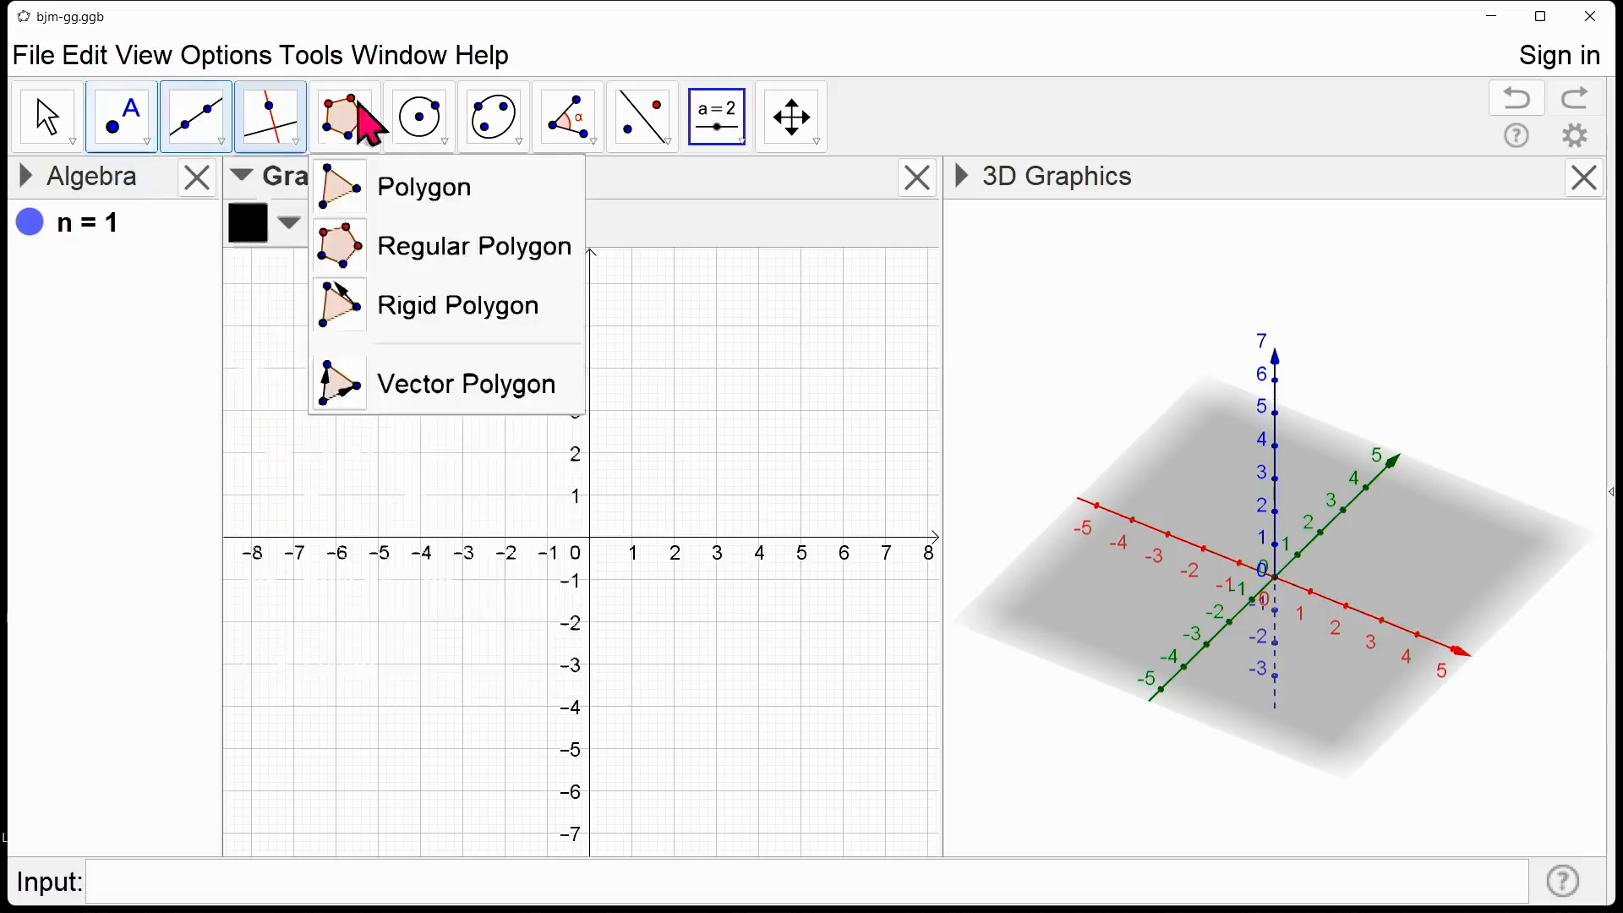
mouse_move(405, 143)
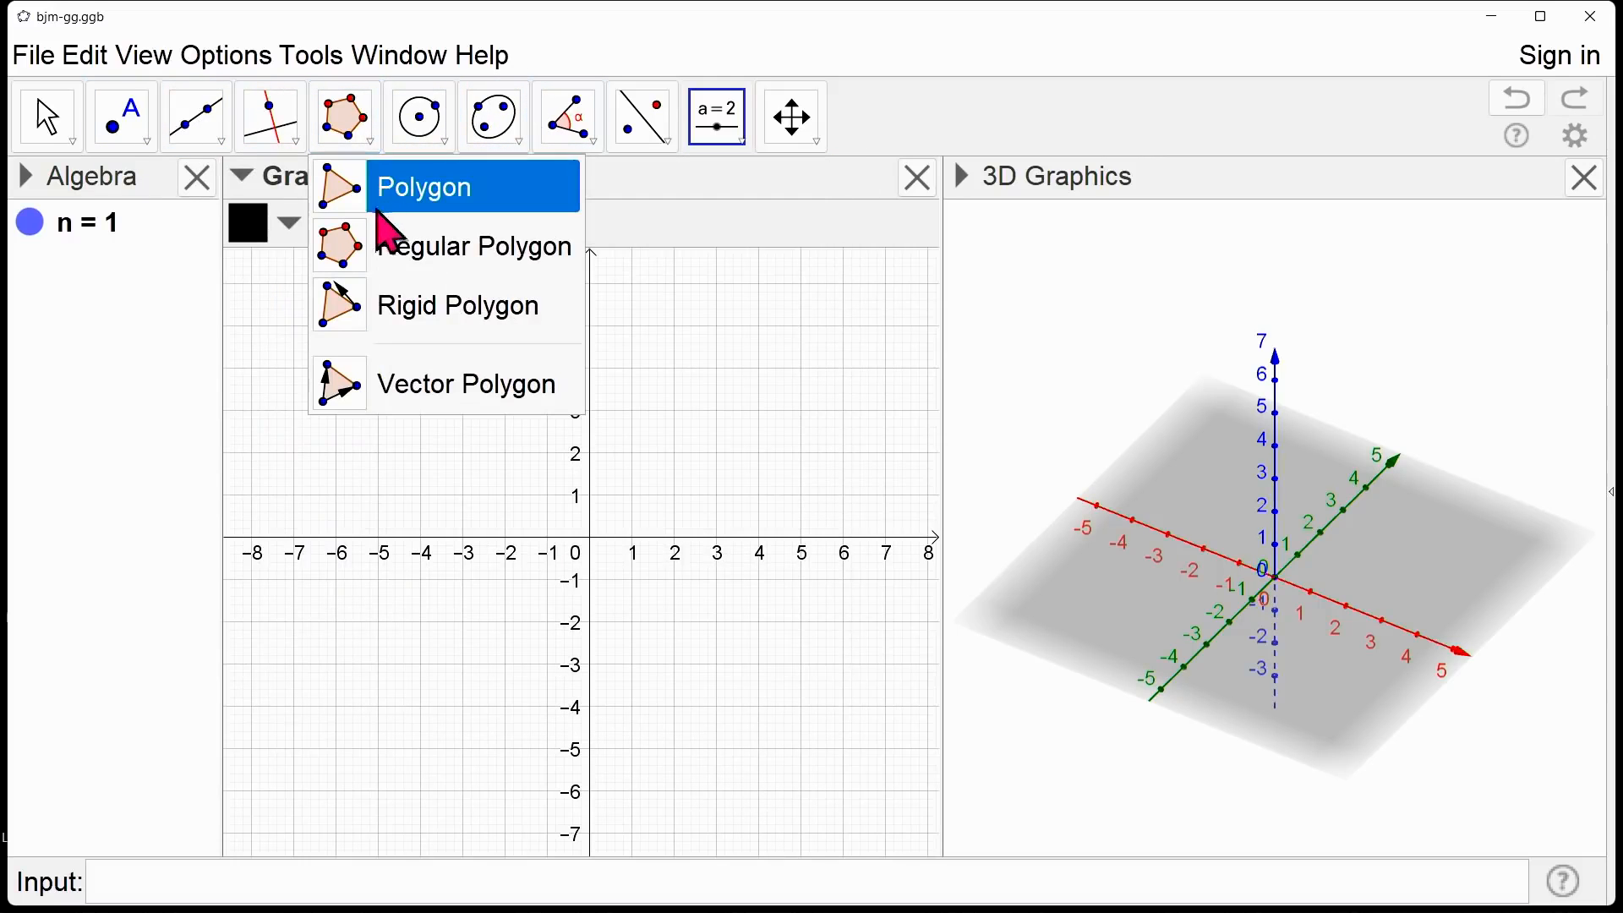
left_click(393, 254)
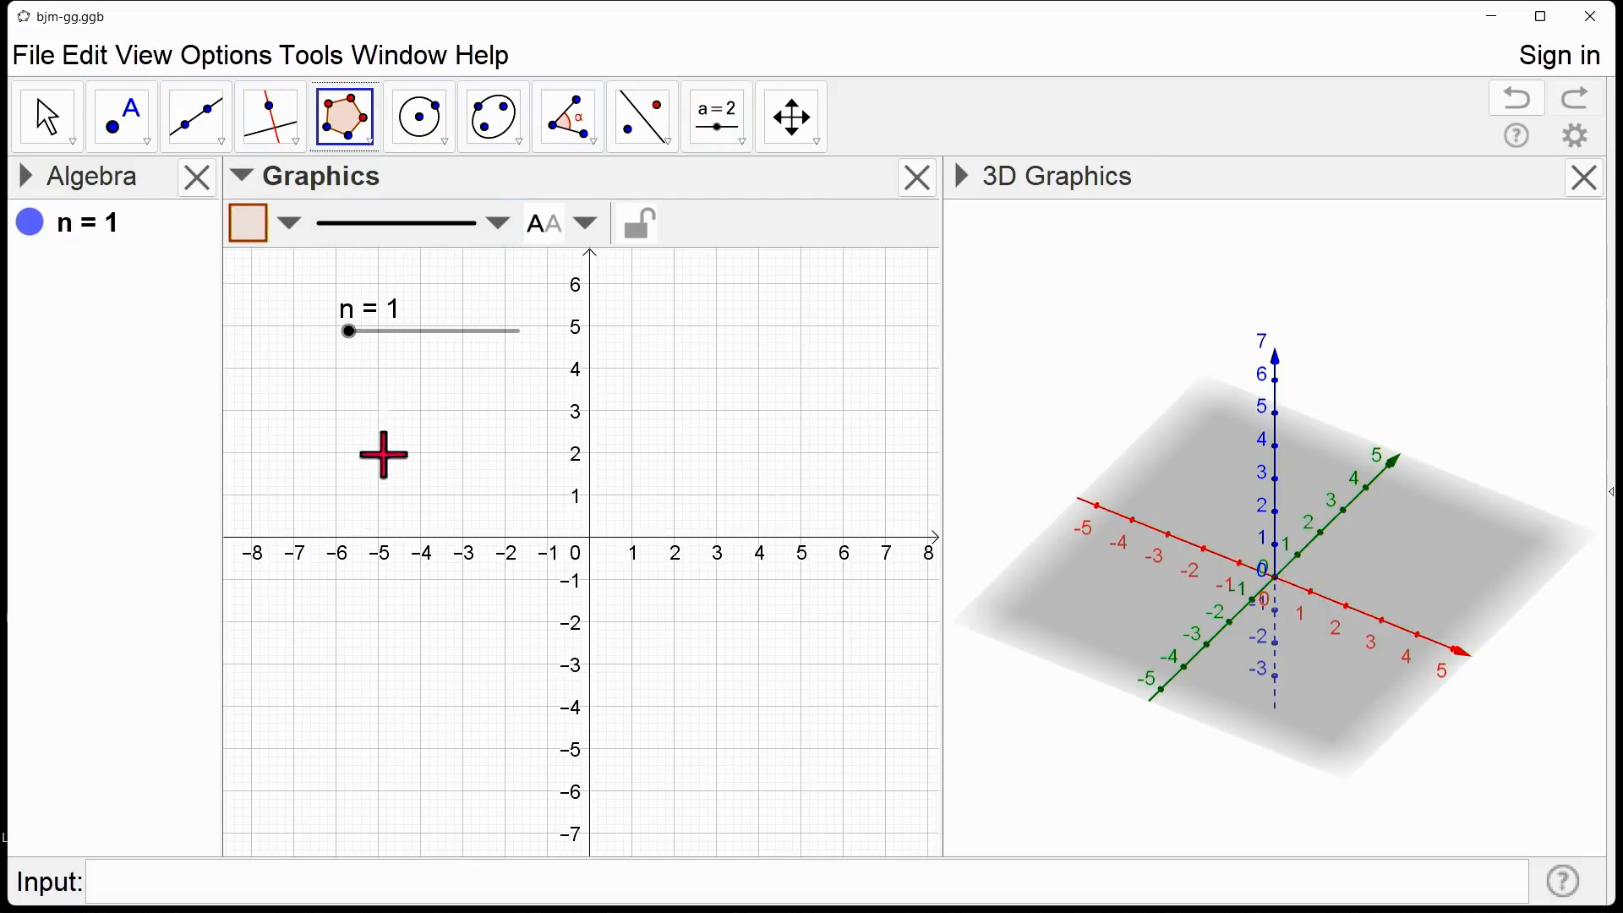
left_click(398, 584)
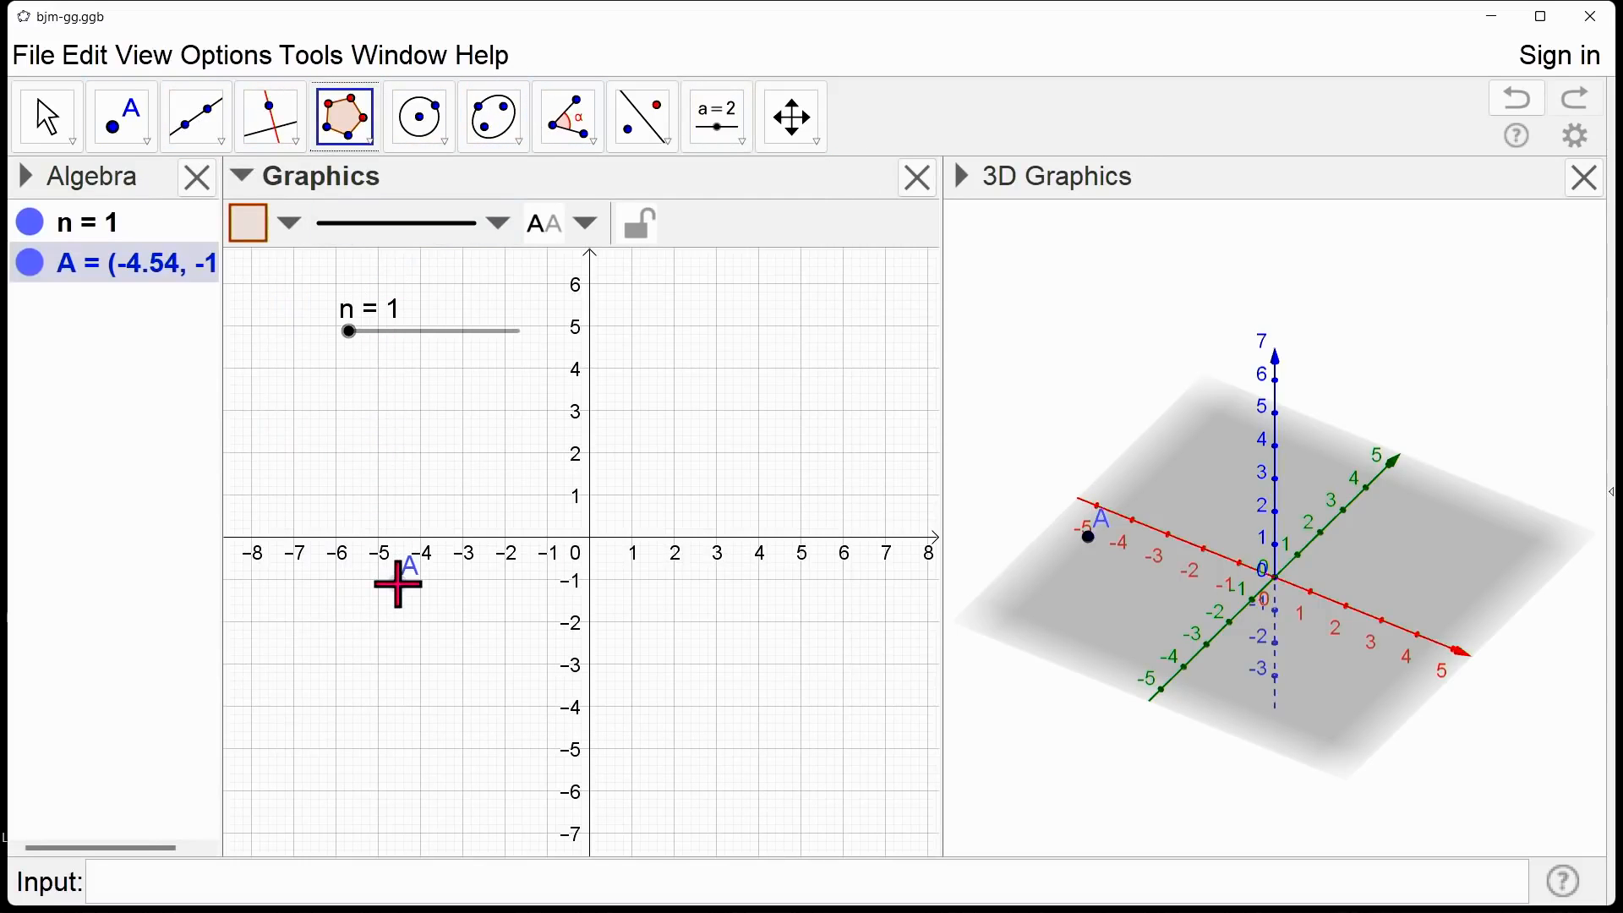
left_click(399, 660)
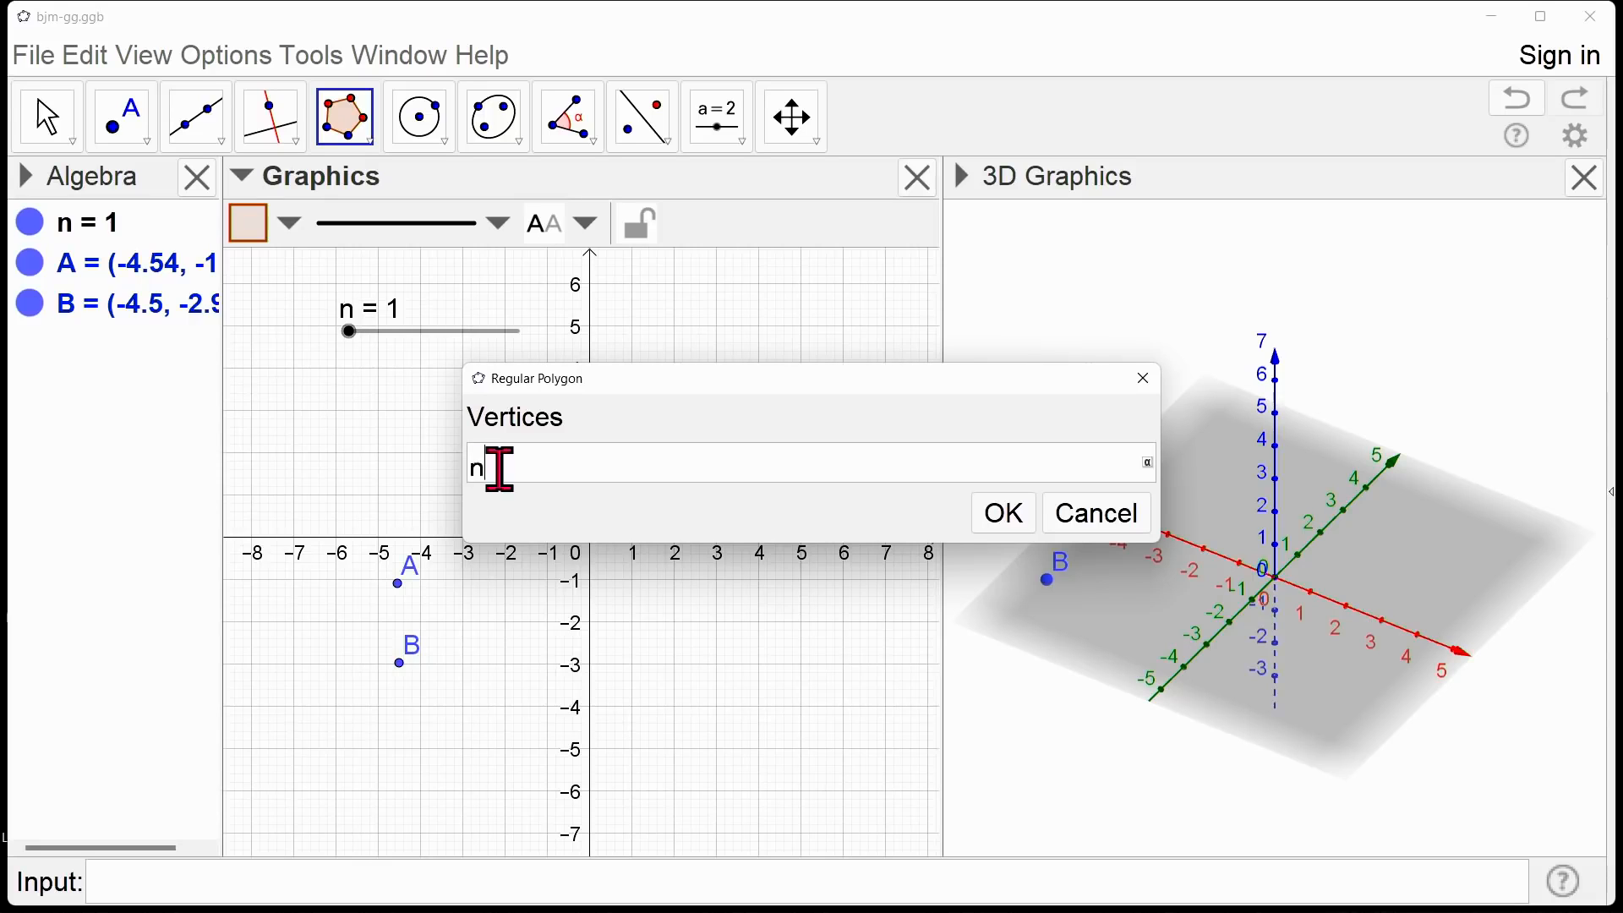
left_click(1013, 515)
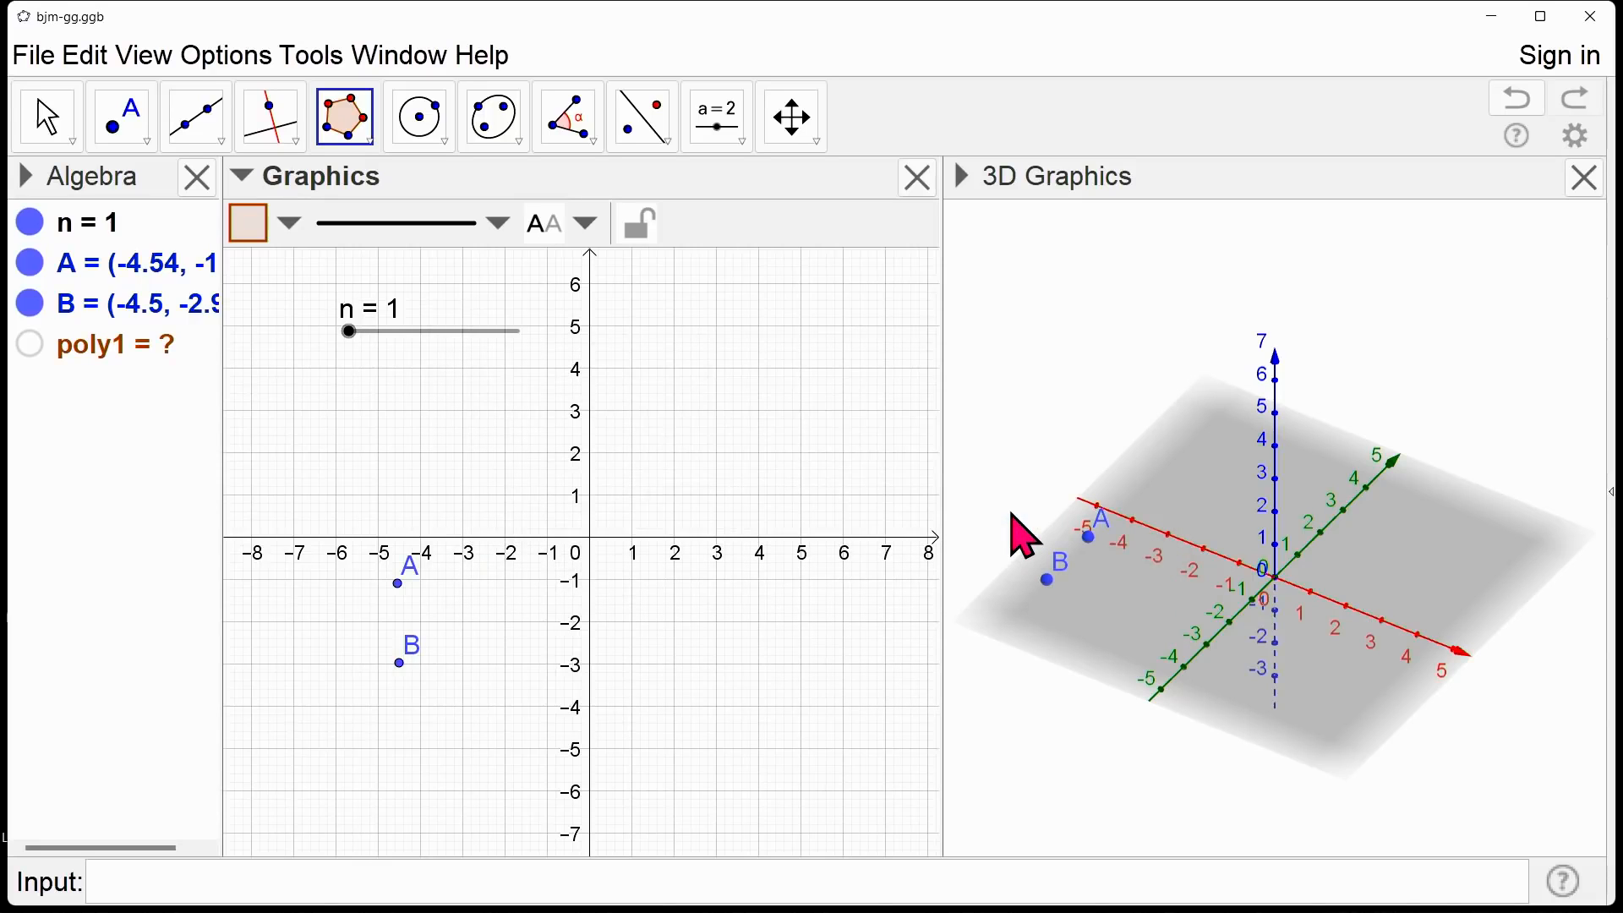
Step: Raise slider n to 3 and then to 8 to vary the polygon's number of sides
left_click(349, 333)
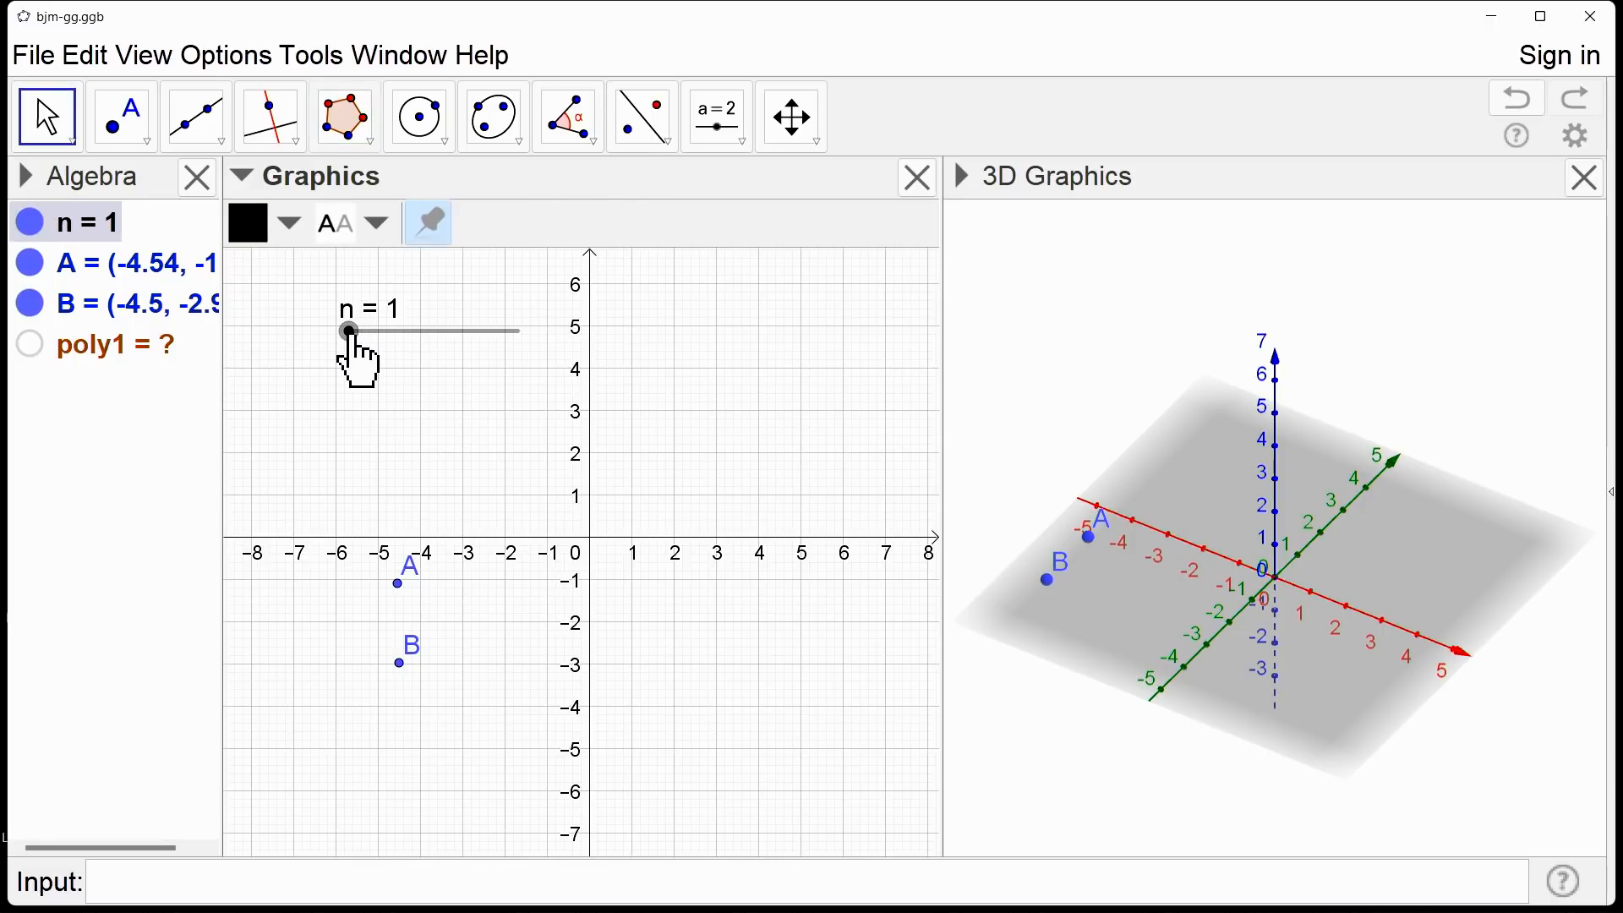
left_click_drag(355, 339, 374, 385)
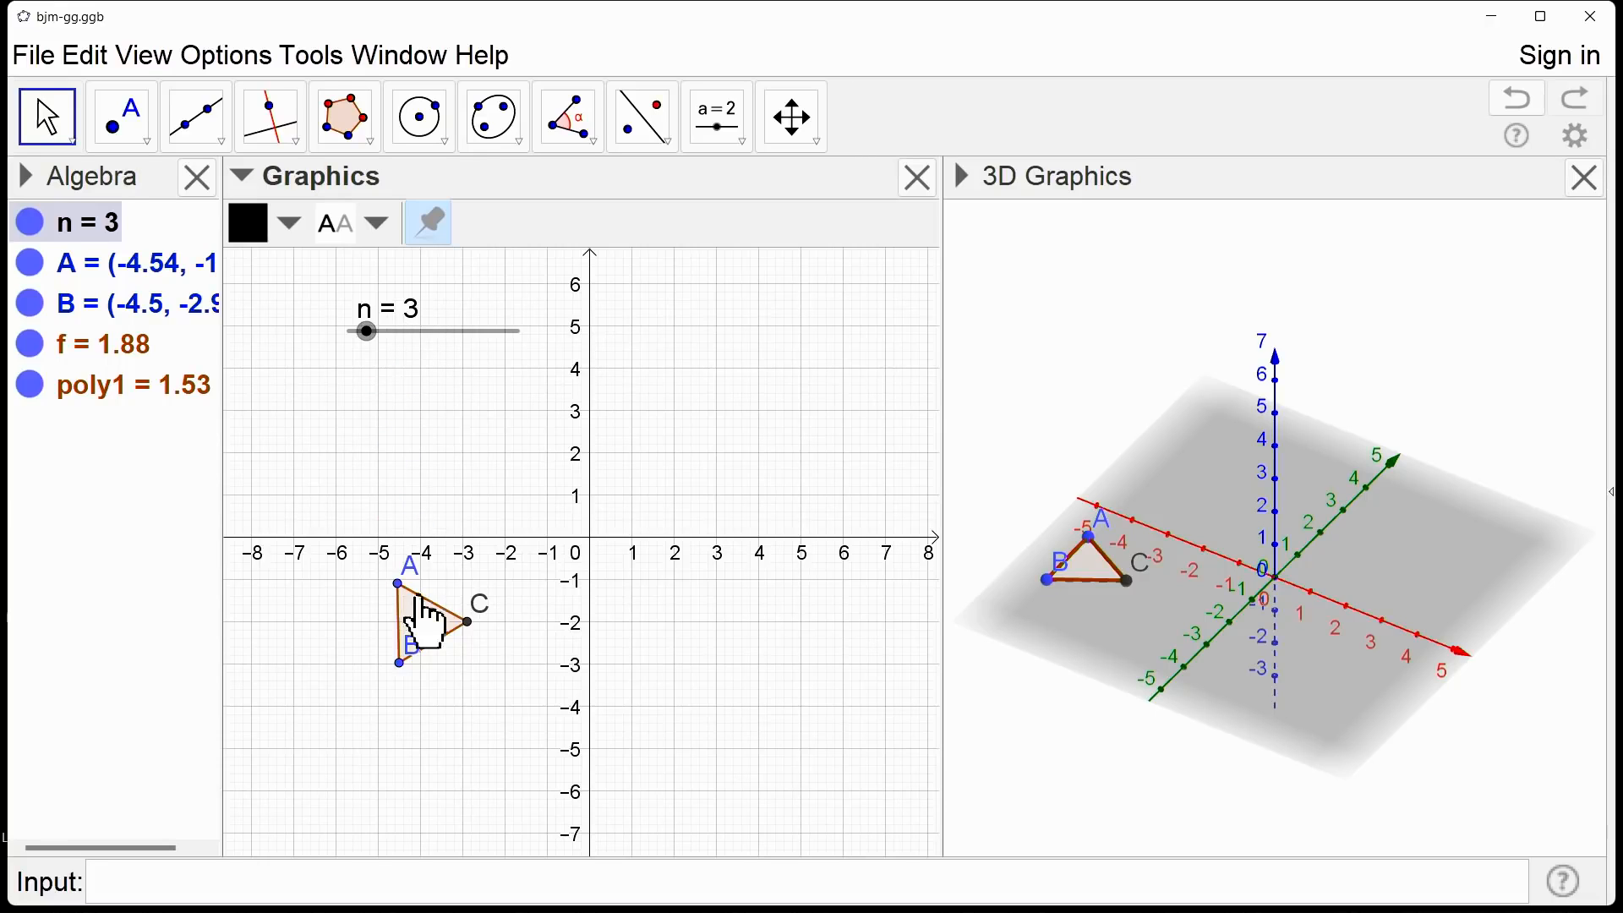
left_click_drag(373, 336, 412, 344)
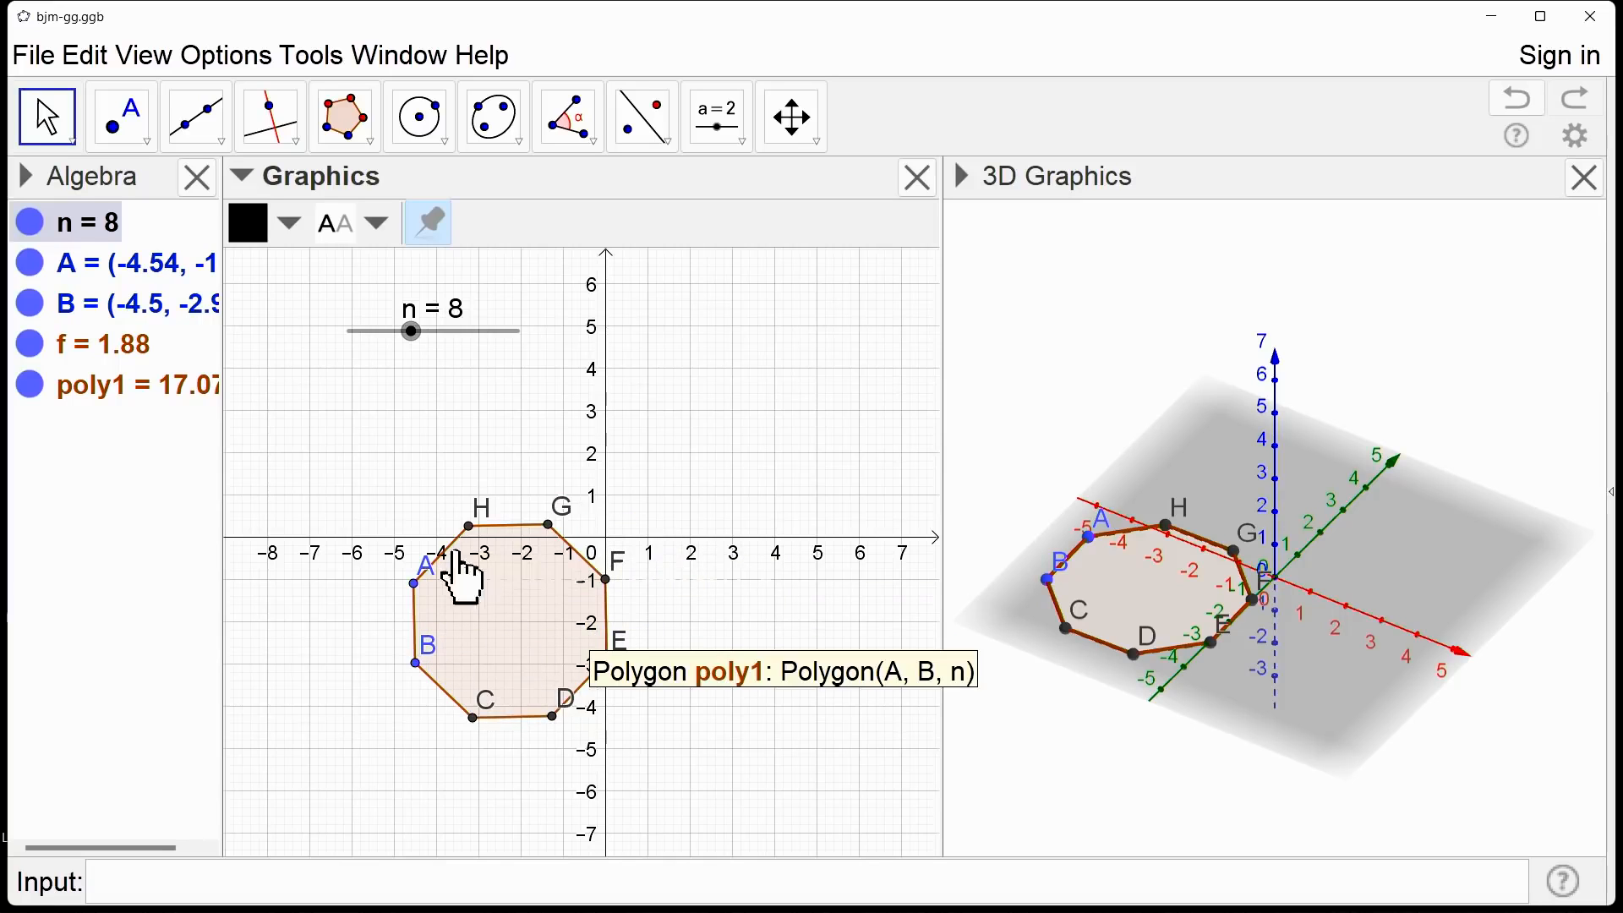
left_click_drag(1166, 691, 1184, 770)
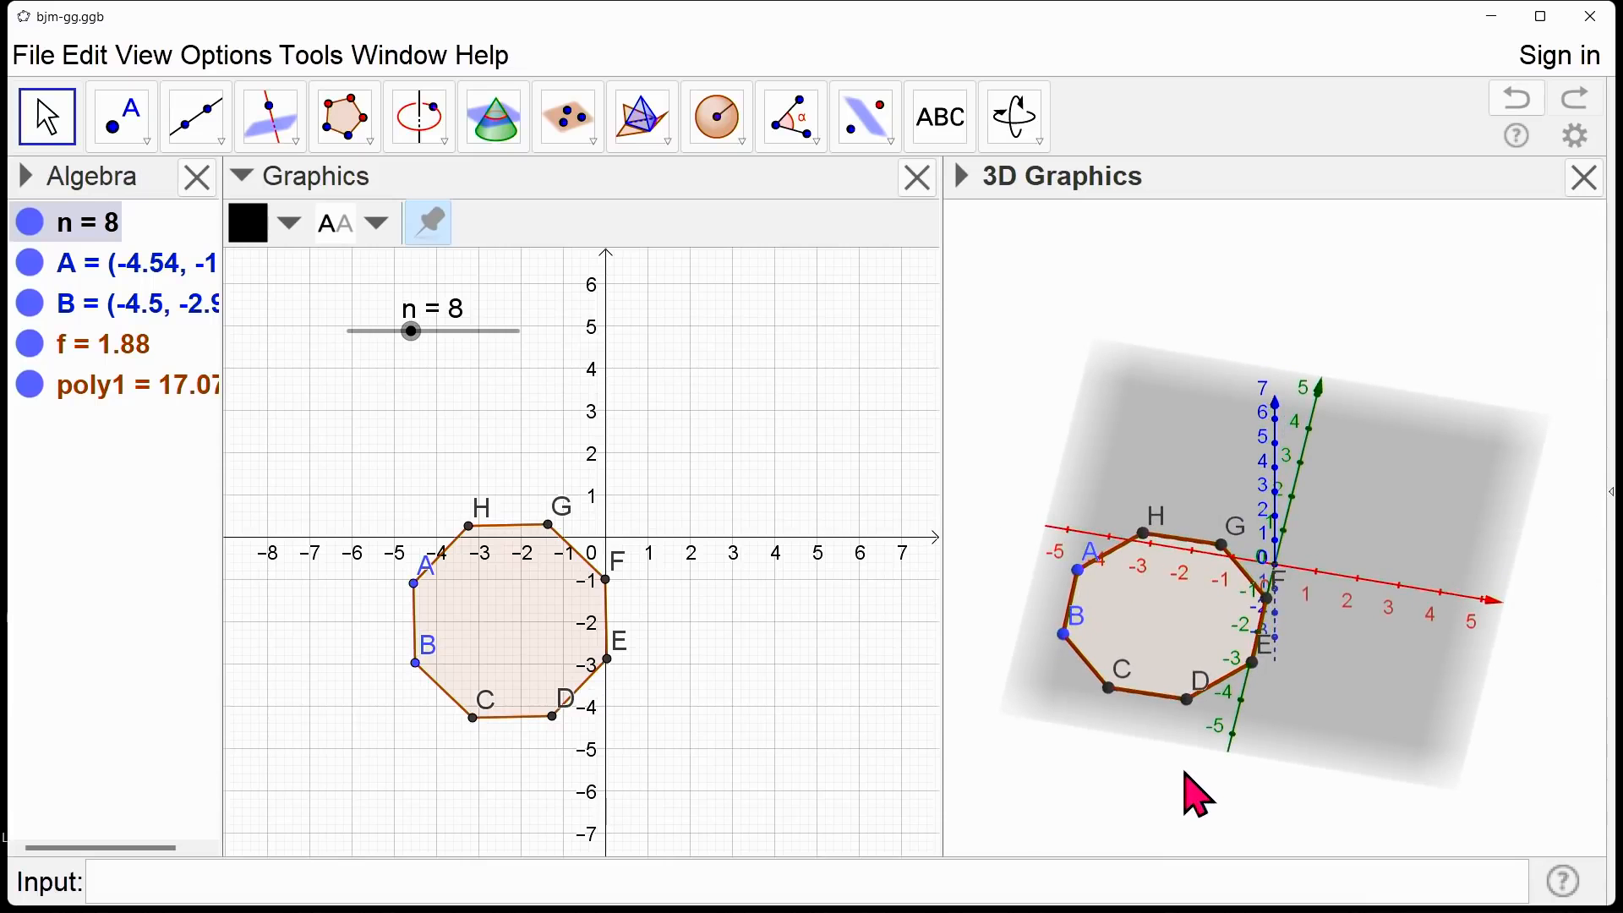
Step: Animate slider n, pause the animation, and set n to 5 to make the polygon a pentagon
right_click(419, 336)
left_click(489, 482)
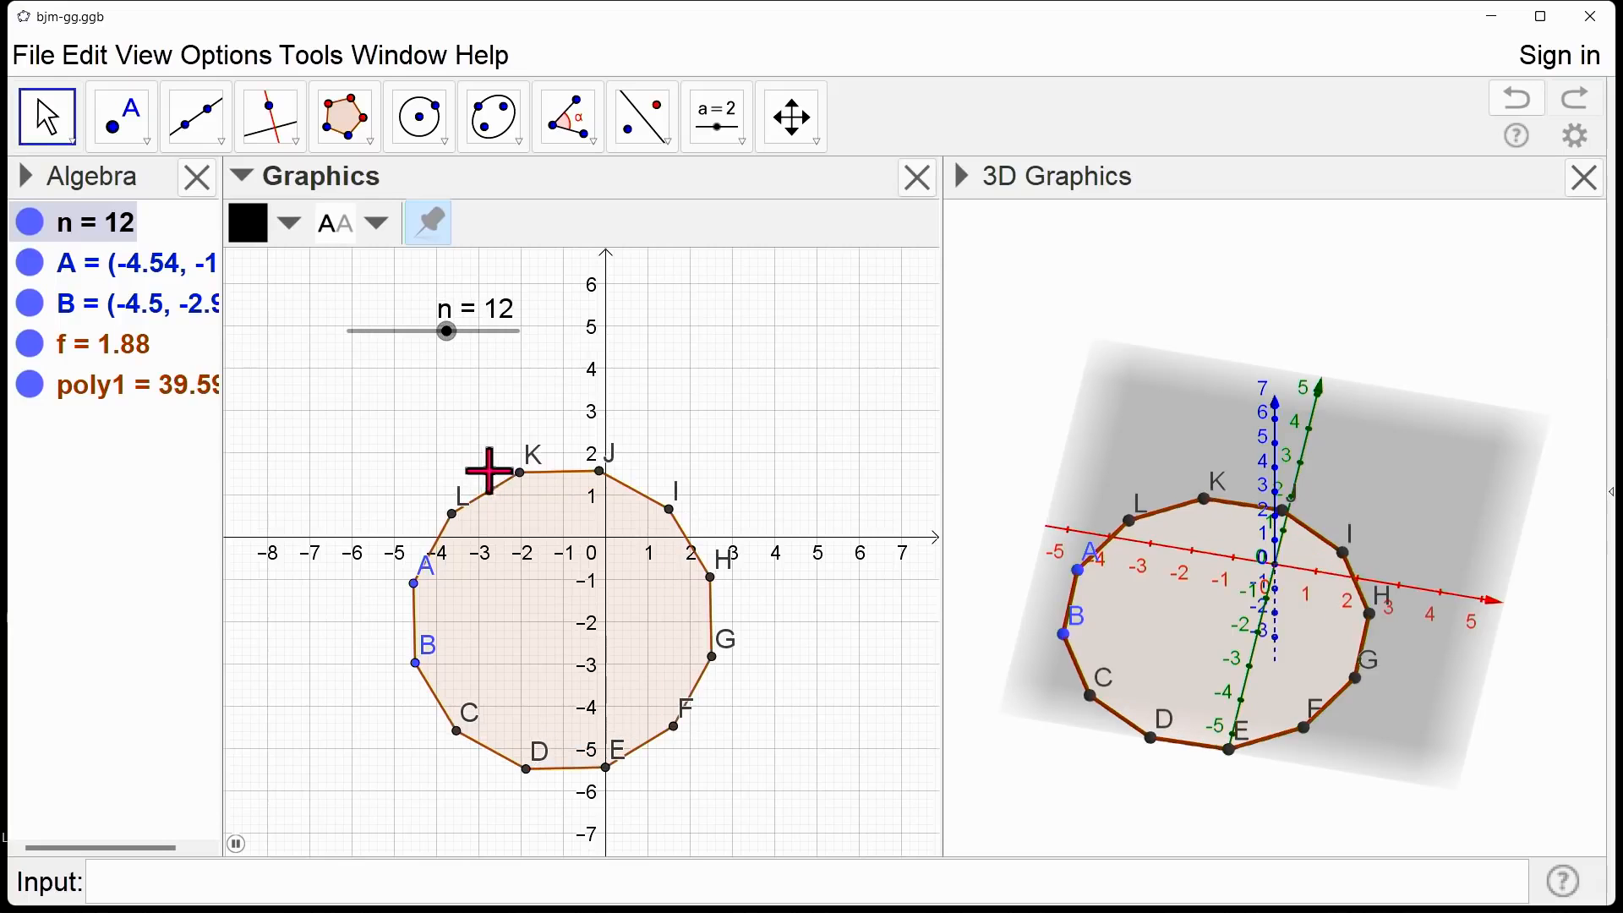
left_click(236, 843)
left_click_drag(500, 343, 382, 378)
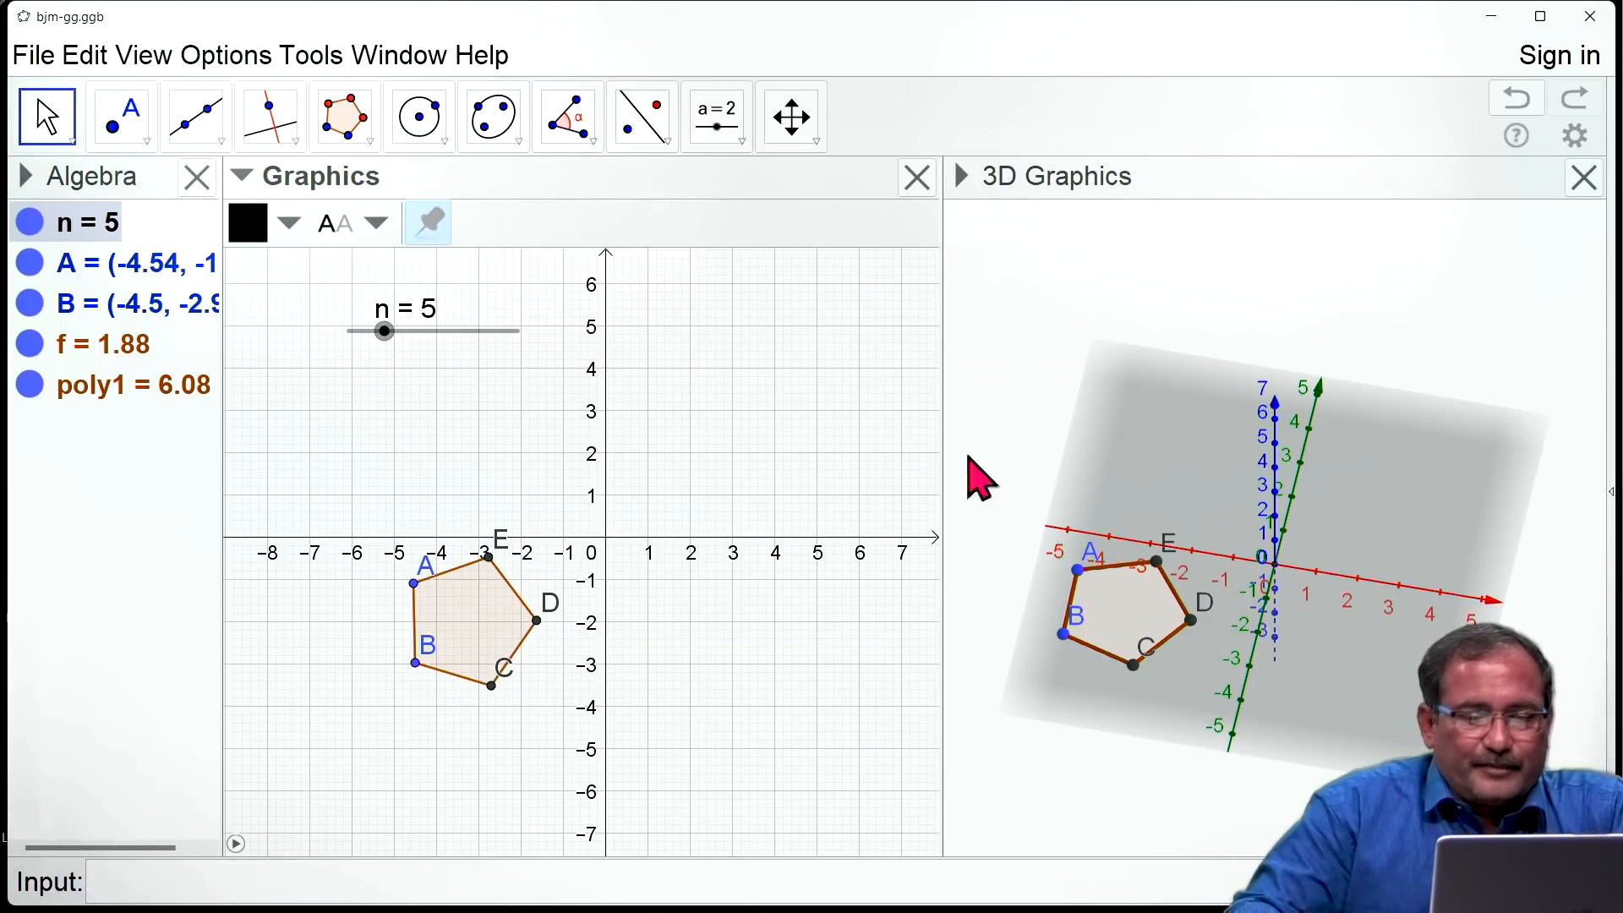
Step: Extrude the pentagon ABCDE to a prism with altitude 2 in the 3D view
left_click(1033, 280)
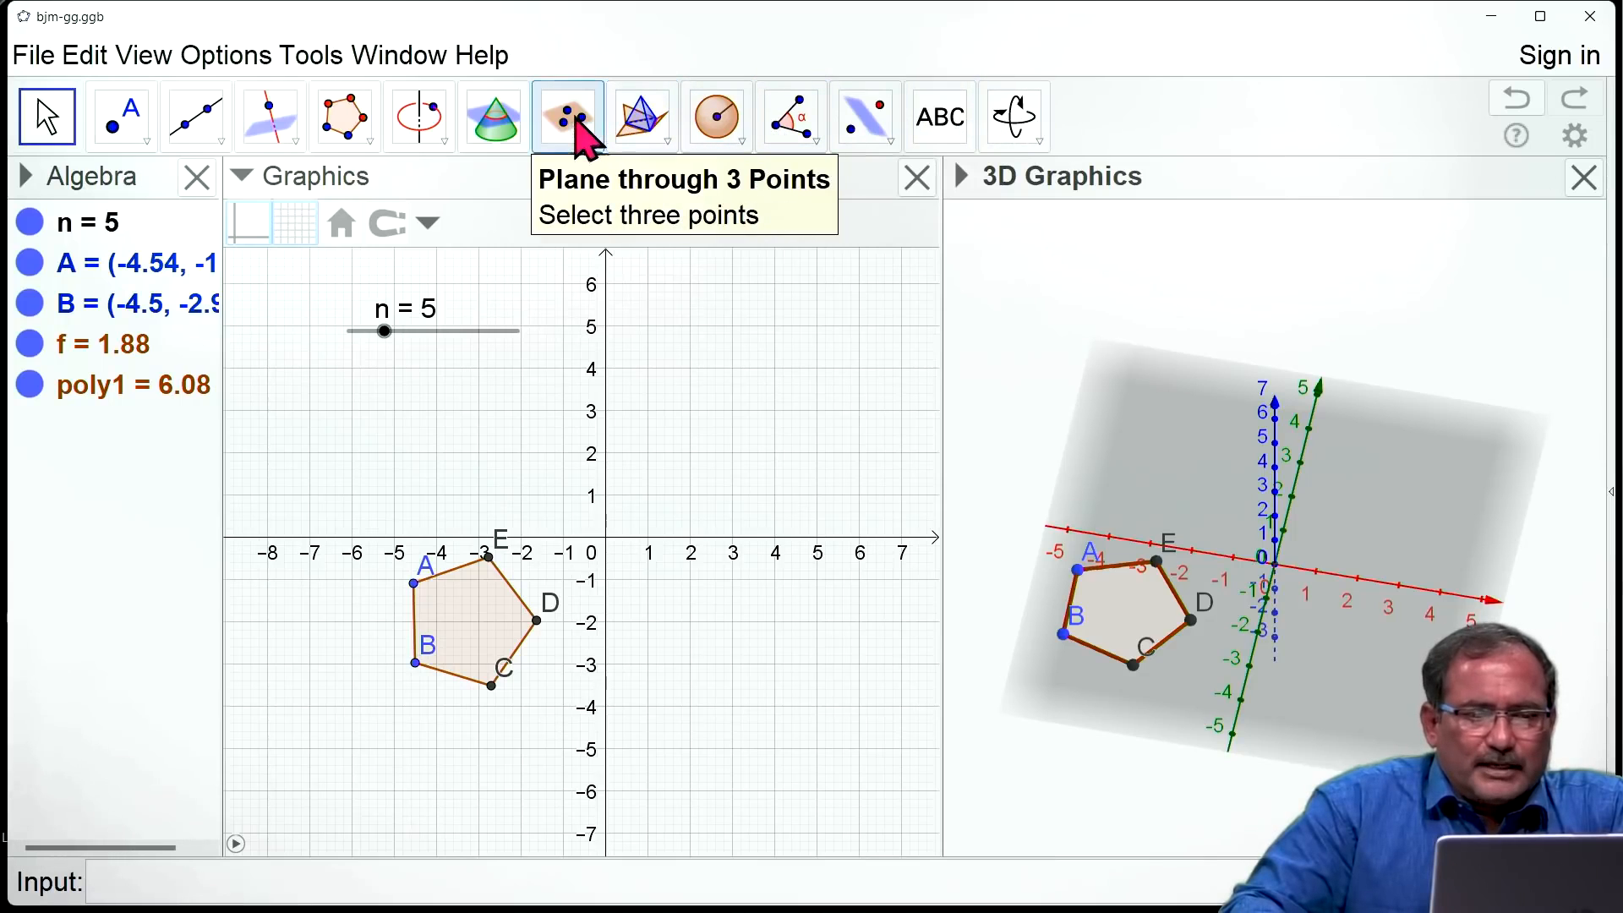
left_click(667, 146)
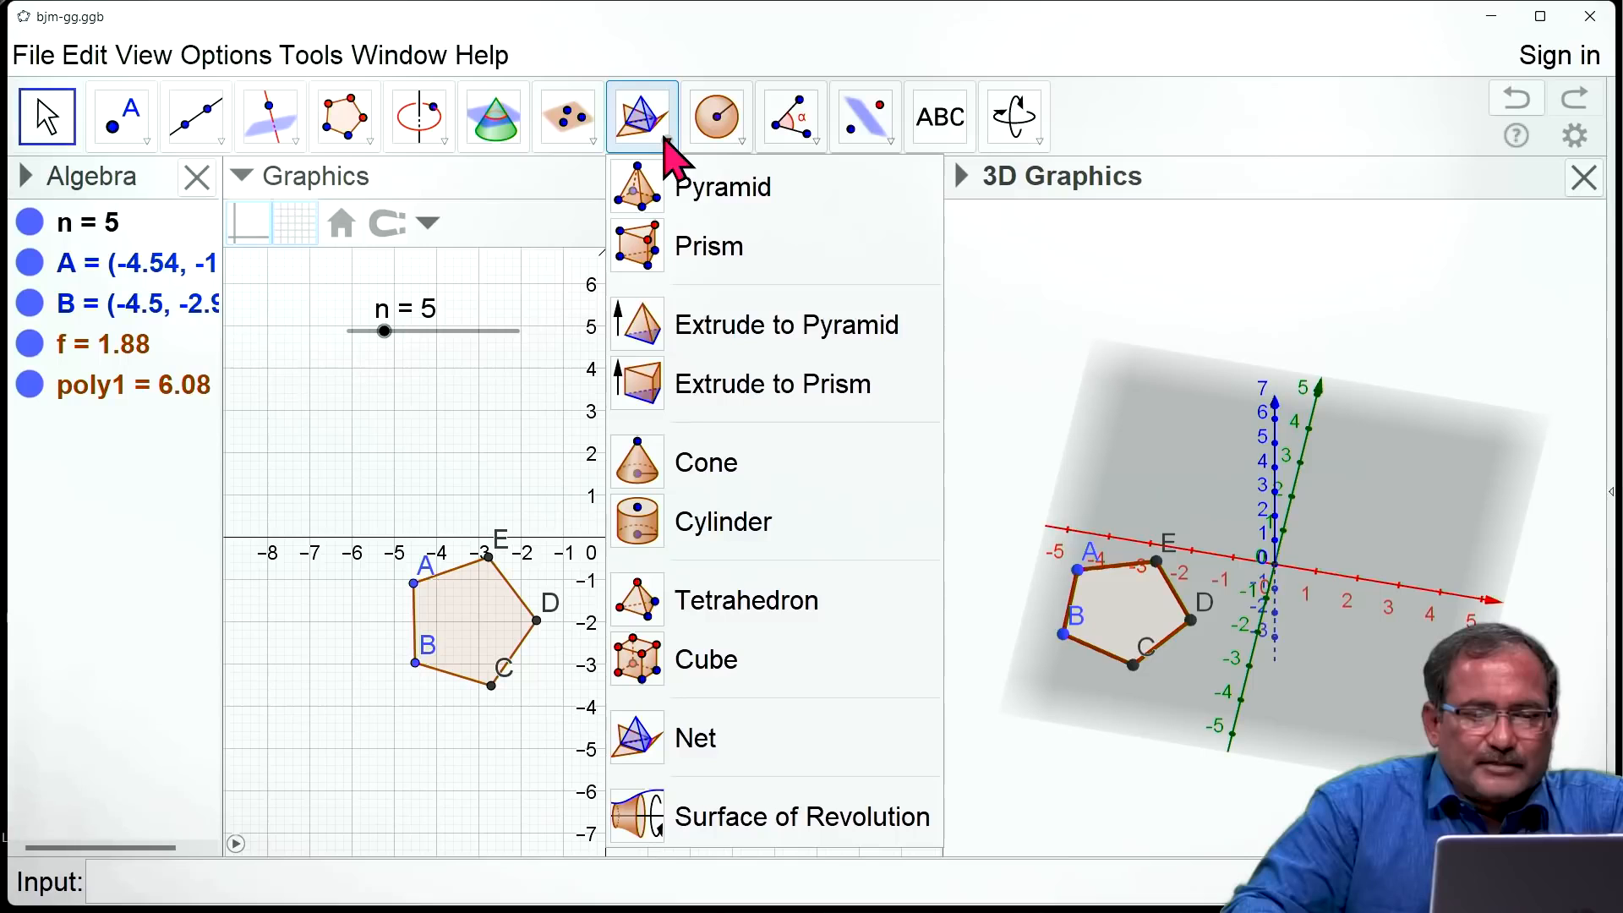
left_click(695, 390)
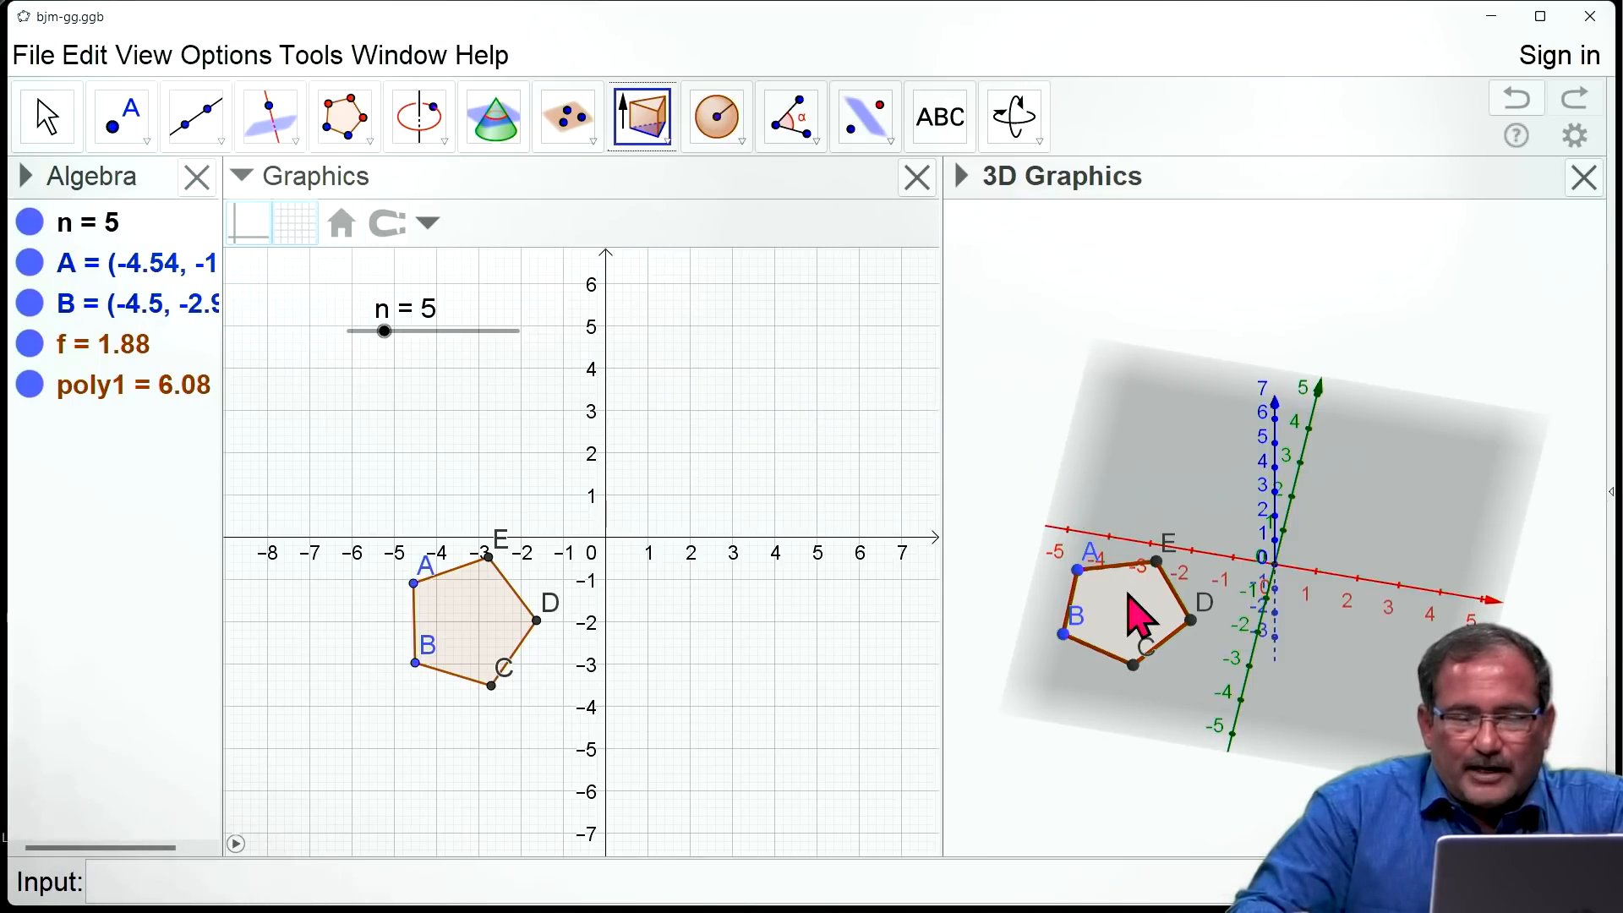
left_click(1138, 618)
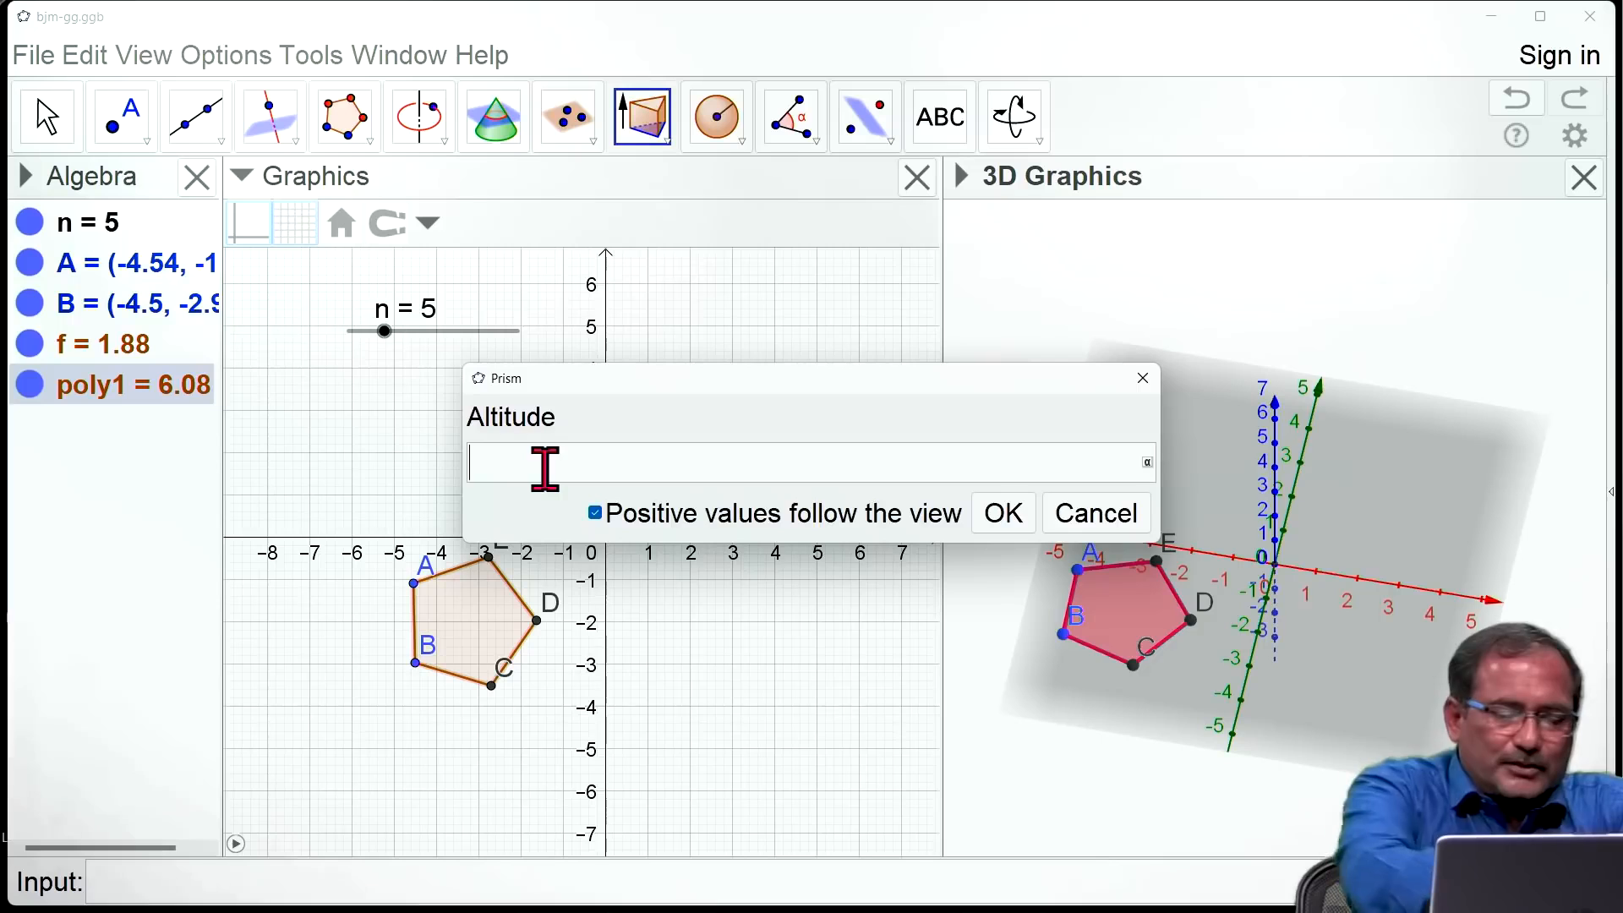
type("2")
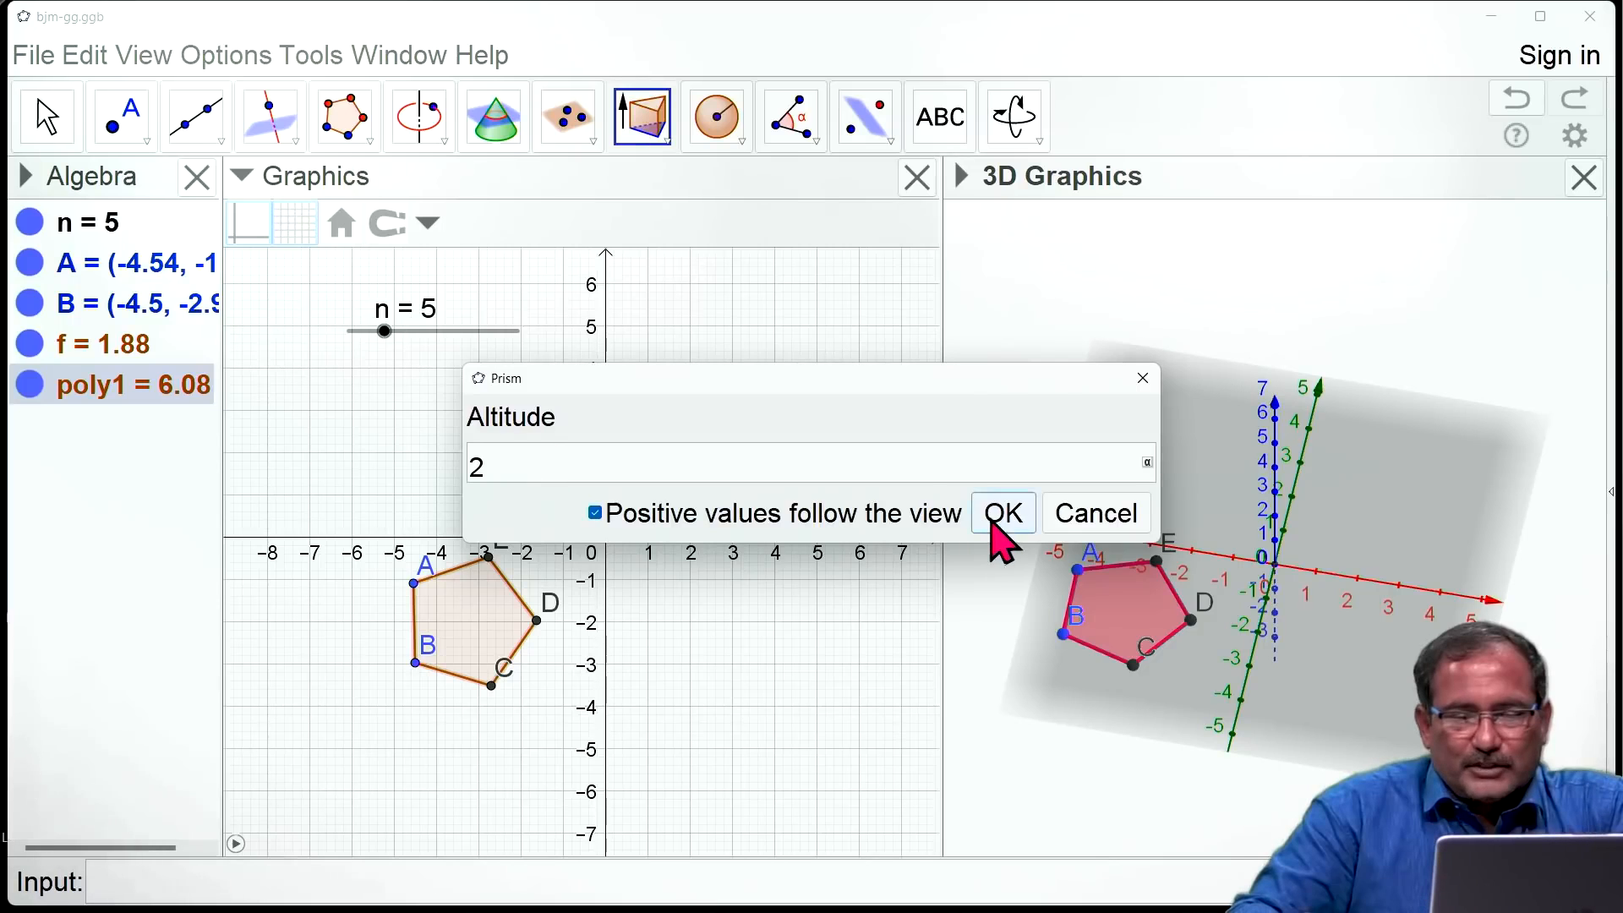
left_click(1003, 520)
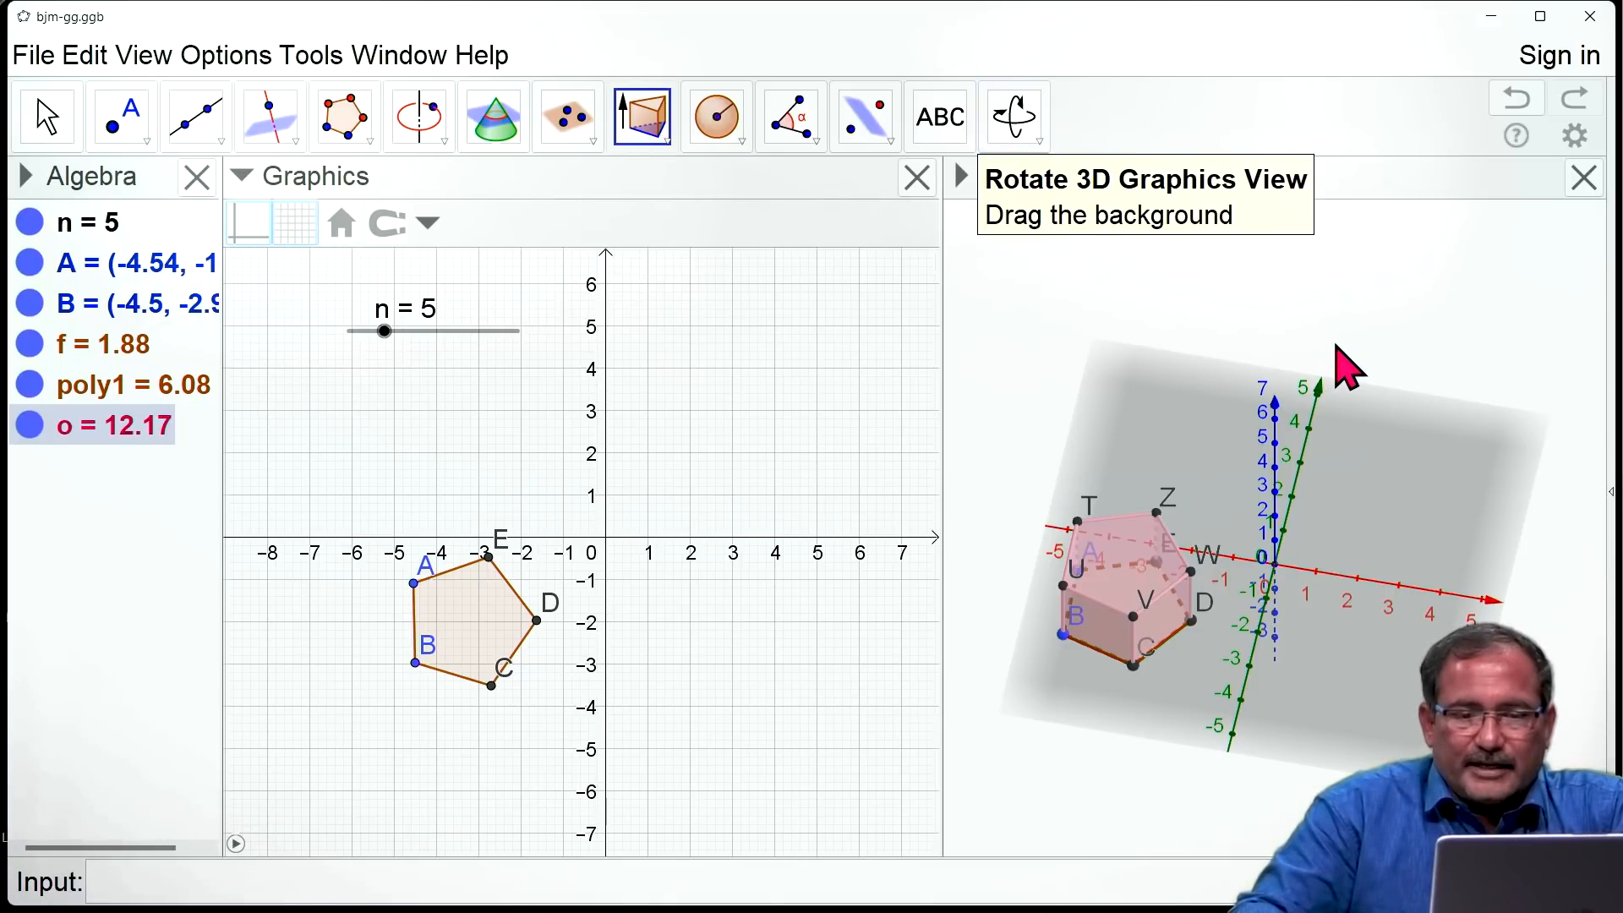
Step: Rotate the 3D view around the prism, and vary its number of sides by setting slider n to 12 and then 11
left_click(1017, 119)
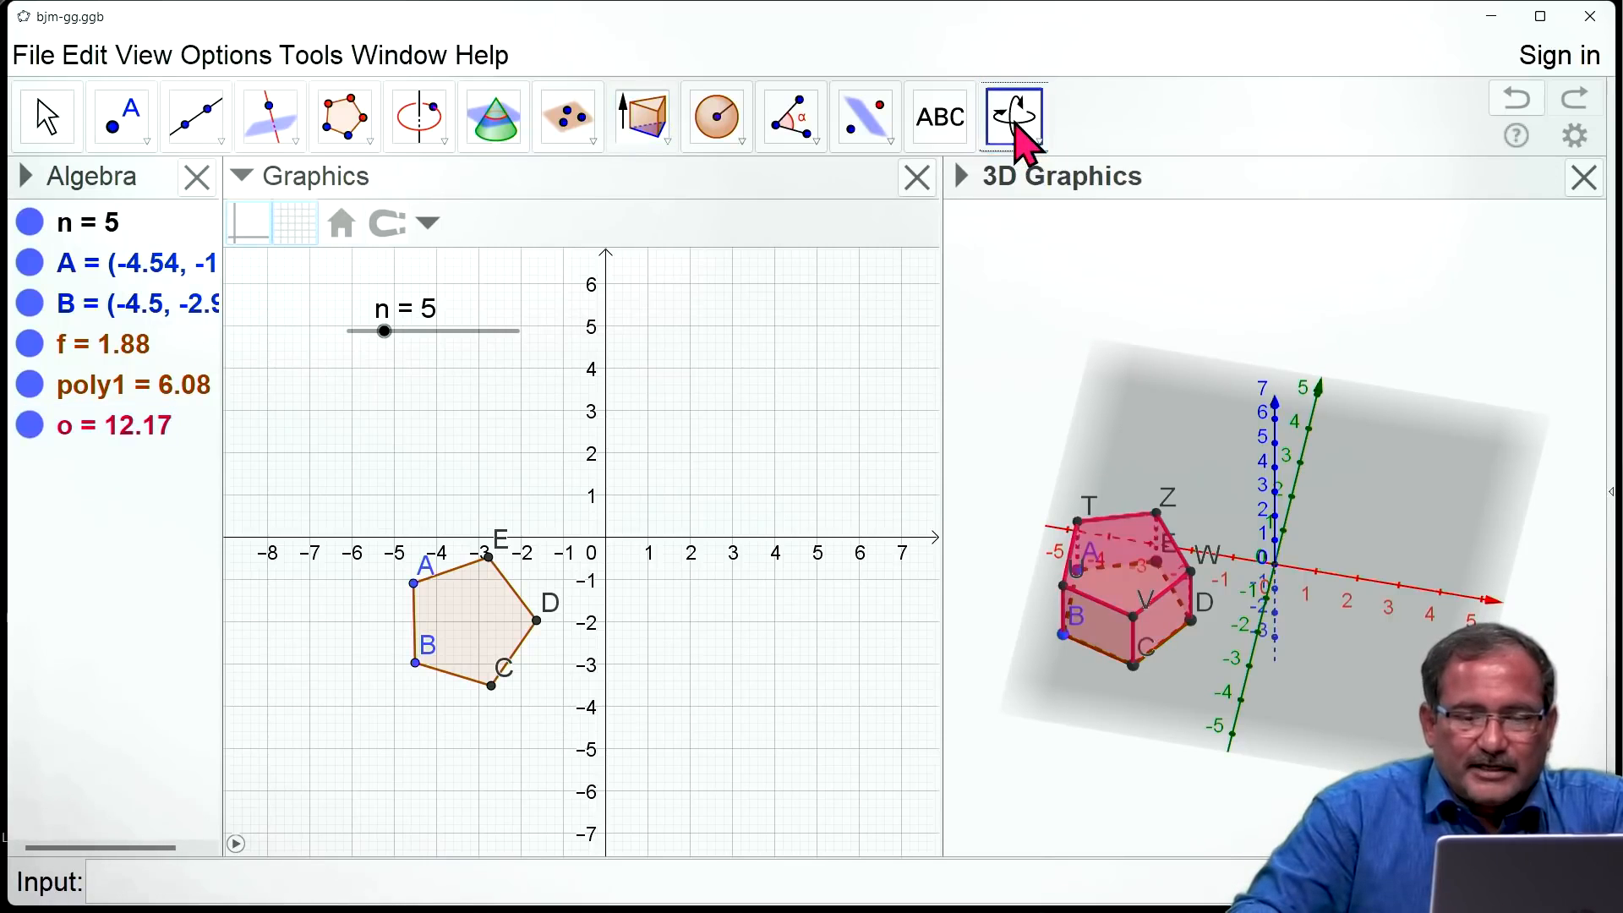
left_click_drag(1011, 331, 1099, 314)
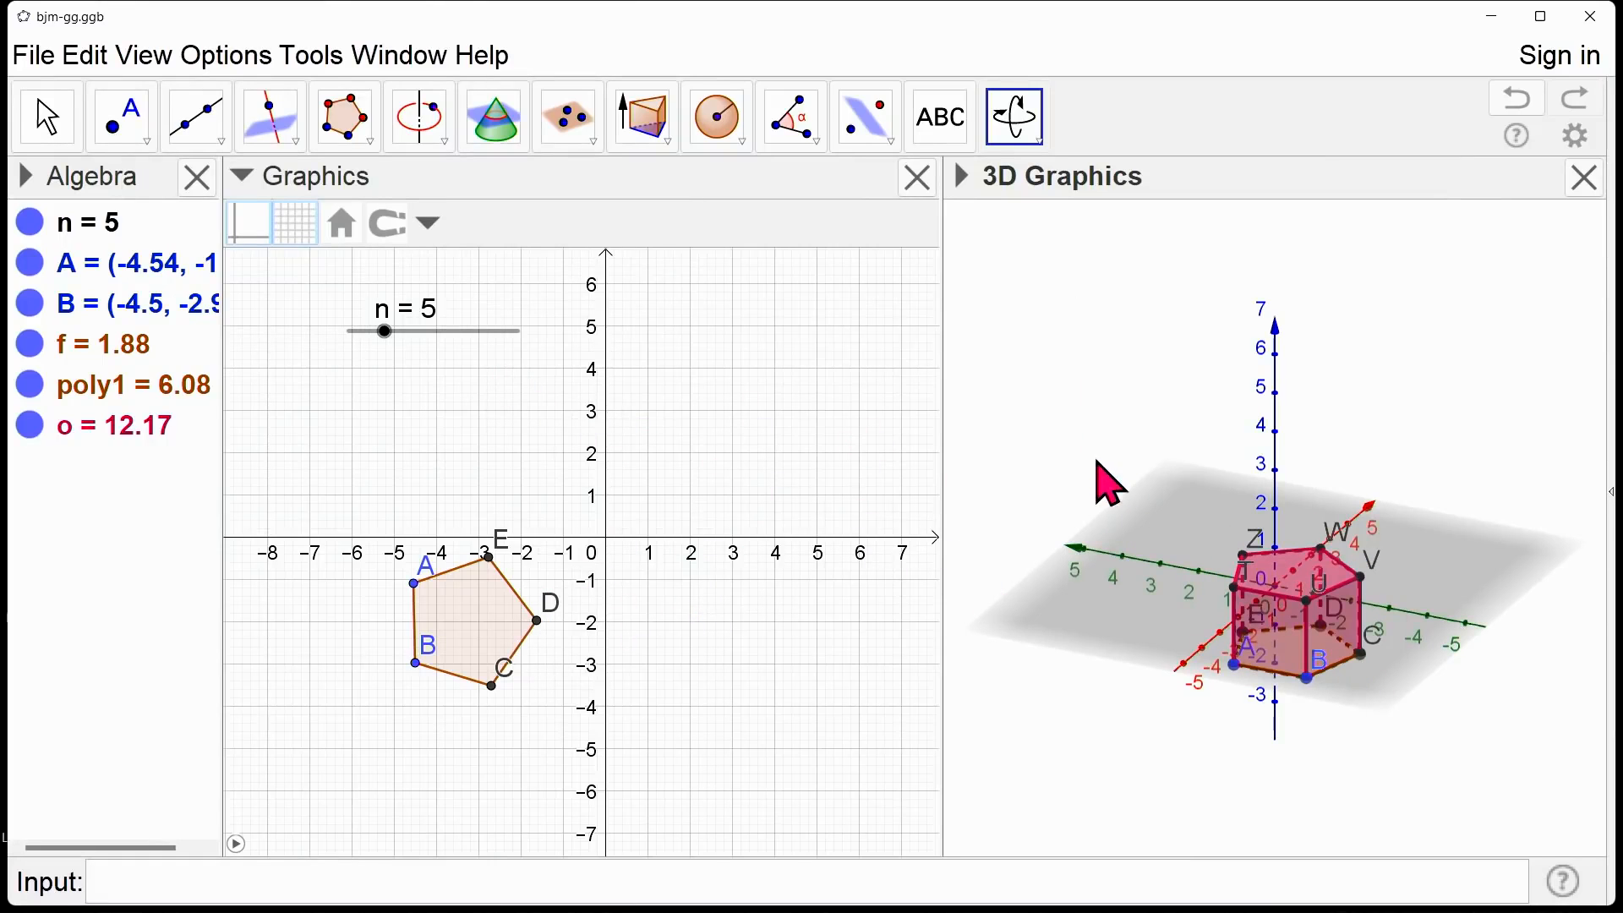
left_click_drag(386, 333, 448, 333)
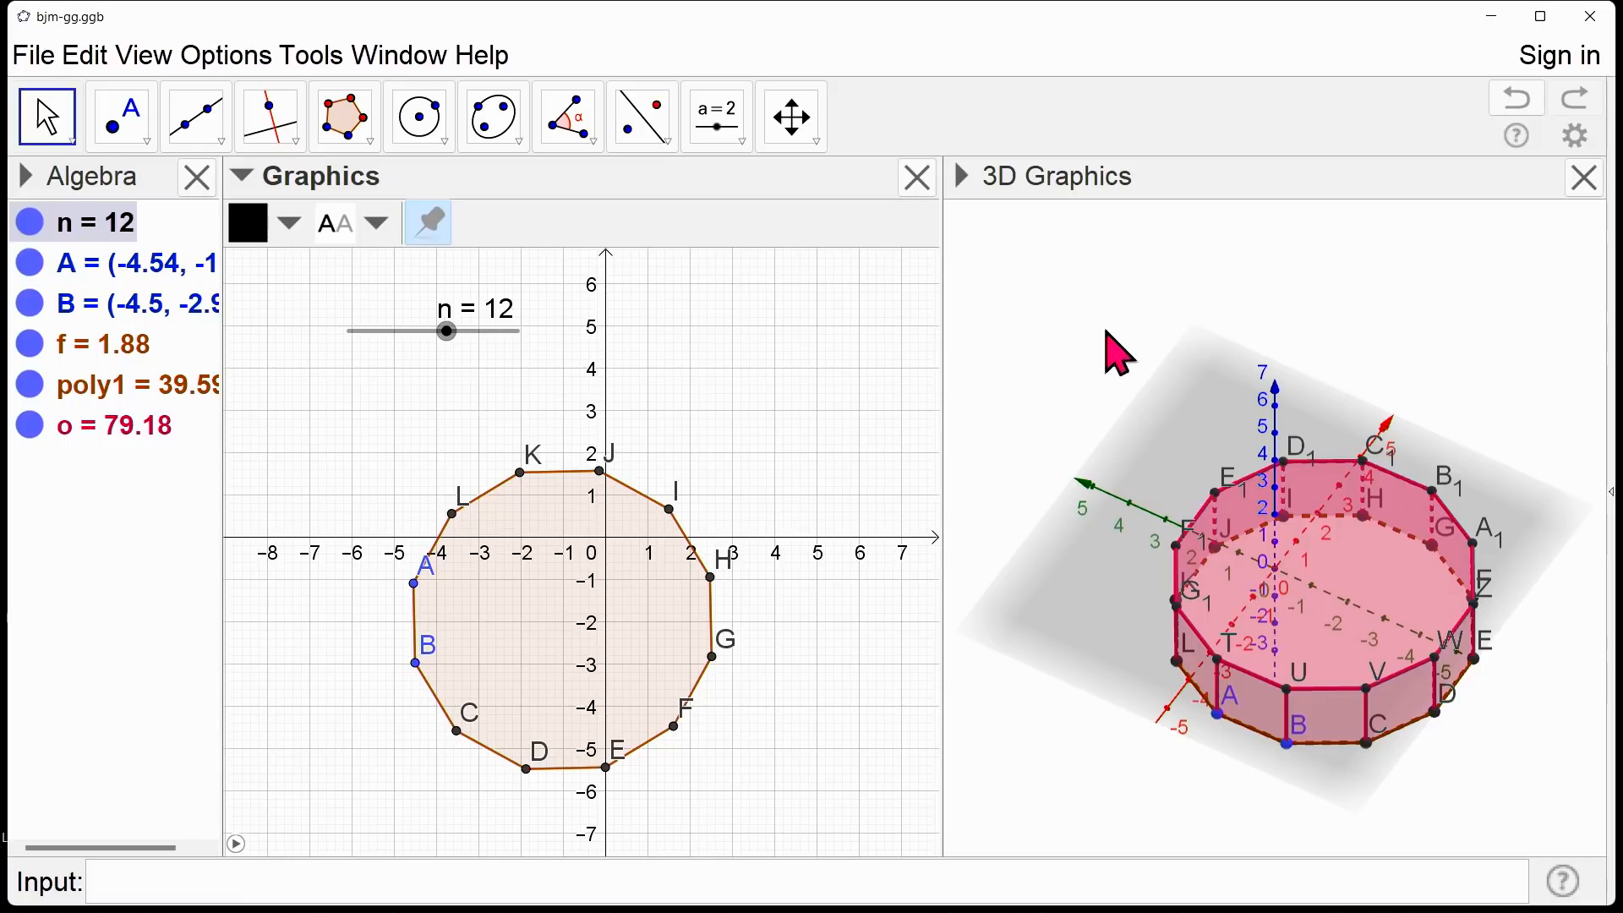
mouse_move(449, 332)
left_mouse_down()
mouse_move(406, 335)
mouse_move(437, 332)
left_mouse_up()
Step: Animate slider n and stop the animation, leaving n at 6 for a hexagonal prism
right_click(437, 333)
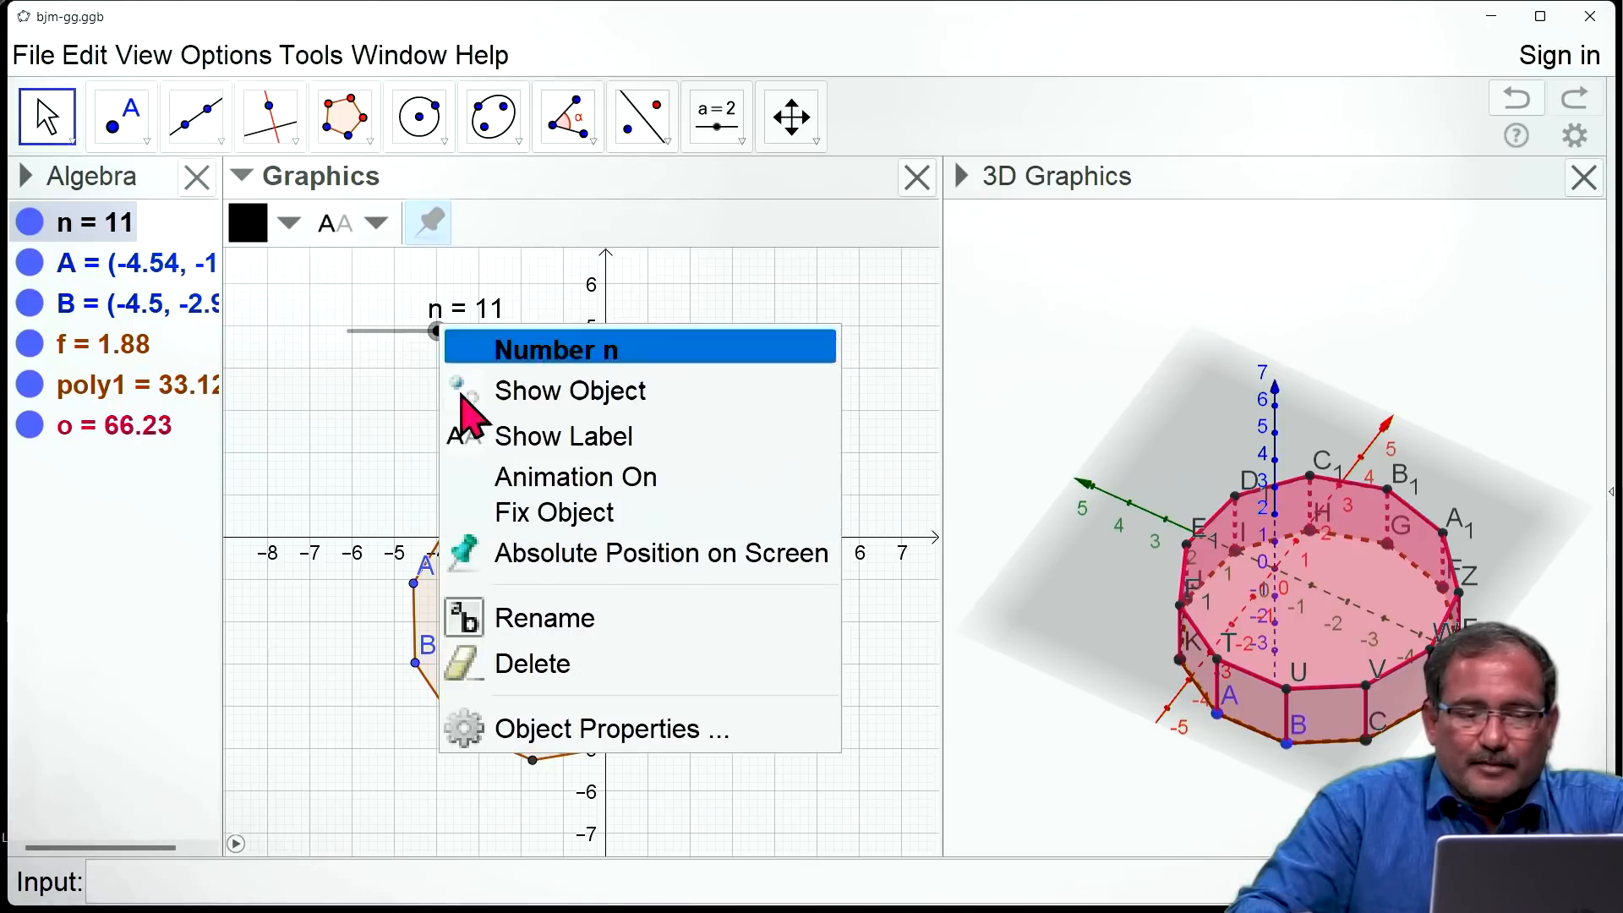
left_click(516, 478)
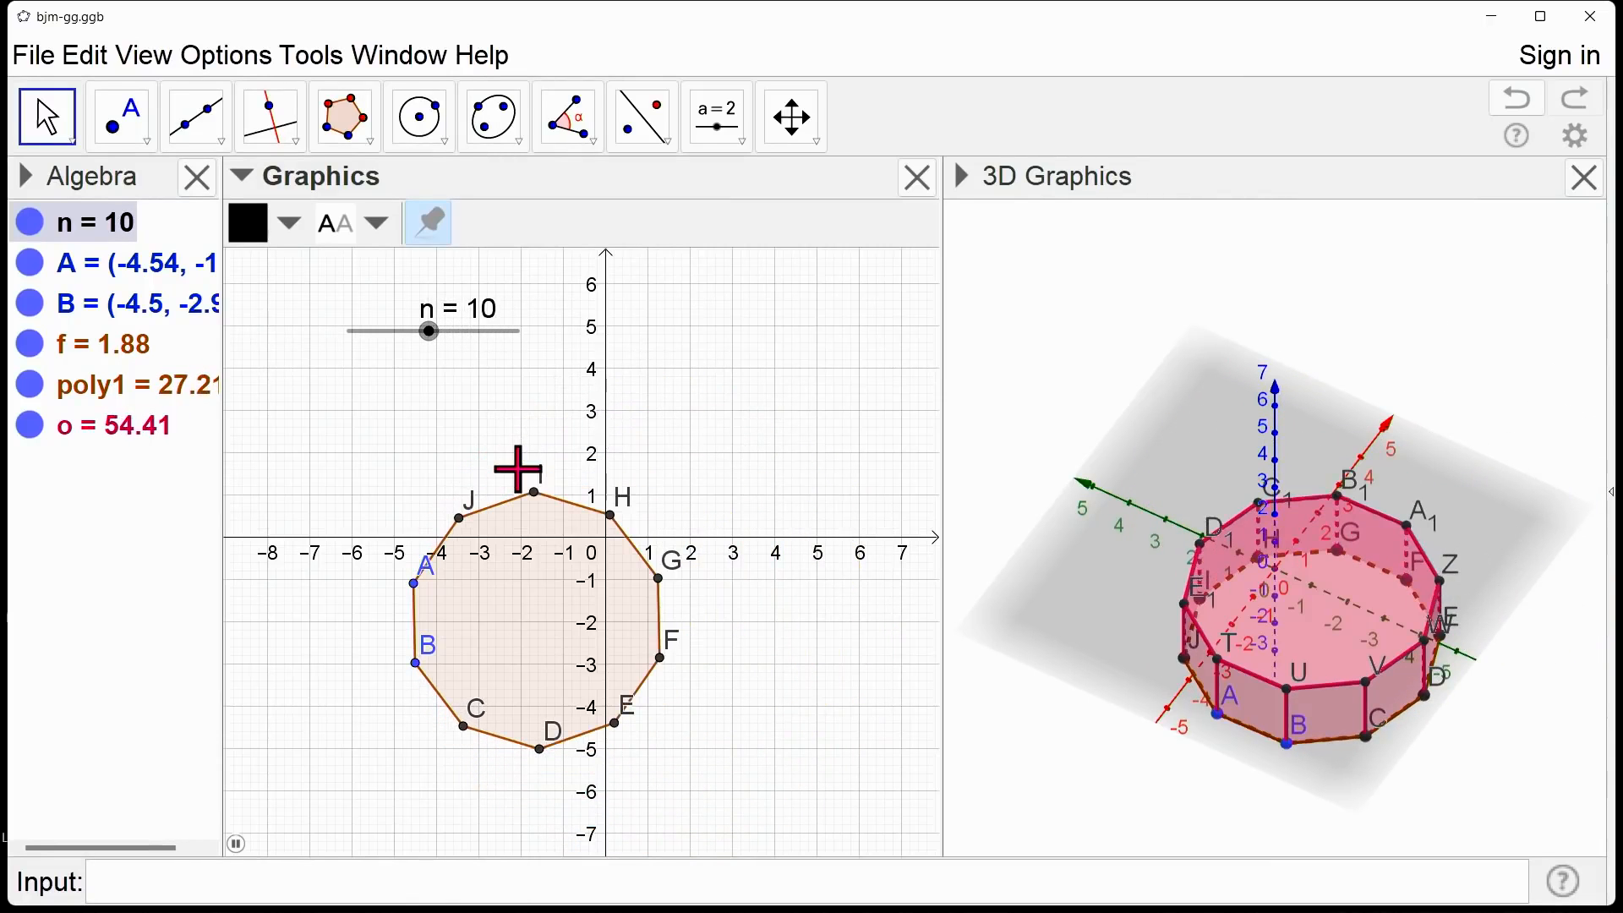
left_click(237, 843)
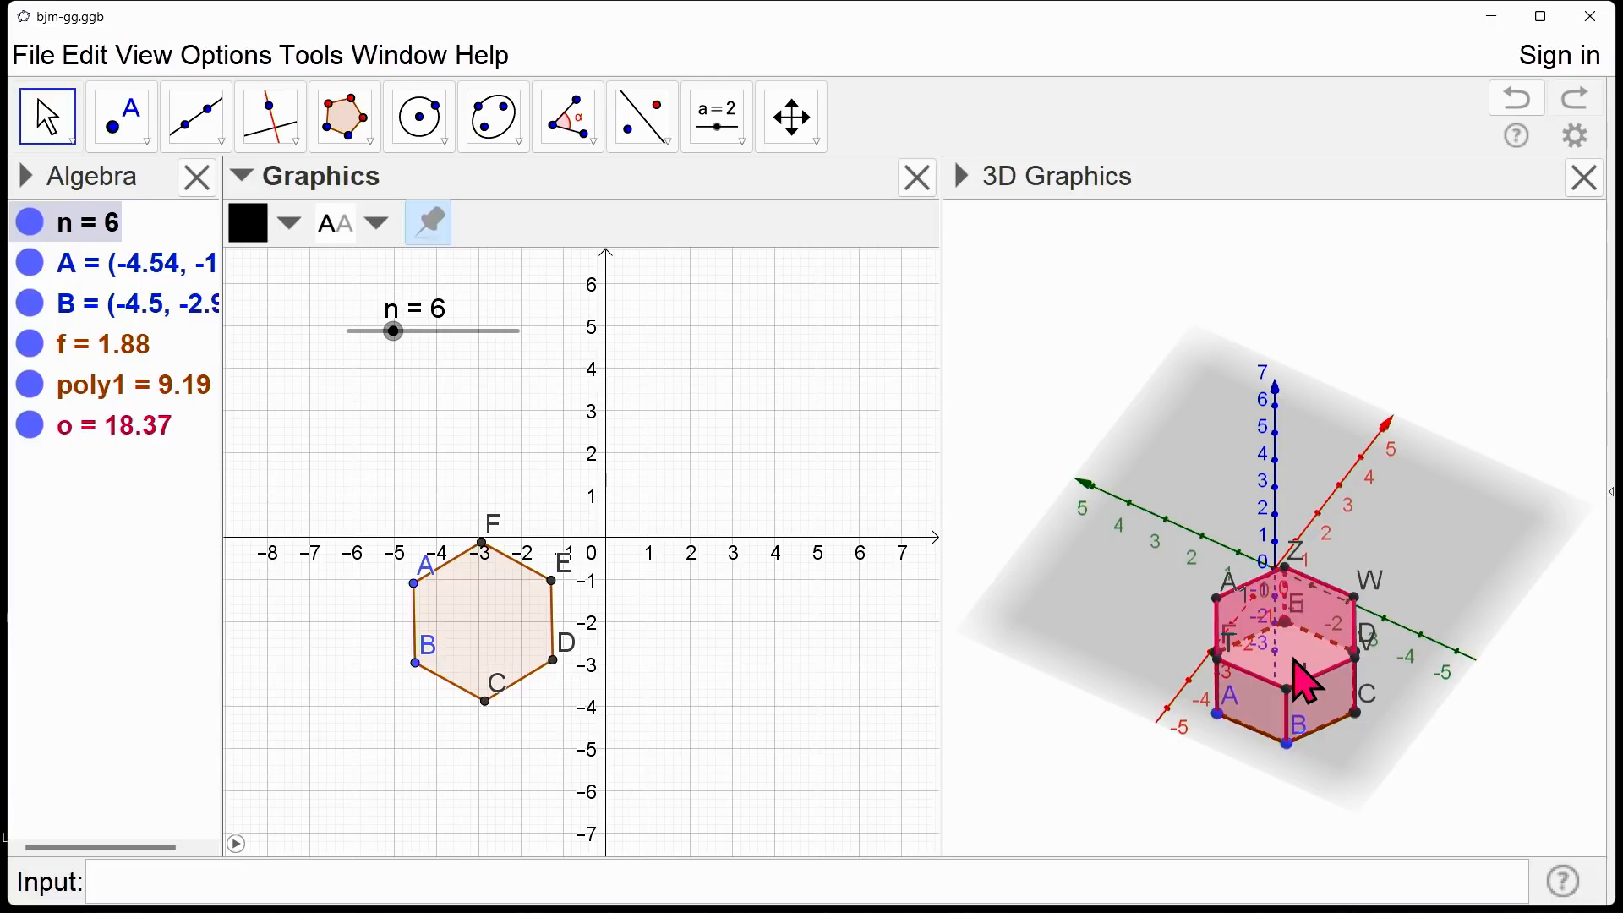
Step: Extrude the top face of the hexagonal prism to a pyramid with altitude 3 in the 3D view
left_click(1046, 285)
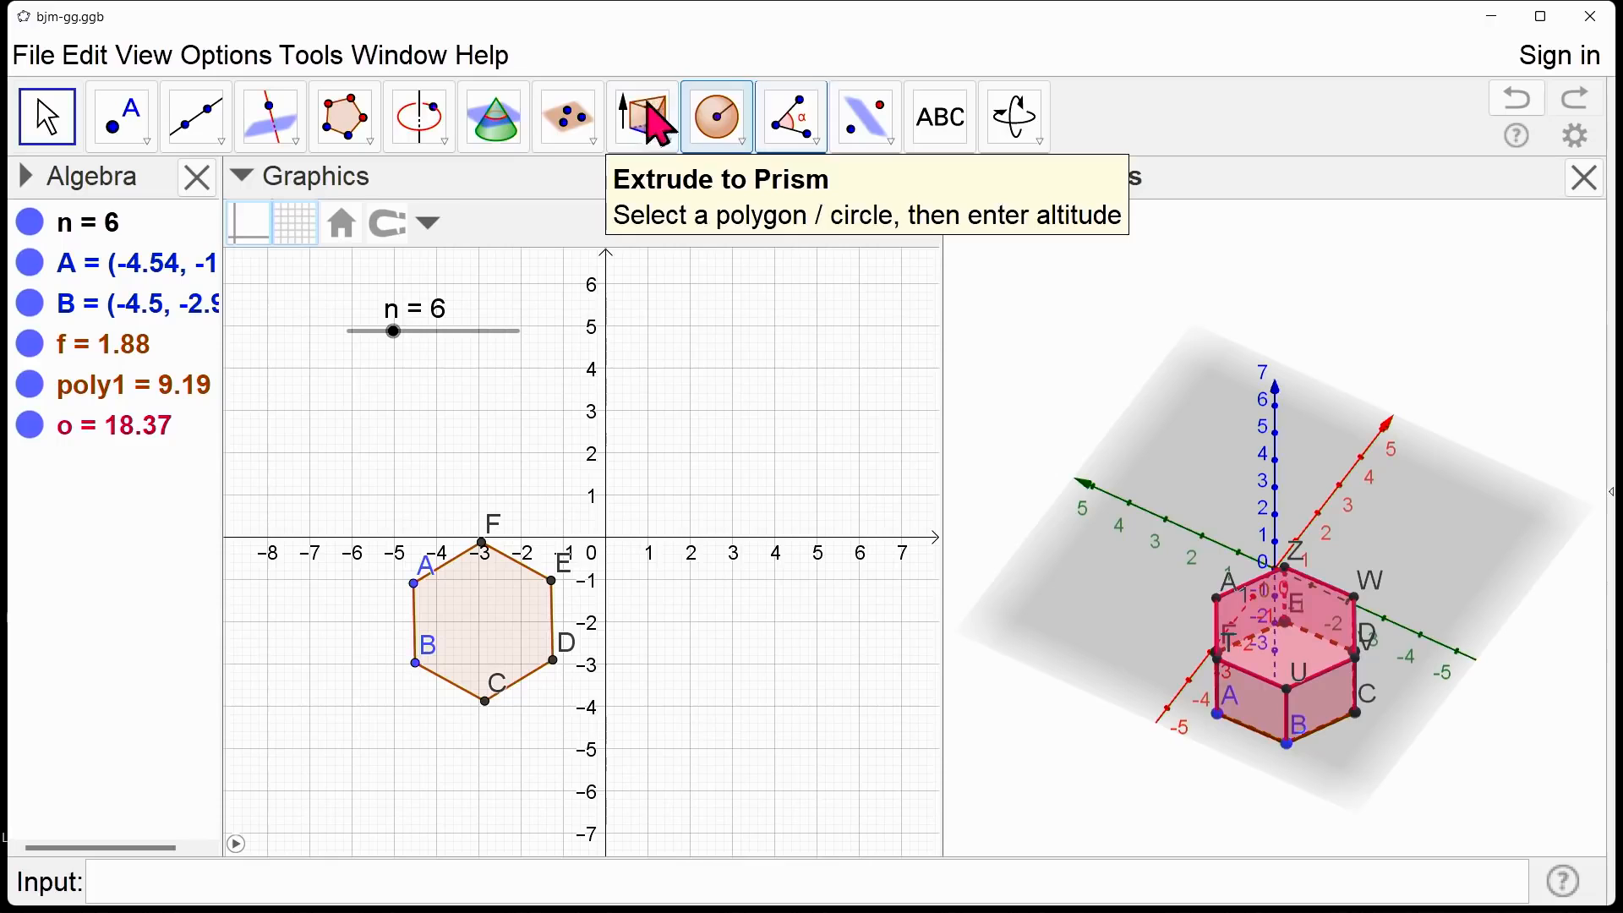
left_click(669, 143)
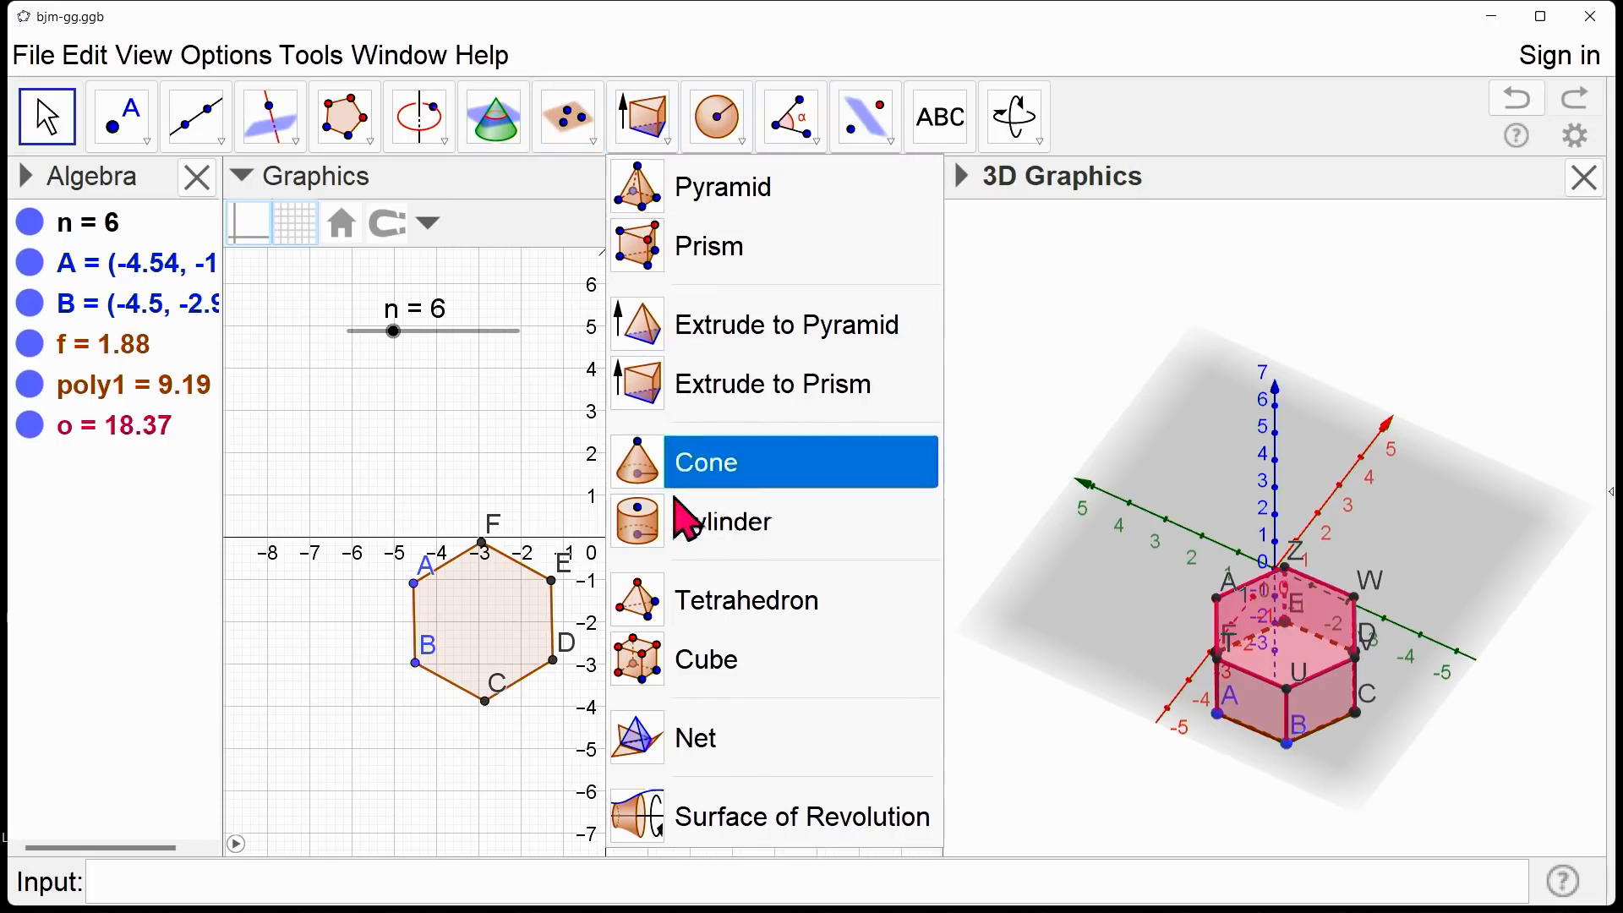
left_click(708, 347)
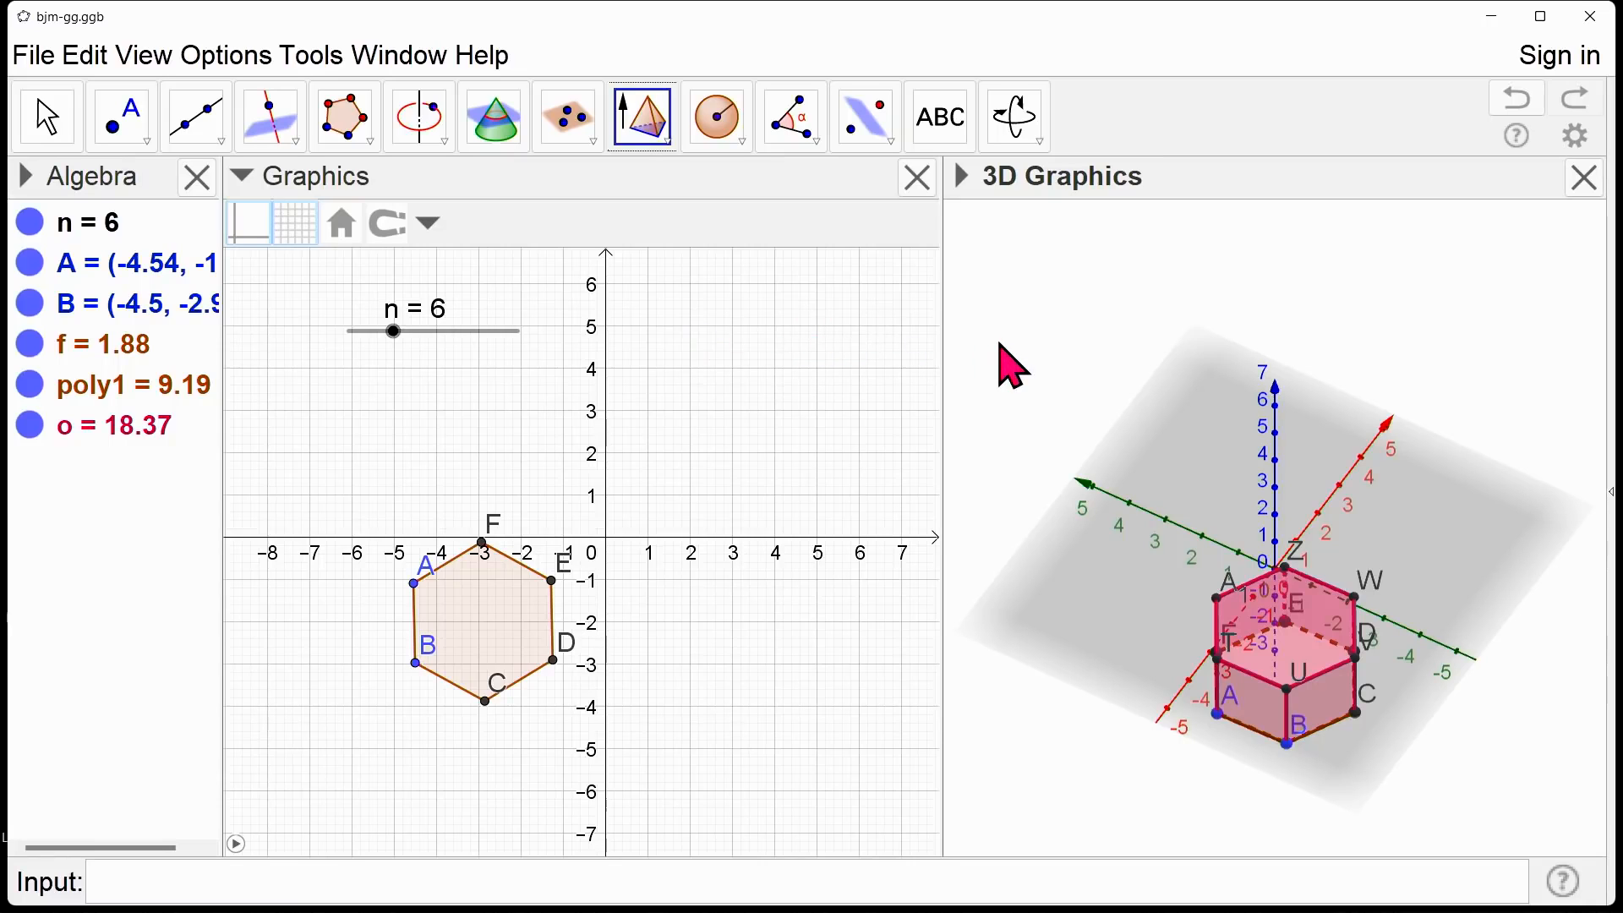
left_click(1297, 644)
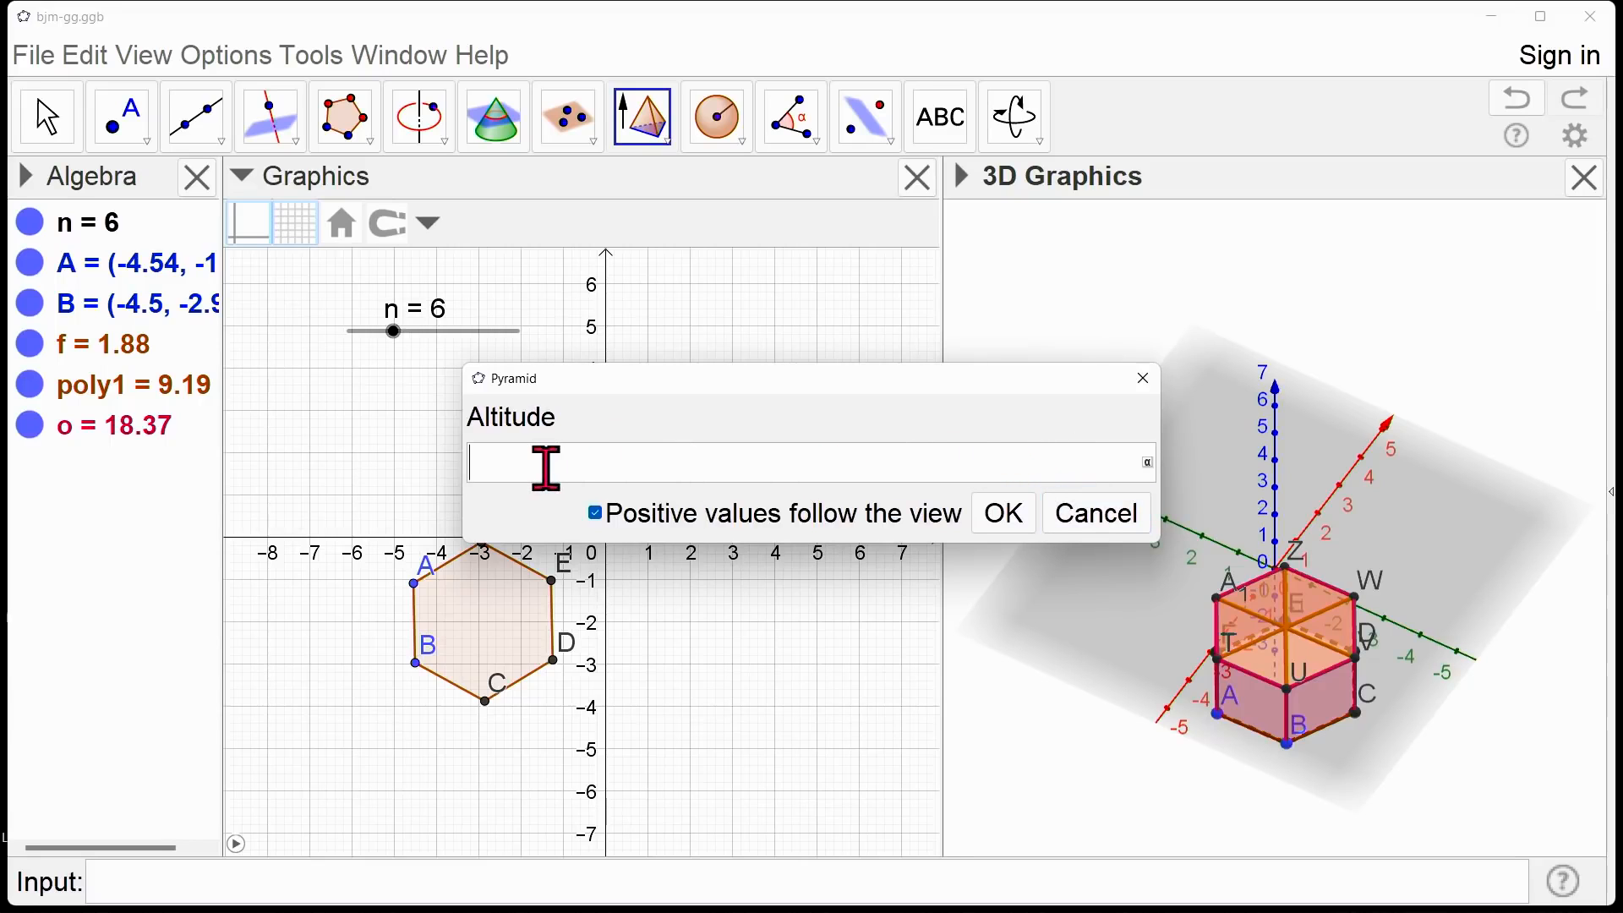
type("3")
left_click(1005, 513)
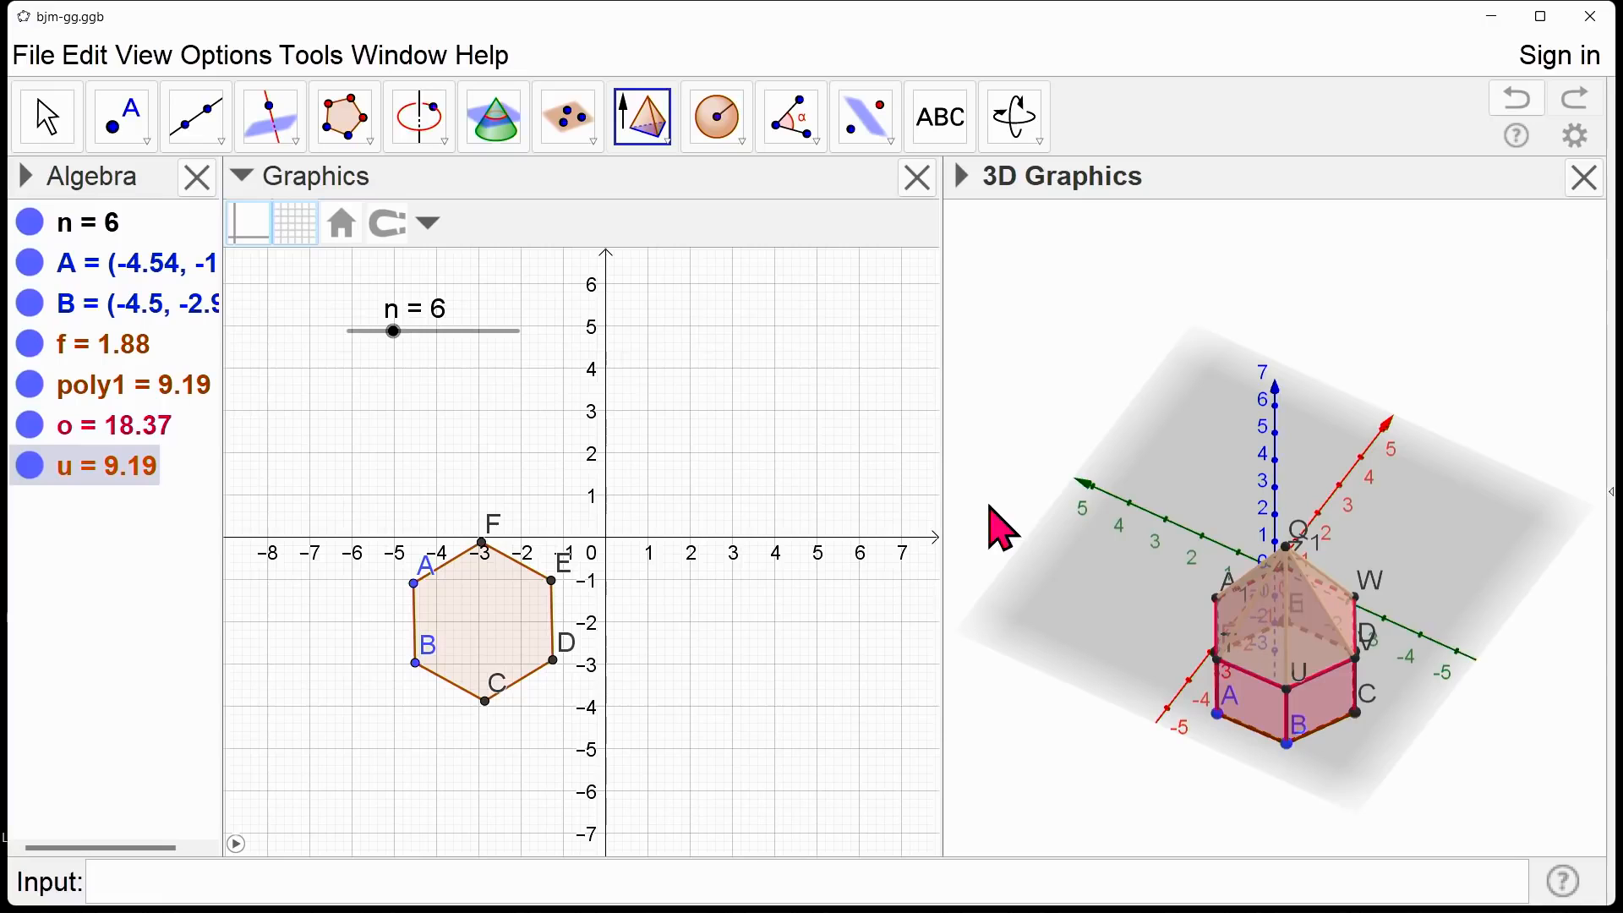
Step: Set slider n to 14 to vary the side count of the prism and pyramid, and start animating n
right_click_drag(1048, 329, 994, 298)
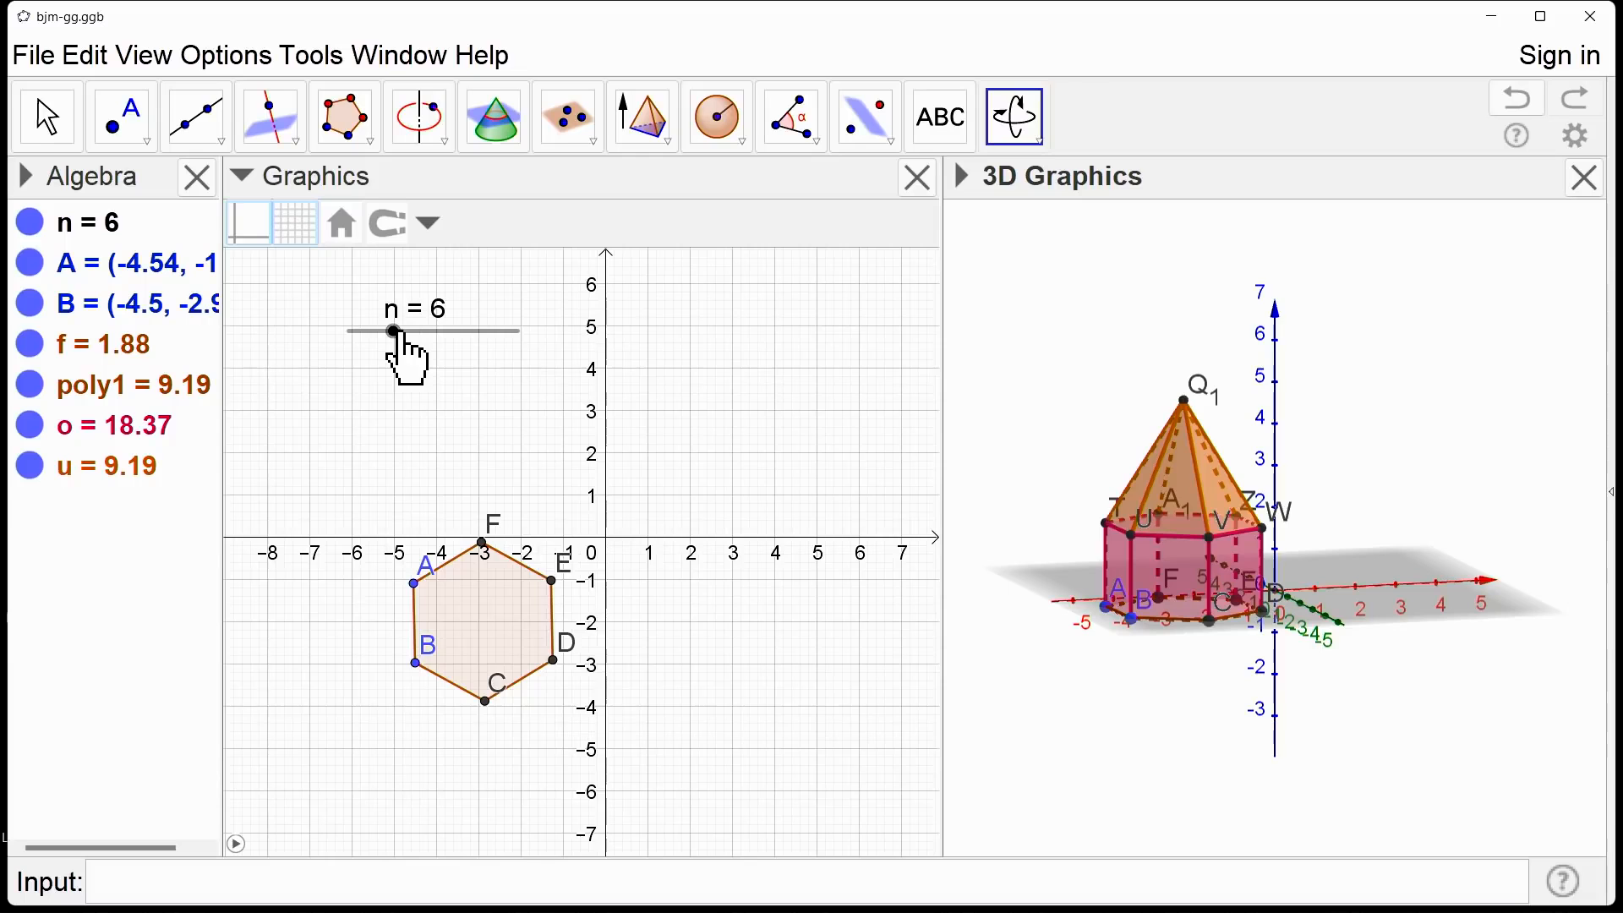
left_click_drag(401, 334, 465, 343)
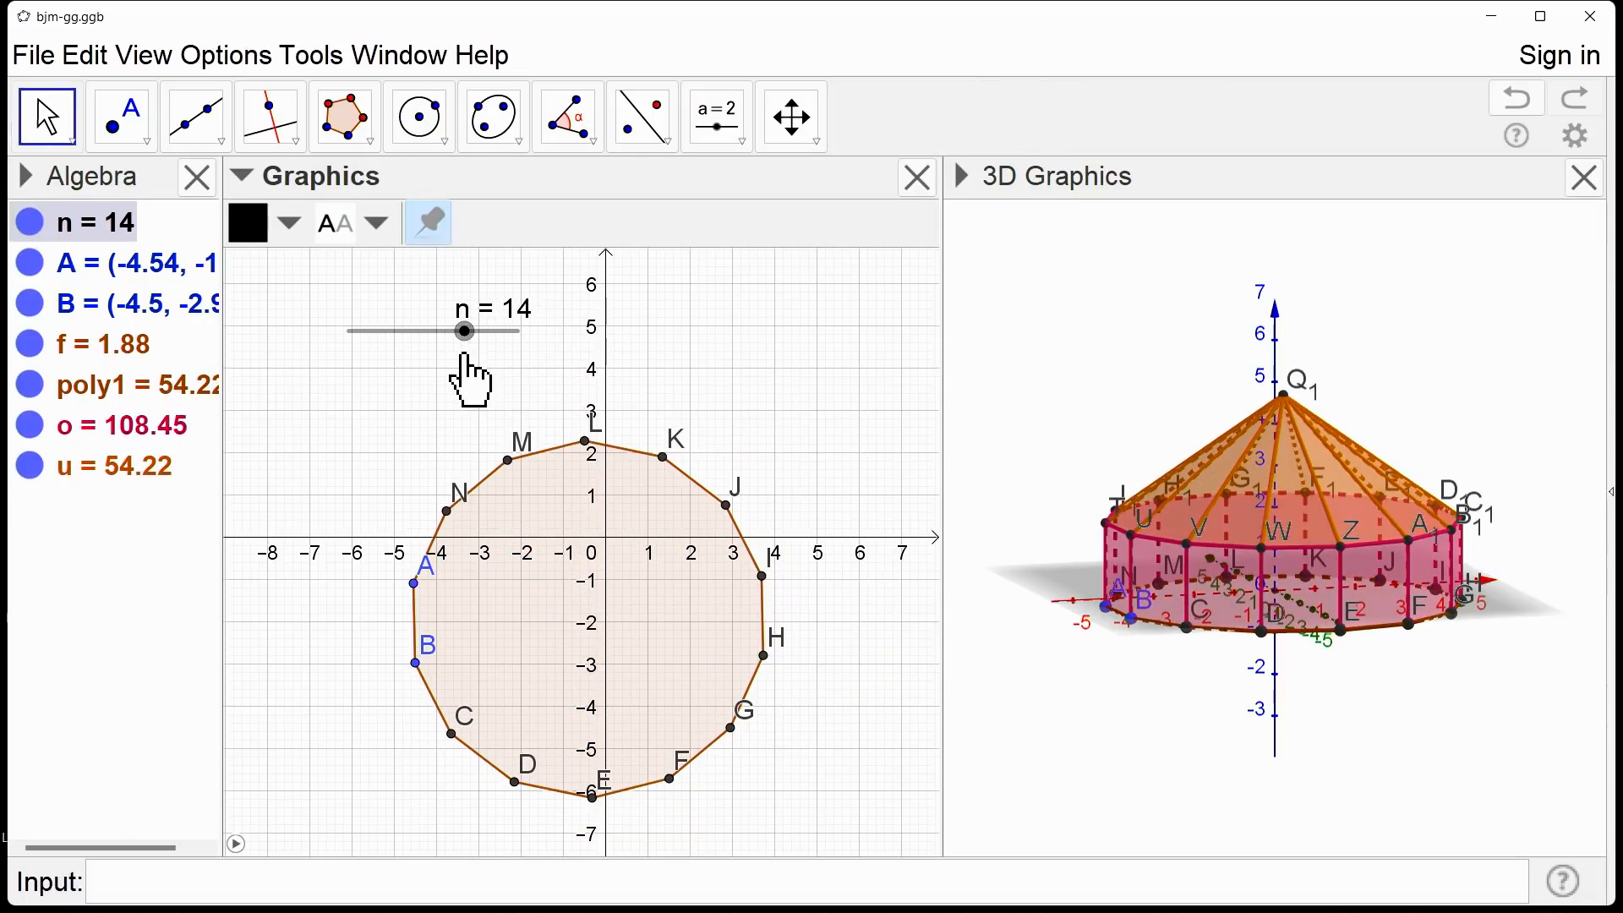
mouse_move(1006, 355)
left_mouse_down()
mouse_move(992, 381)
mouse_move(991, 351)
left_mouse_up()
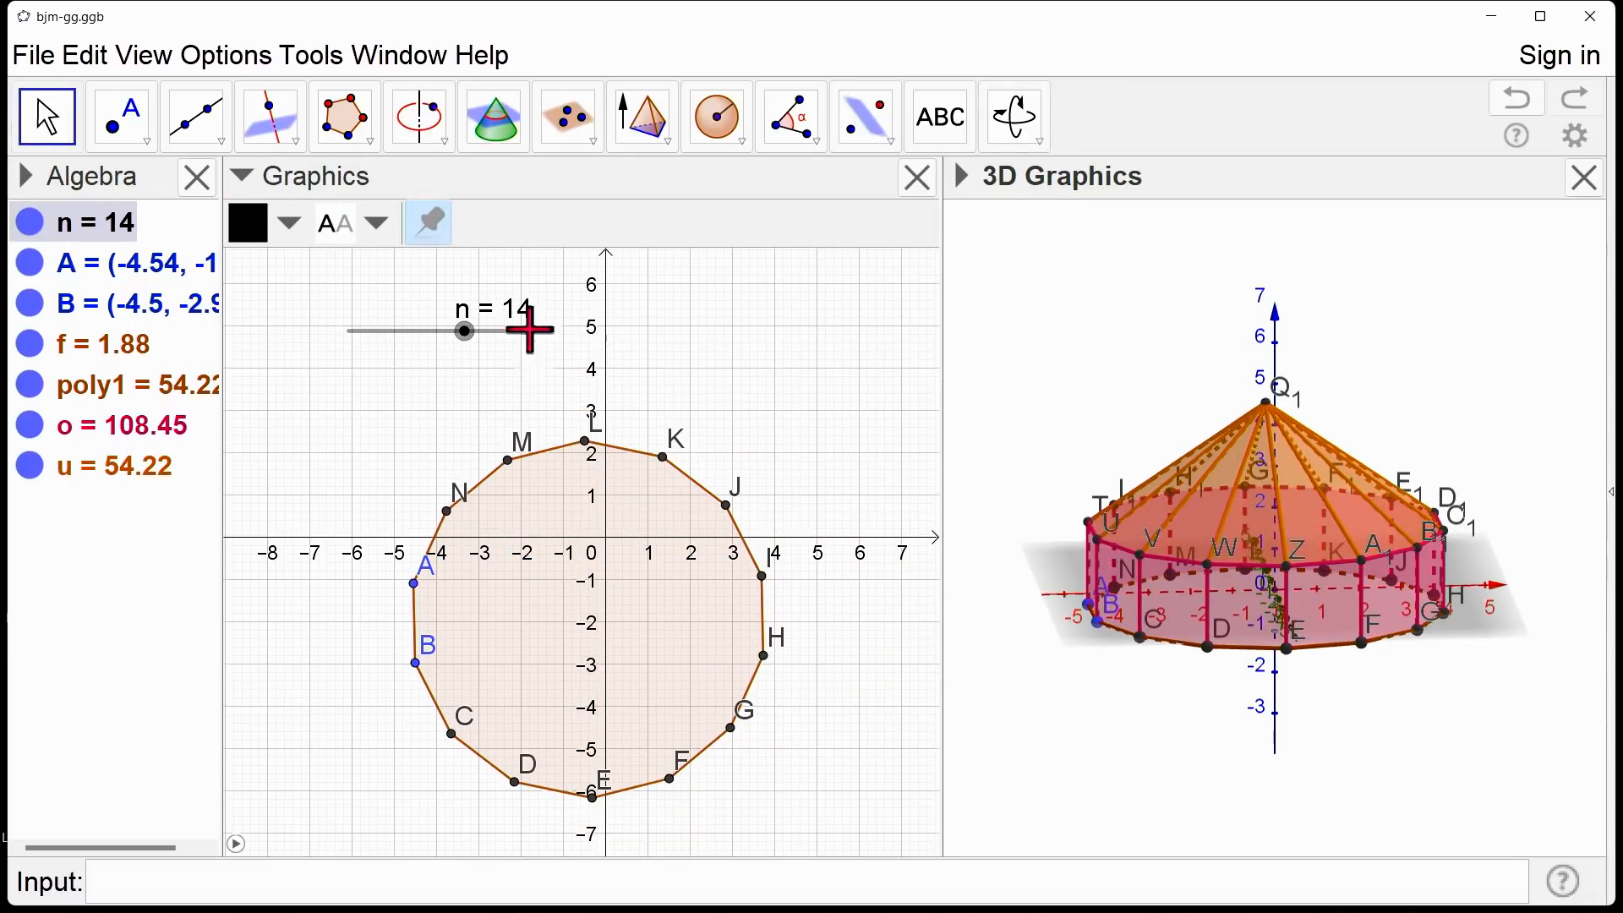
right_click(462, 332)
left_click(518, 485)
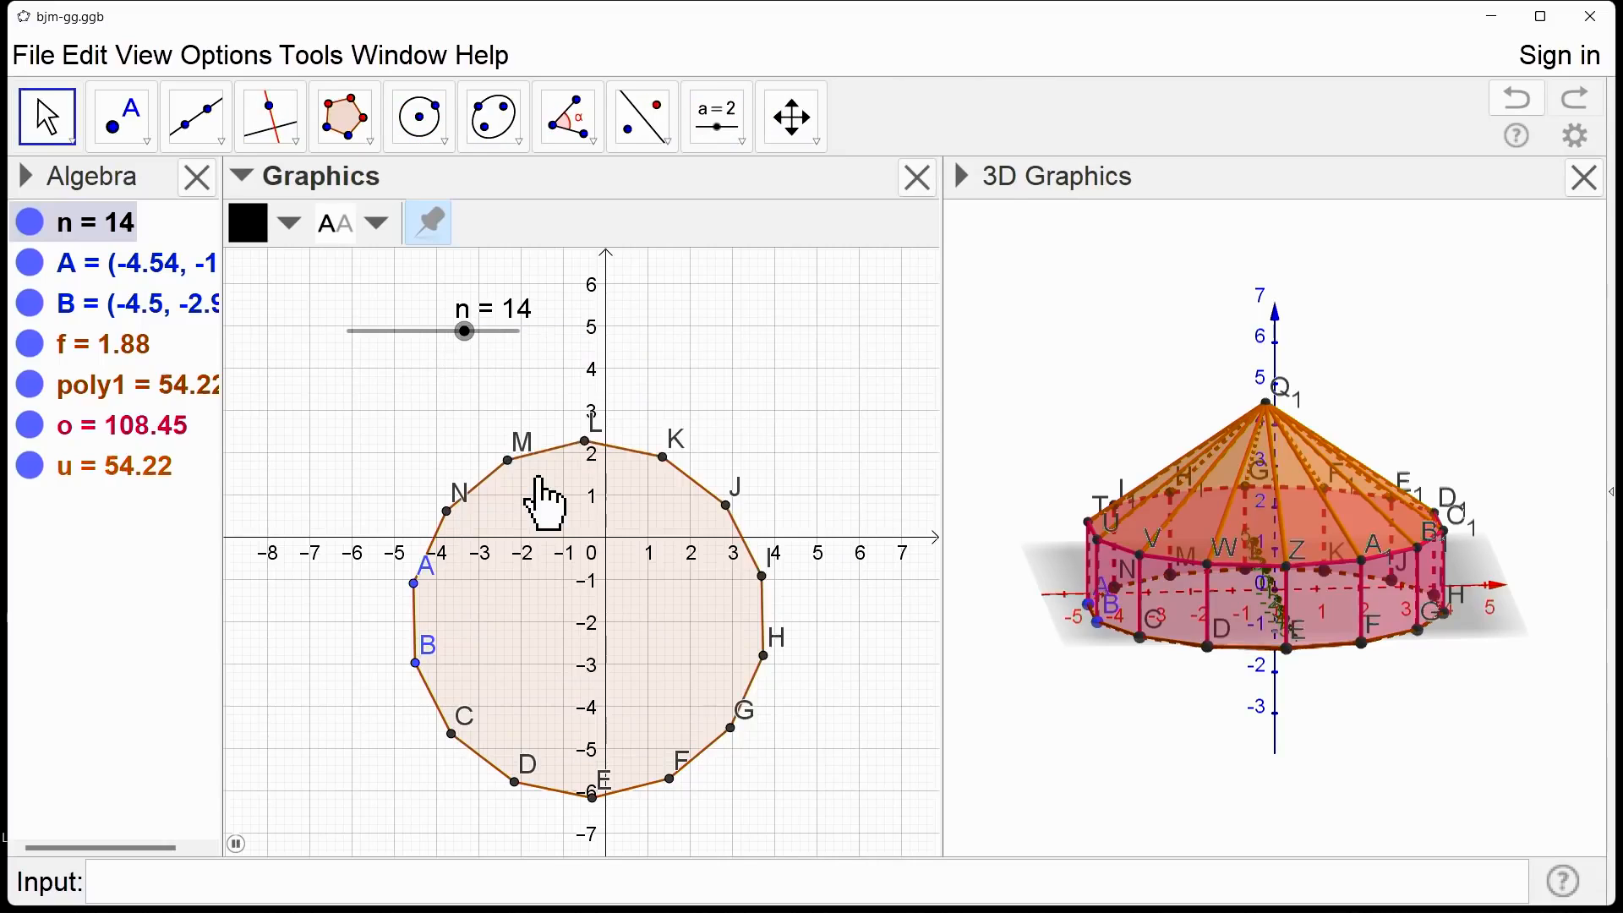